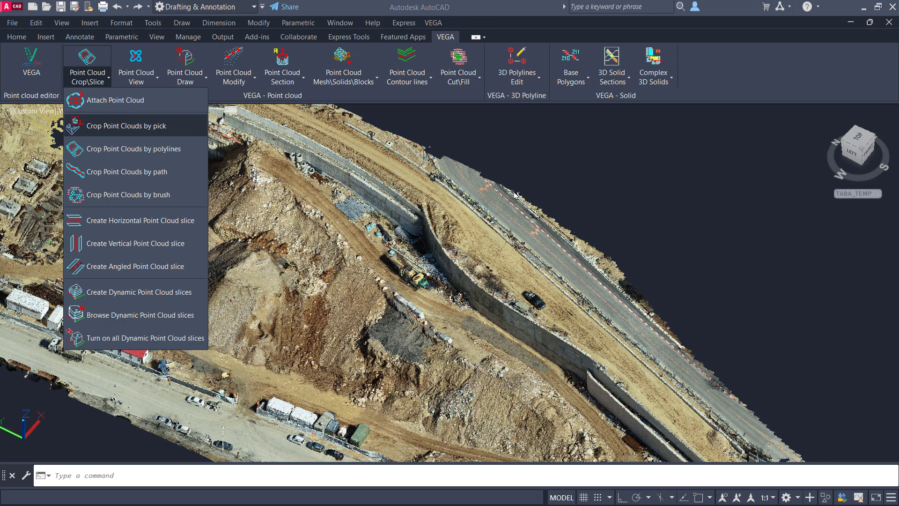
- Switch the site point cloud from the custom view to the Top view, framing the excavated mound
{"action": "scroll", "coordinate": [494, 222], "scroll_direction": "down", "scroll_amount": 4}
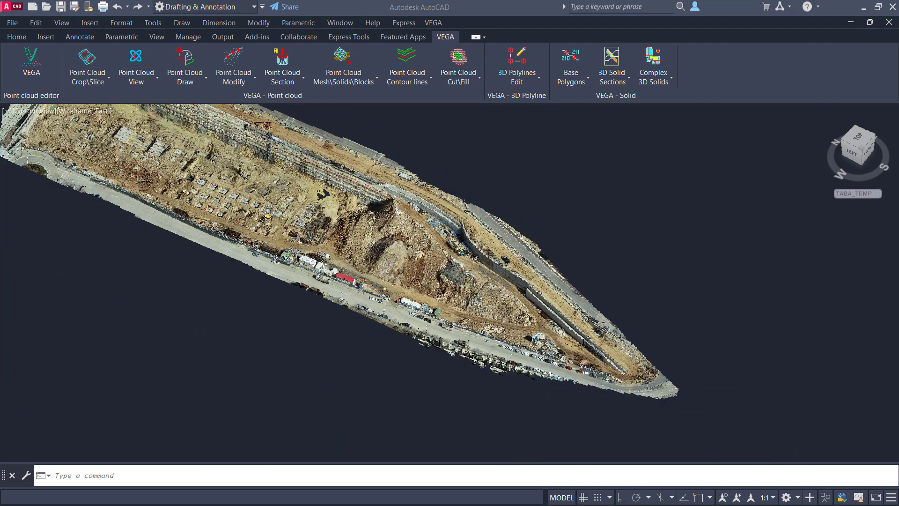
{"action": "left_click", "coordinate": [40, 112]}
{"action": "left_click", "coordinate": [56, 135]}
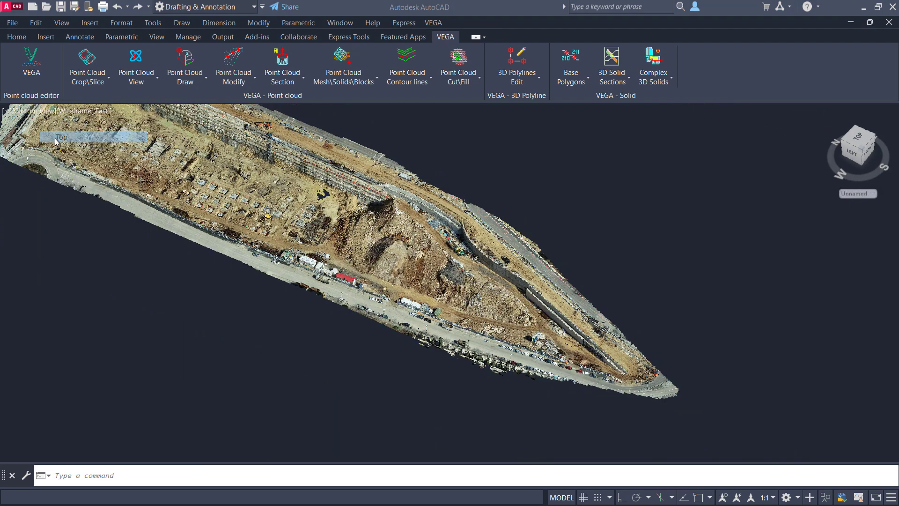
{"action": "scroll", "coordinate": [340, 314], "scroll_direction": "up", "scroll_amount": 10}
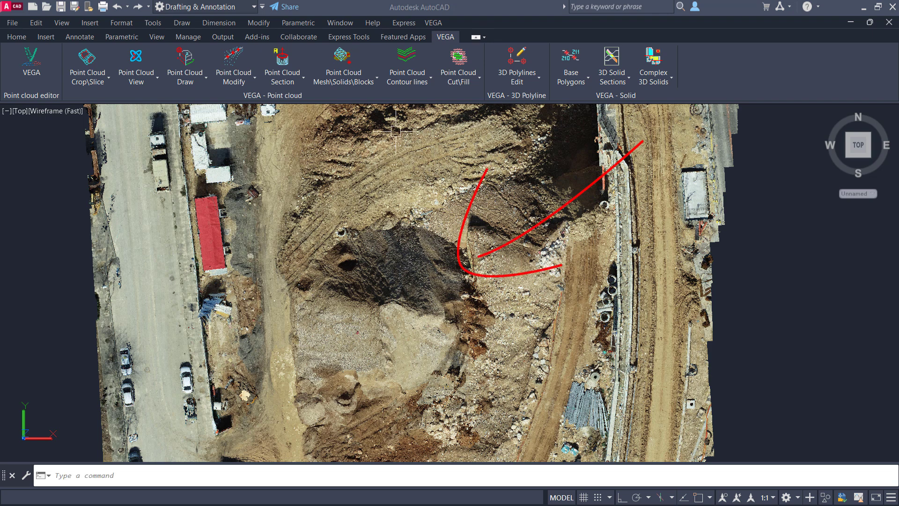
- Crop the point cloud by pick, using a closed polygonal boundary around the dark gravel mound and its surroundings
{"action": "left_click", "coordinate": [88, 79]}
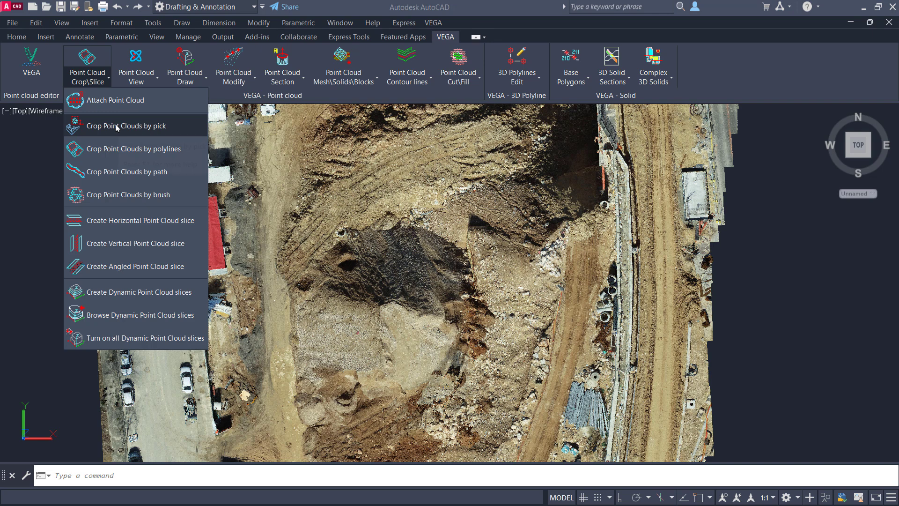
{"action": "left_click", "coordinate": [117, 126]}
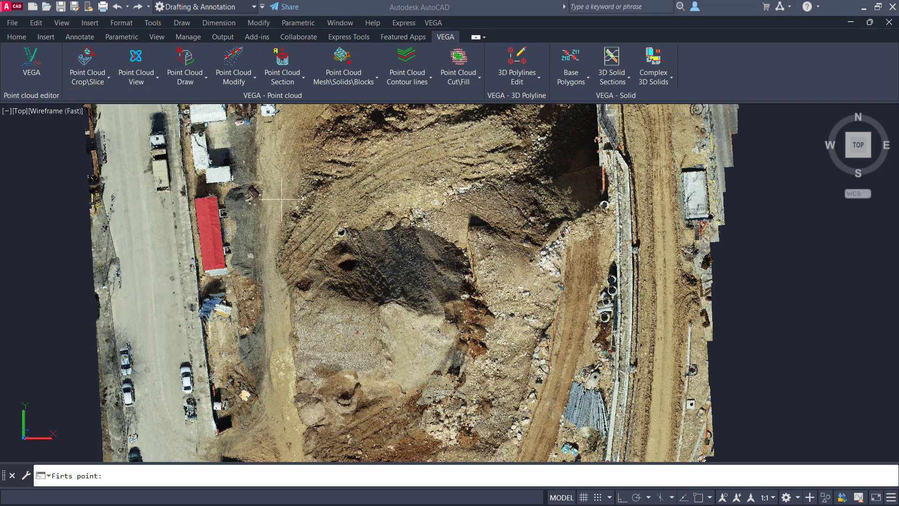
{"action": "left_click", "coordinate": [292, 217]}
{"action": "left_click", "coordinate": [351, 175]}
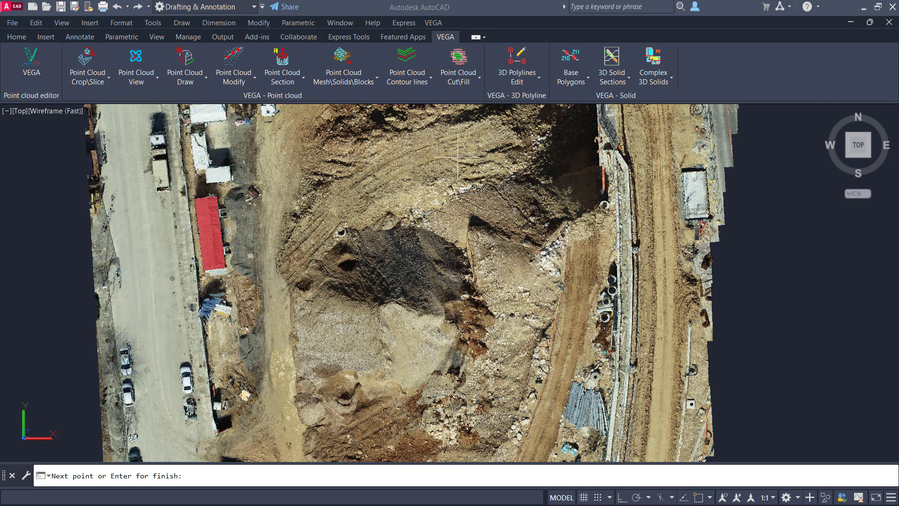
{"action": "left_click", "coordinate": [461, 156]}
{"action": "left_click", "coordinate": [550, 269]}
{"action": "left_click", "coordinate": [545, 400]}
{"action": "left_click", "coordinate": [470, 439]}
{"action": "left_click", "coordinate": [331, 433]}
{"action": "key", "text": "Return"}
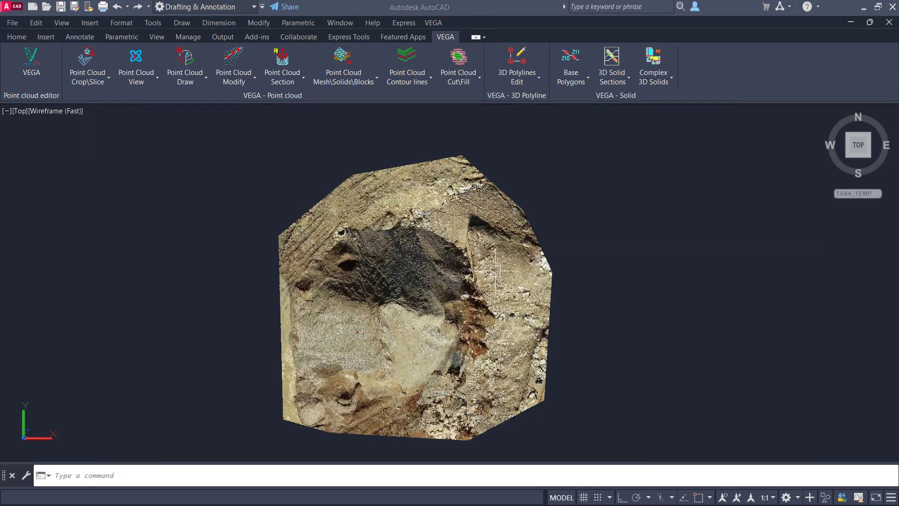
- Inspect the cropped mound in SE Isometric view and orbit it around a picked point using 3D Orbit view by Point (VV)
{"action": "left_click", "coordinate": [869, 158]}
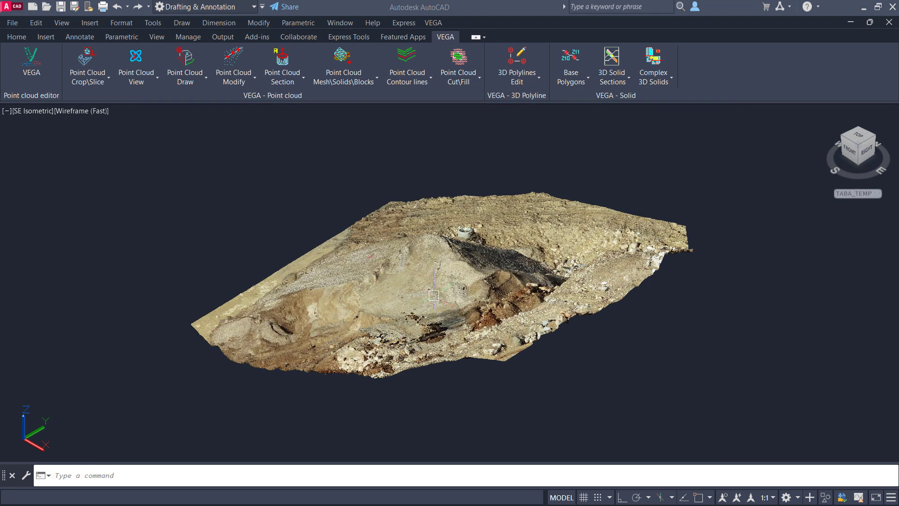
{"action": "left_click", "coordinate": [138, 80]}
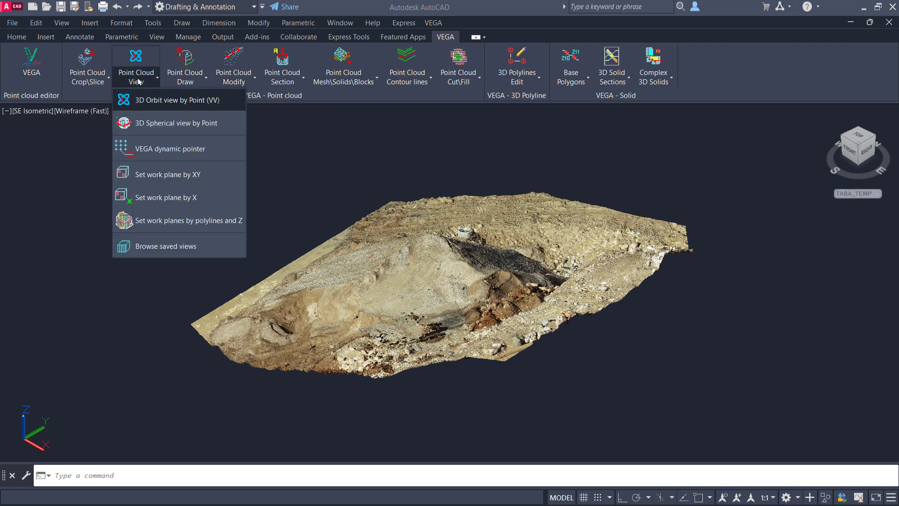
{"action": "left_click", "coordinate": [155, 100]}
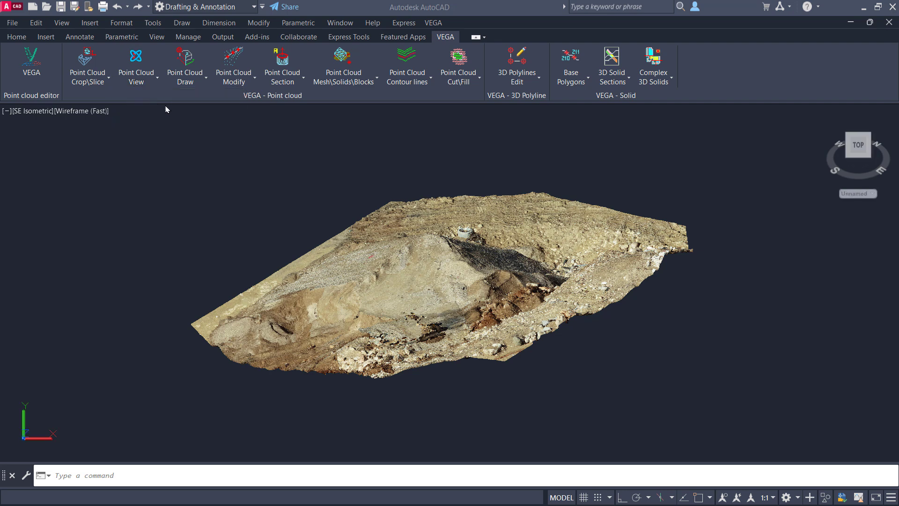
{"action": "left_click", "coordinate": [425, 294]}
{"action": "left_click_drag", "start_coordinate": [425, 294], "coordinate": [559, 268]}
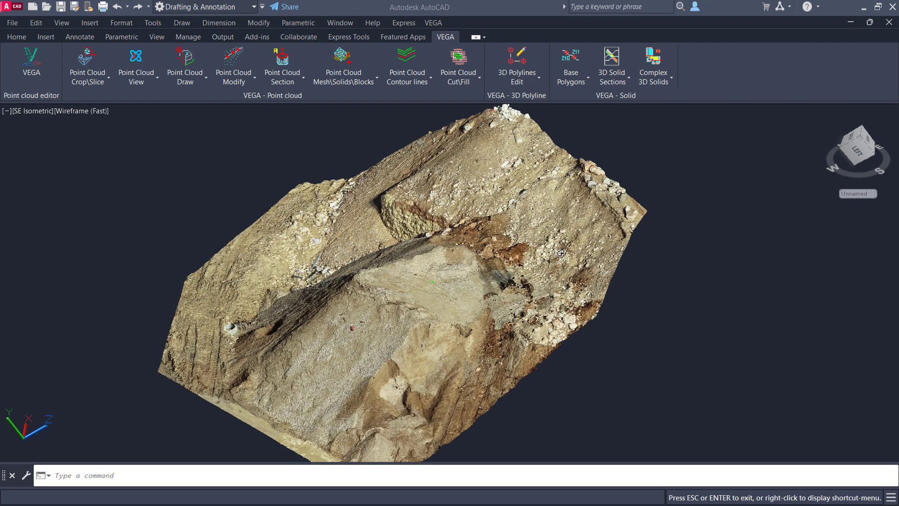
{"action": "key", "text": "Escape"}
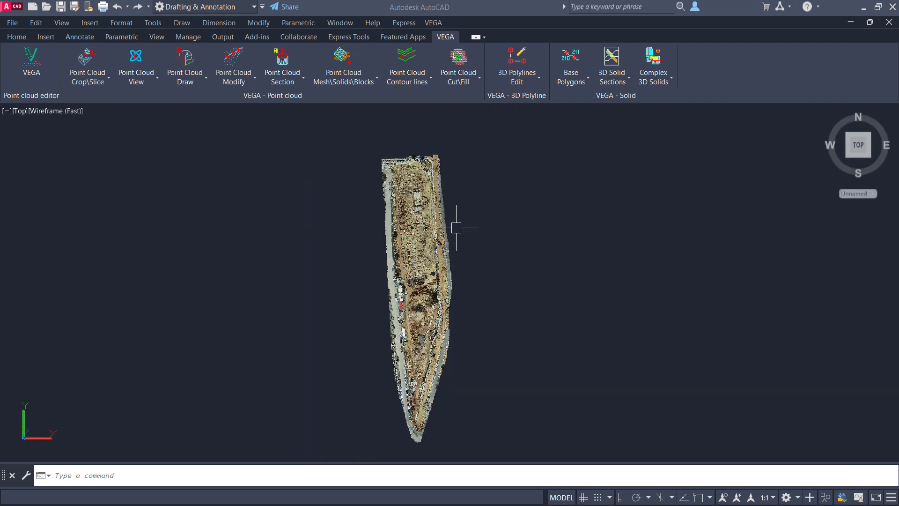
- Copy the full point cloud twice horizontally with Ortho on, placing the three clouds side by side in one row
{"action": "type", "text": "copy"}
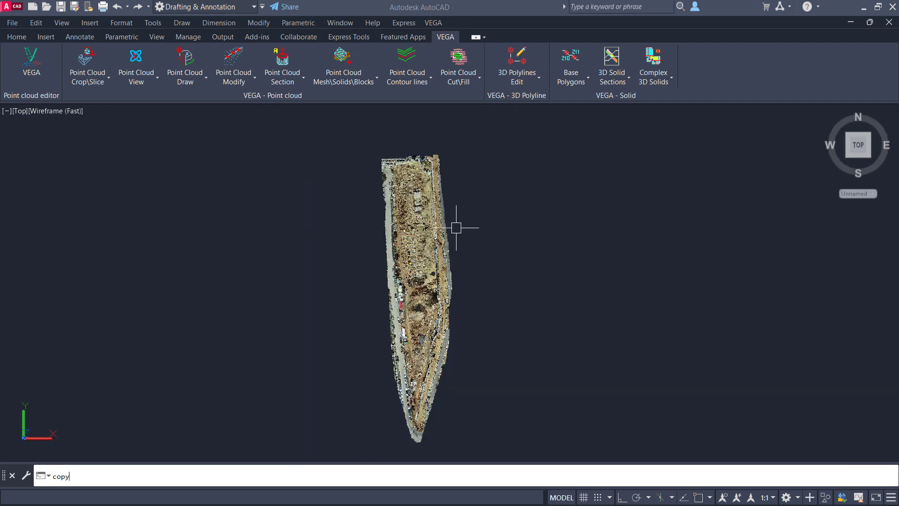
{"action": "key", "text": "Return"}
{"action": "left_click", "coordinate": [470, 155]}
{"action": "left_click", "coordinate": [376, 223]}
{"action": "key", "text": "Return"}
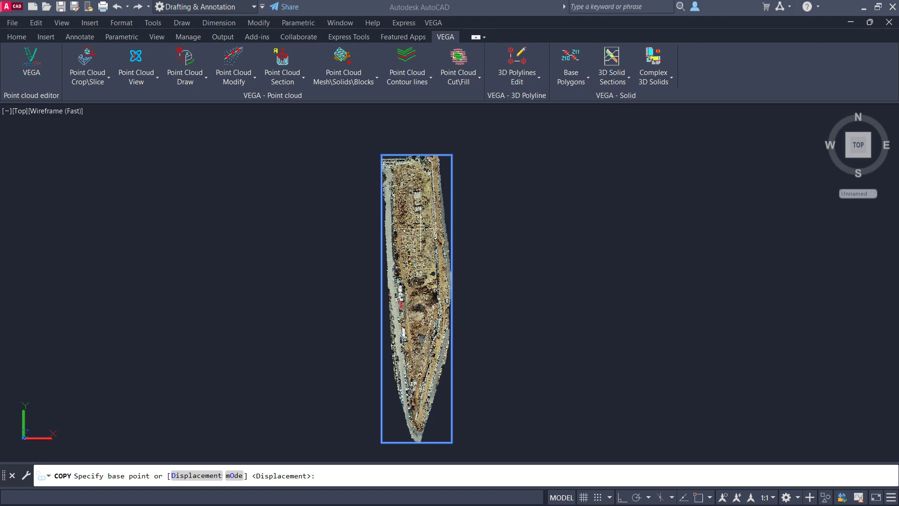
{"action": "left_click", "coordinate": [421, 229]}
{"action": "key", "text": "F8"}
{"action": "left_click", "coordinate": [511, 226]}
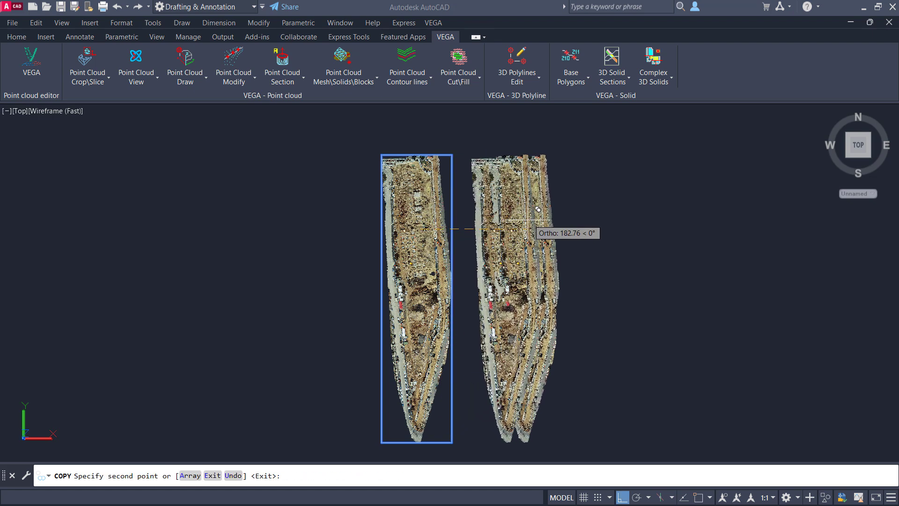
{"action": "left_click", "coordinate": [602, 213]}
{"action": "key", "text": "Return"}
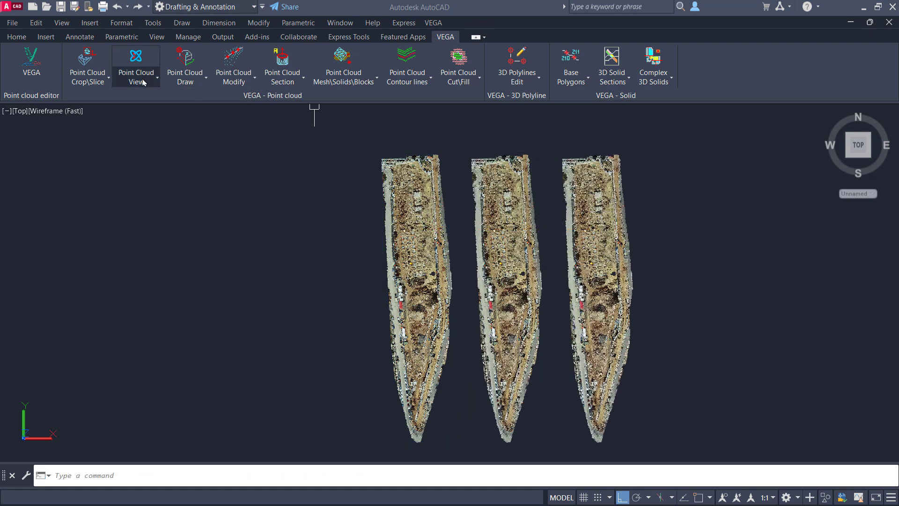
- Crop all three point clouds together by pick, using one boundary that spans them
{"action": "left_click", "coordinate": [96, 84]}
{"action": "left_click", "coordinate": [84, 100]}
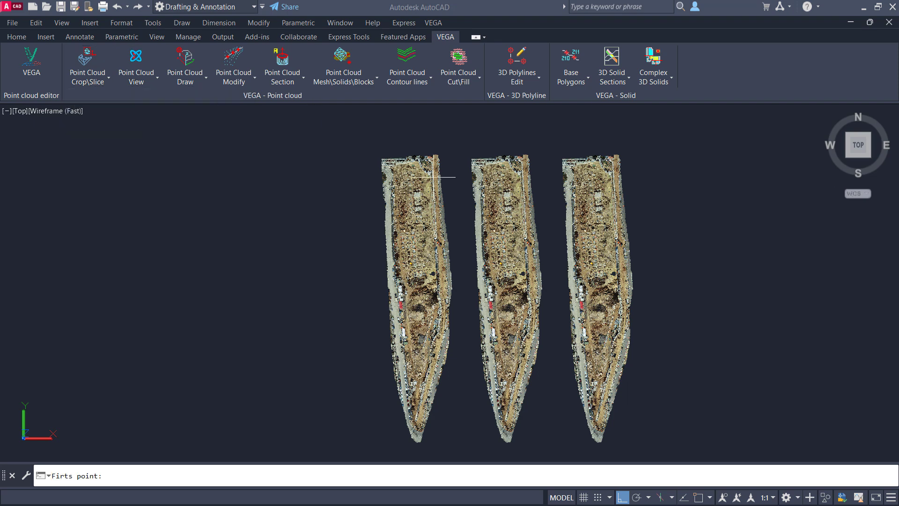
{"action": "left_click", "coordinate": [487, 197]}
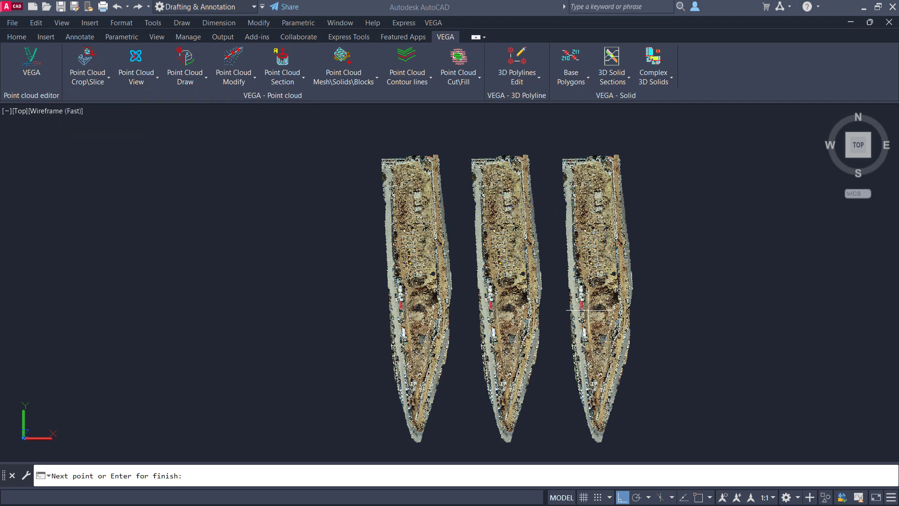
{"action": "left_click", "coordinate": [406, 330]}
{"action": "key", "text": "Return"}
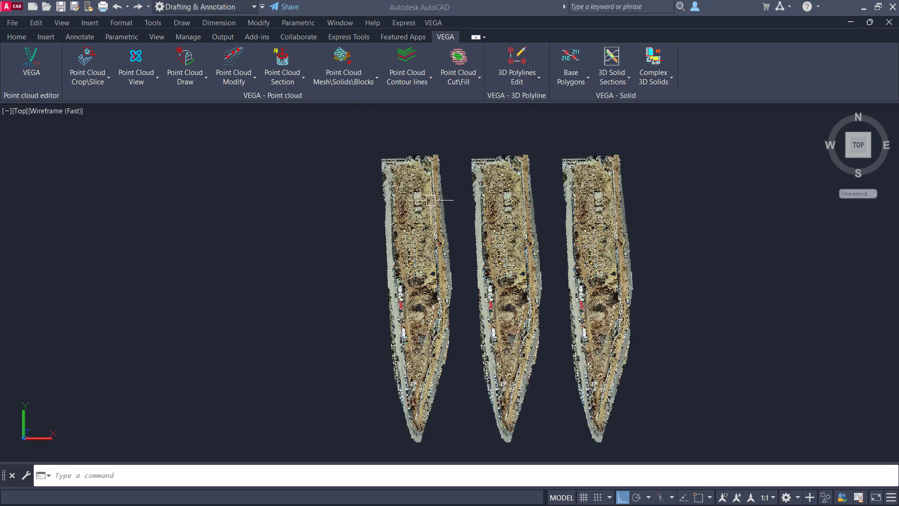
- Try to crop the three selected point clouds at once with the built-in Polygonal crop
{"action": "left_click", "coordinate": [422, 162]}
{"action": "key", "text": "Escape"}
{"action": "left_click", "coordinate": [648, 159]}
{"action": "left_click", "coordinate": [421, 248]}
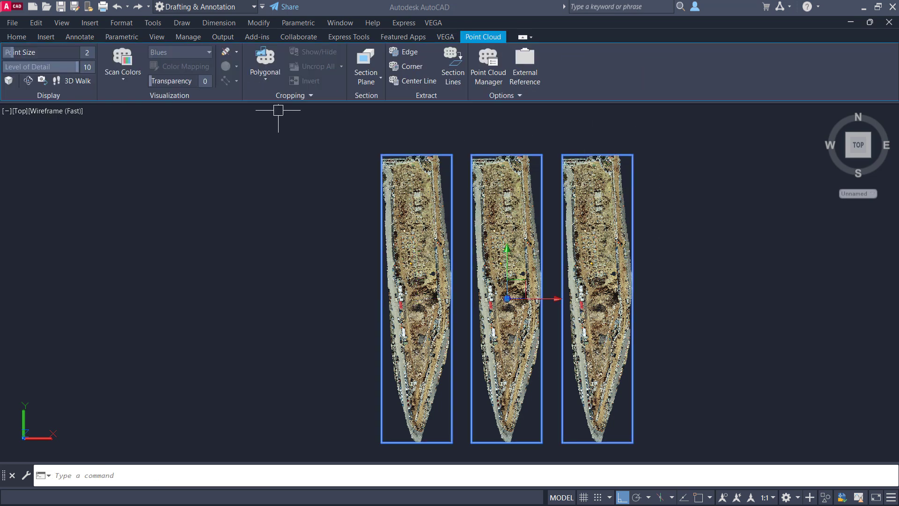
{"action": "left_click", "coordinate": [265, 81]}
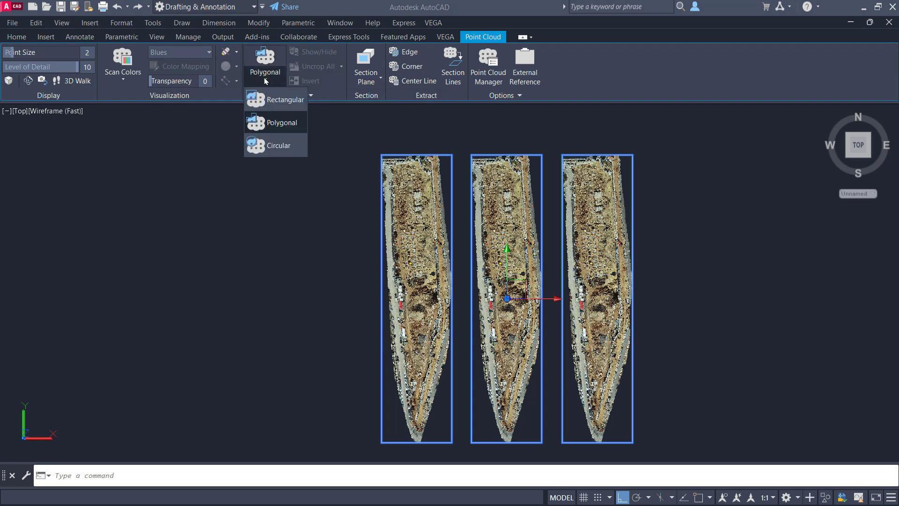
{"action": "left_click", "coordinate": [276, 123]}
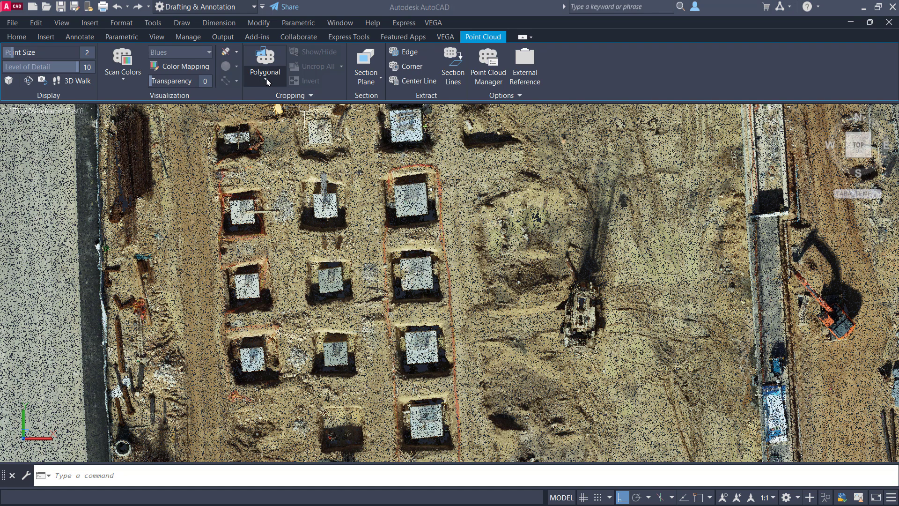
- Try a built-in Polygonal crop on a single point cloud, outlining from beside the foundation pits around the orange excavator with Ortho off
{"action": "left_click", "coordinate": [265, 78]}
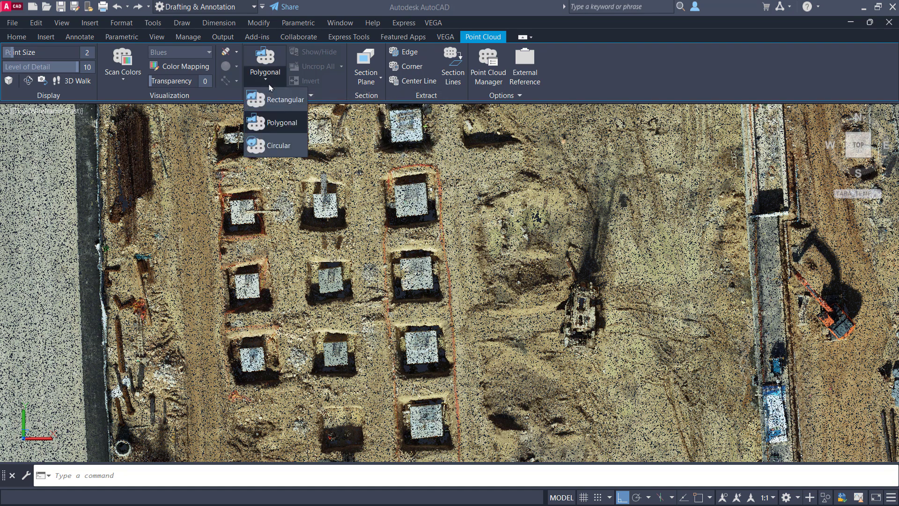
{"action": "left_click", "coordinate": [460, 169]}
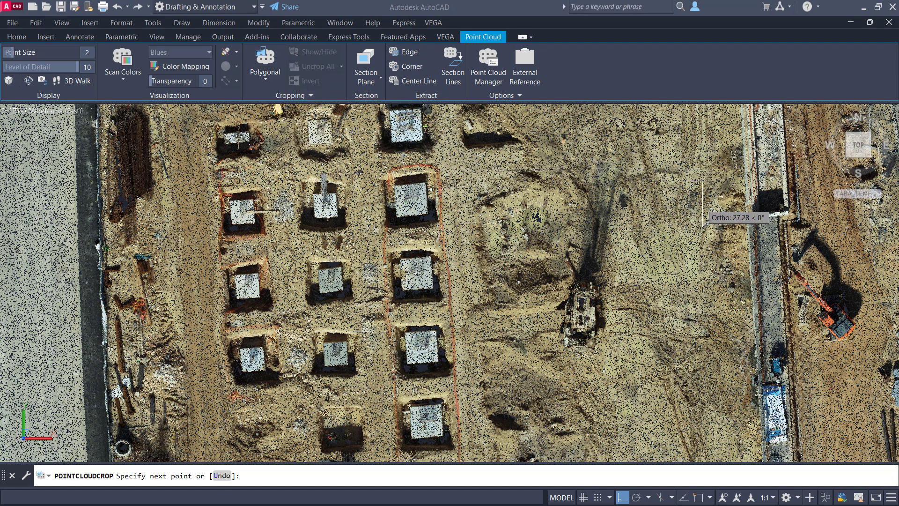
{"action": "key", "text": "F8"}
{"action": "left_click", "coordinate": [835, 229]}
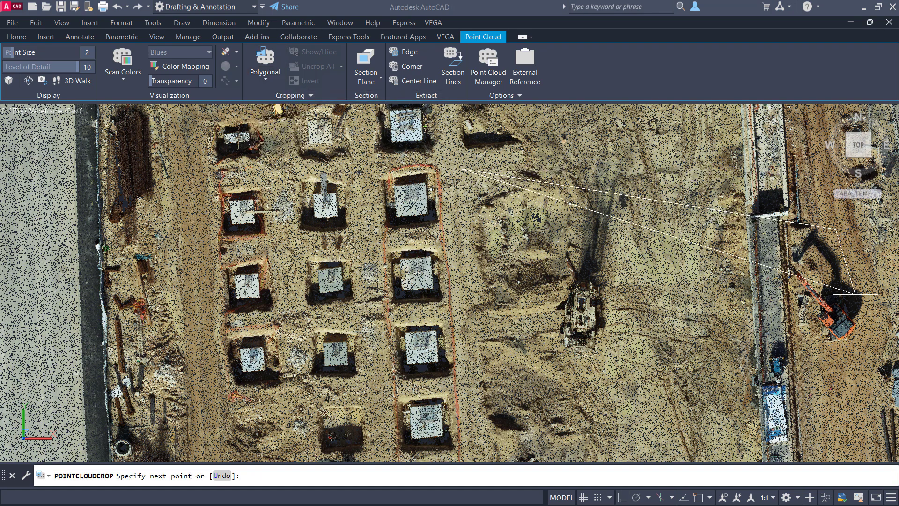
{"action": "left_click", "coordinate": [855, 295]}
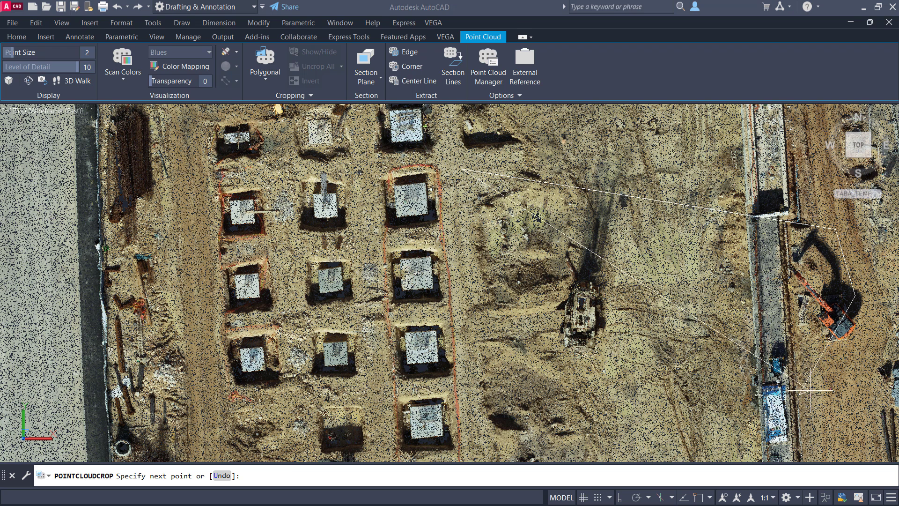
{"action": "middle_click_drag", "start_coordinate": [810, 390], "coordinate": [586, 301]}
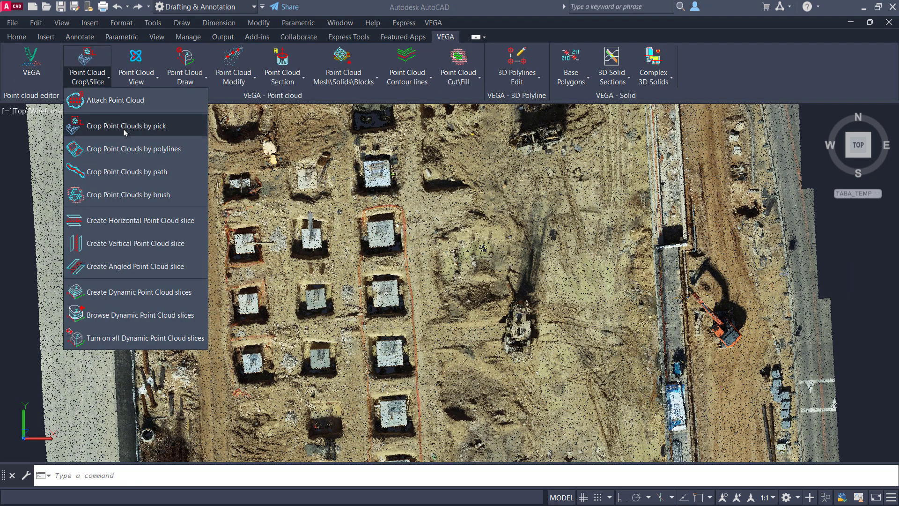
- Crop the point cloud by pick, outlining the area from the foundation pits to around the orange excavator and panning while drawing
{"action": "left_click", "coordinate": [125, 131]}
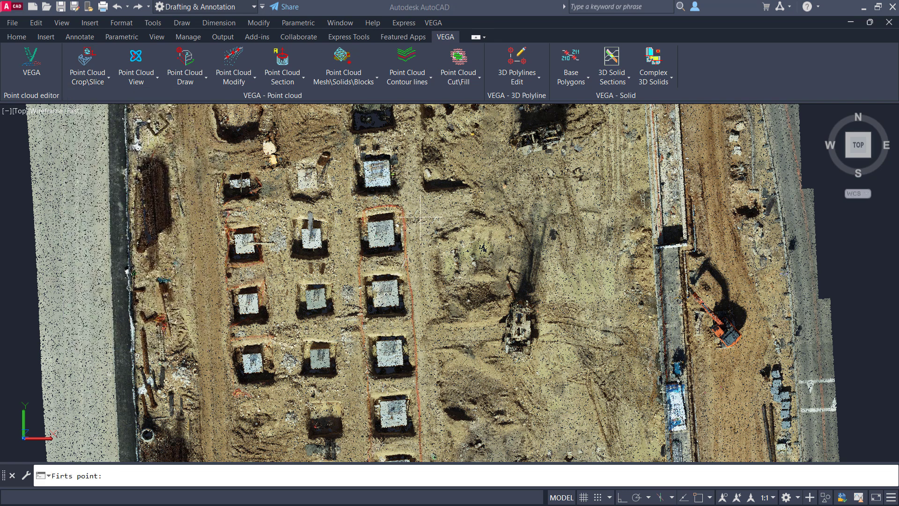
{"action": "left_click", "coordinate": [403, 241]}
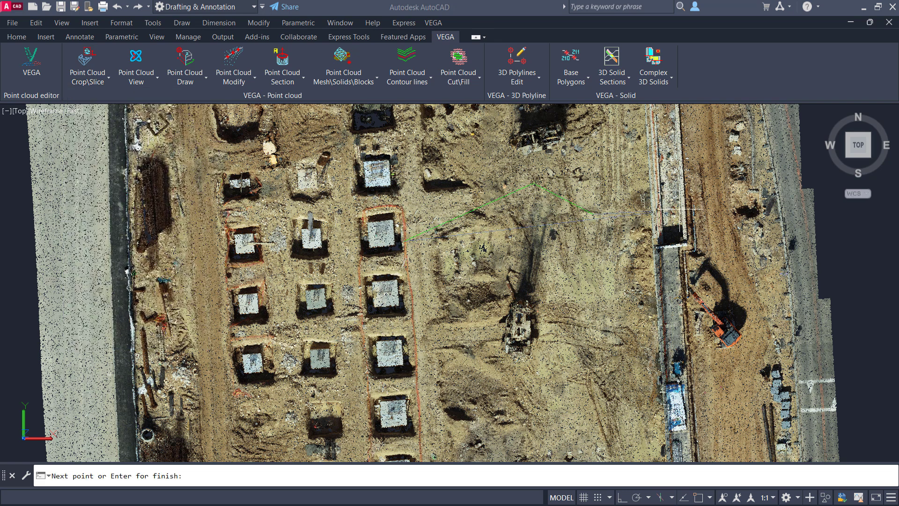
{"action": "middle_click_drag", "start_coordinate": [705, 213], "coordinate": [531, 248]}
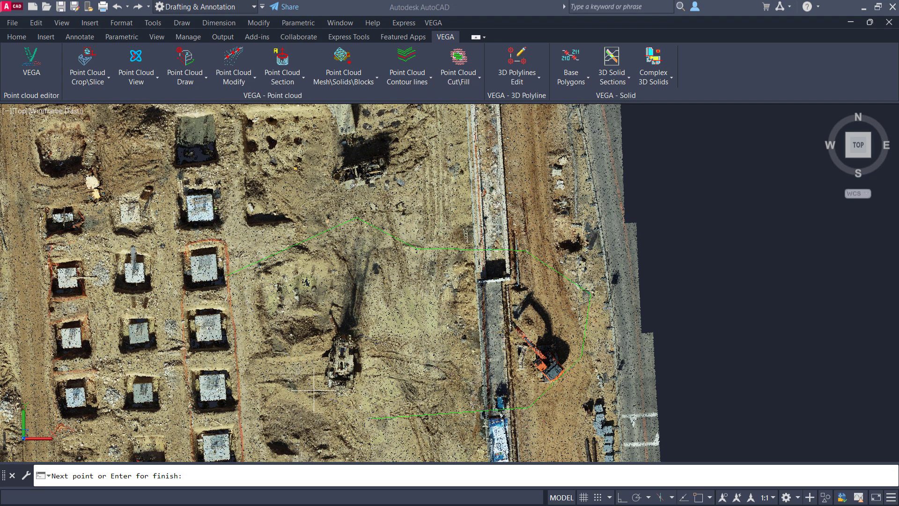
{"action": "middle_click_drag", "start_coordinate": [312, 395], "coordinate": [503, 343]}
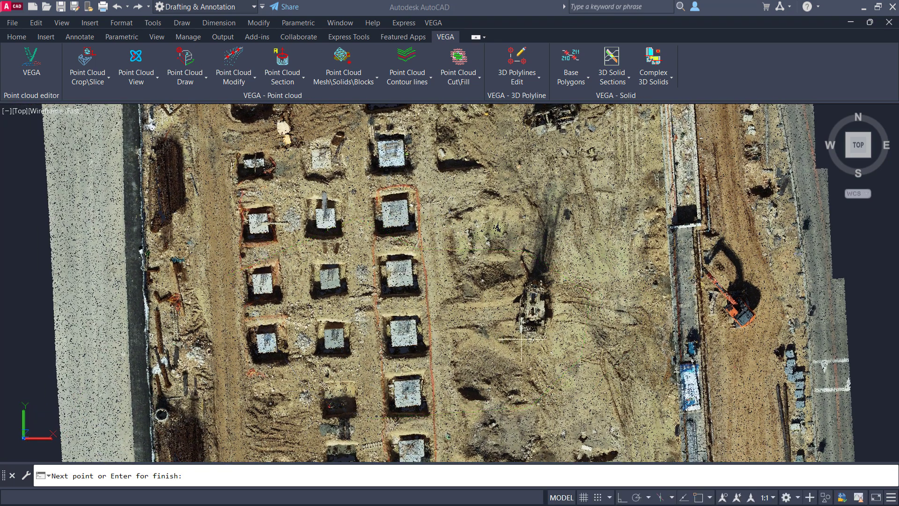
{"action": "left_click", "coordinate": [428, 390]}
{"action": "key", "text": "Return"}
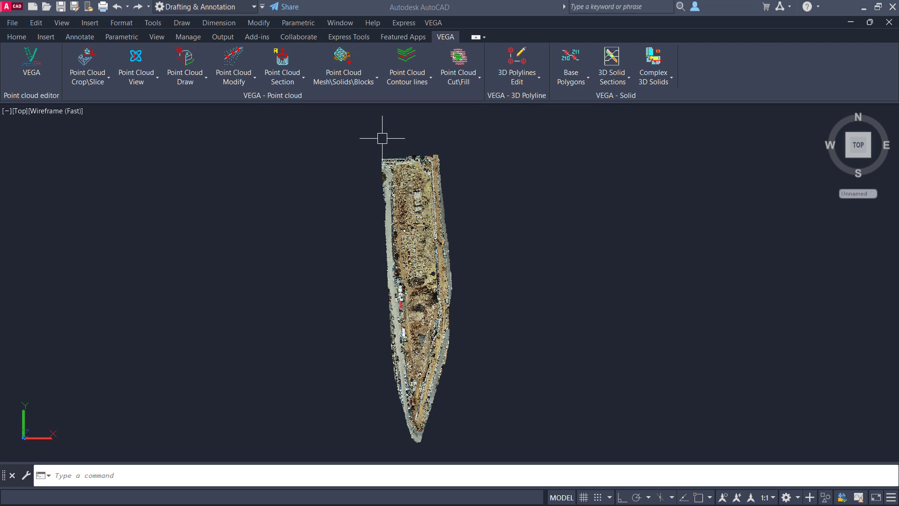
- Try to crop by pick with a boundary drawn in the empty space beside the point cloud
{"action": "left_click", "coordinate": [88, 81]}
{"action": "left_click", "coordinate": [130, 127]}
{"action": "left_click", "coordinate": [316, 206]}
{"action": "left_click", "coordinate": [363, 206]}
{"action": "left_click", "coordinate": [371, 252]}
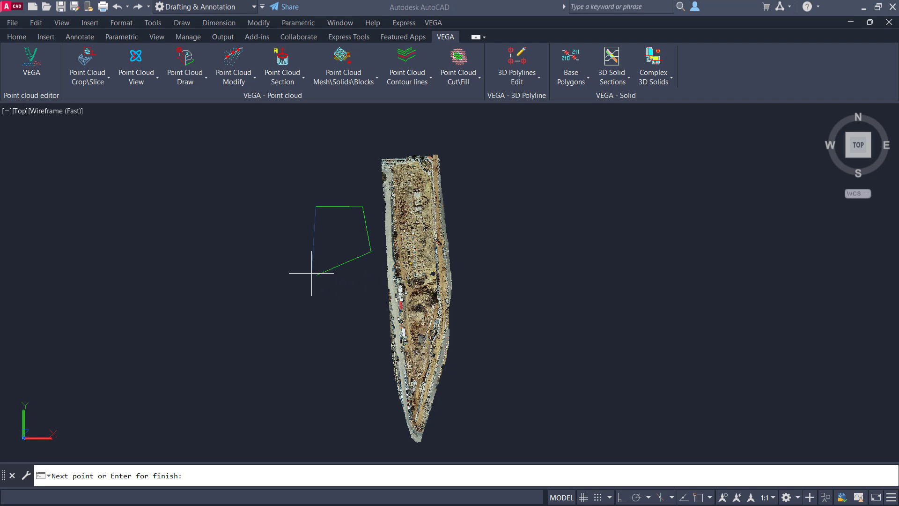
{"action": "key", "text": "Return"}
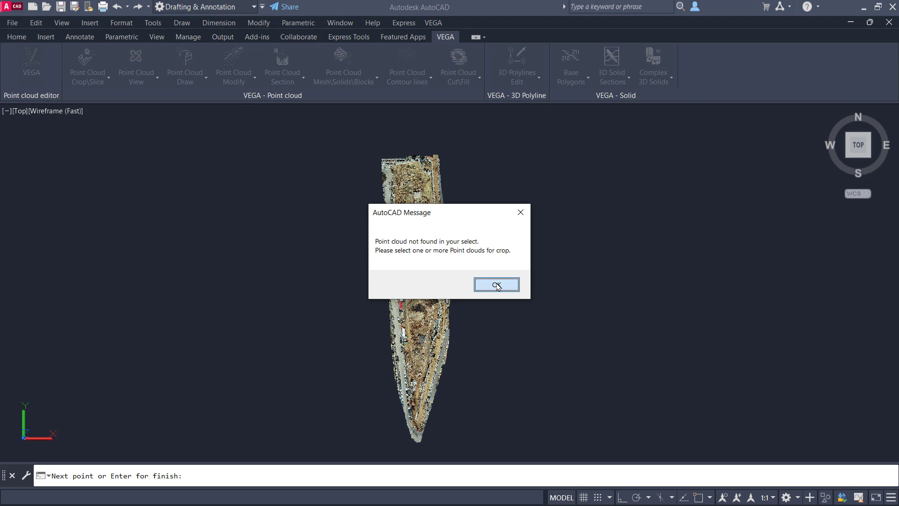
{"action": "left_click", "coordinate": [497, 285]}
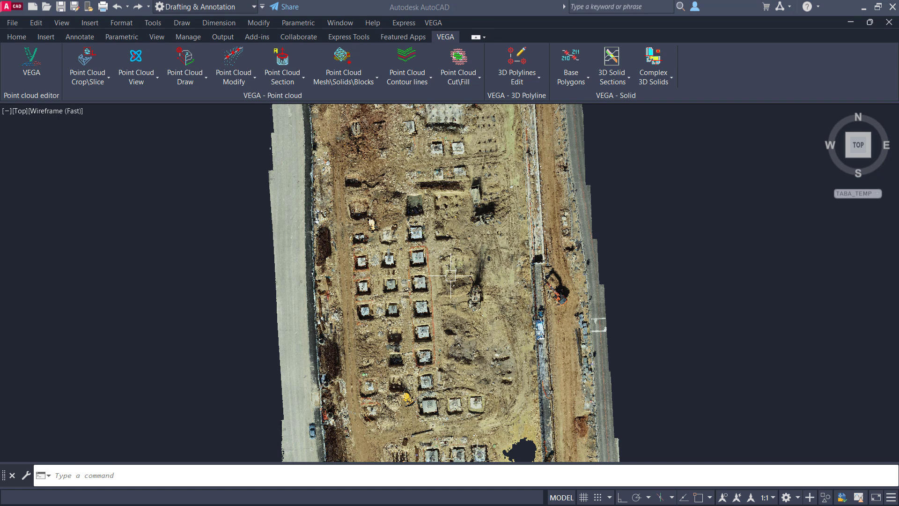
{"action": "type", "text": "pl"}
{"action": "key", "text": "Return"}
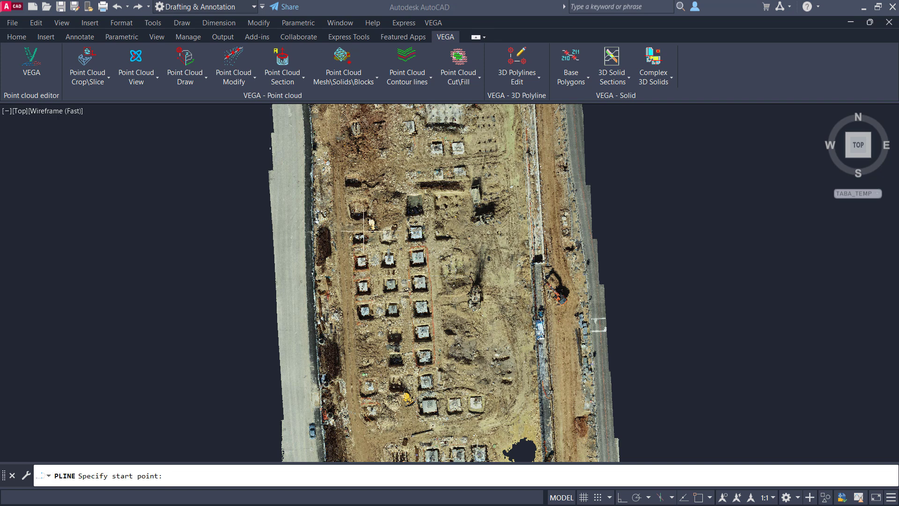
{"action": "left_click", "coordinate": [345, 223]}
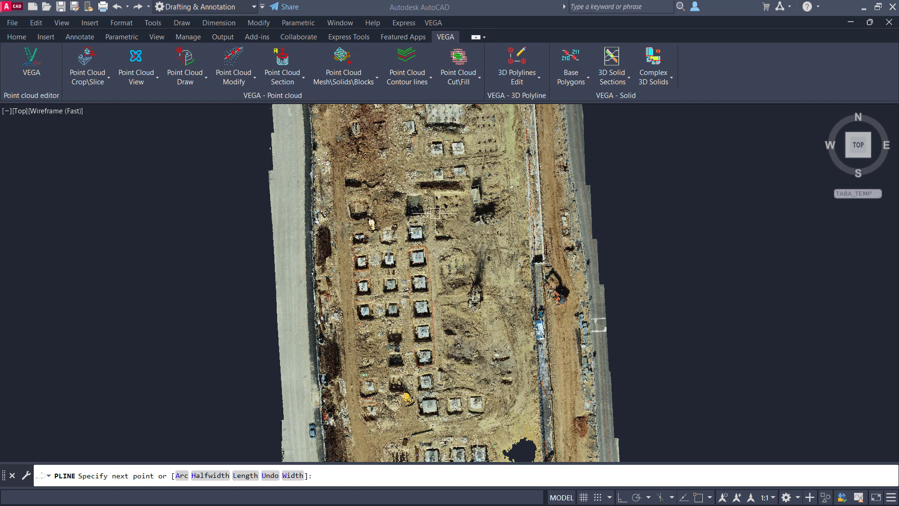
{"action": "key", "text": "Escape"}
- Set the transparency of the point cloud to 73
{"action": "left_click", "coordinate": [458, 203]}
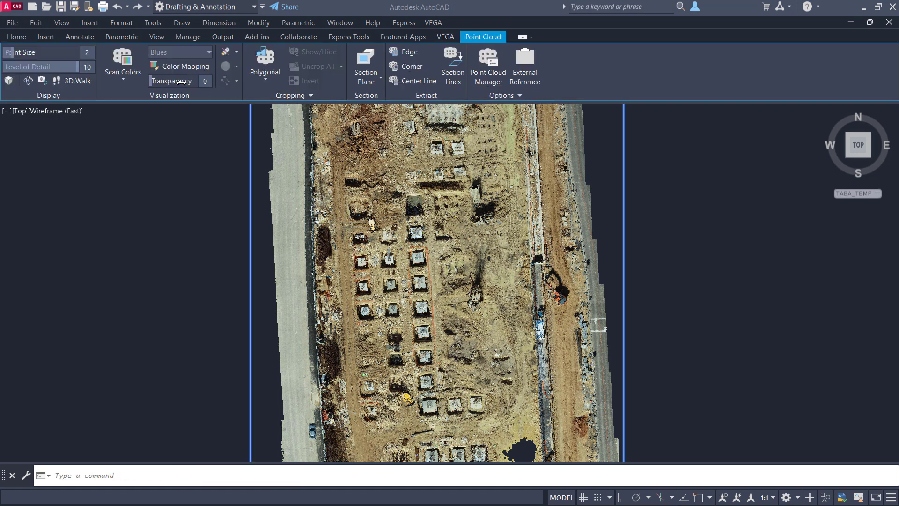
{"action": "left_click_drag", "start_coordinate": [181, 82], "coordinate": [187, 82]}
{"action": "key", "text": "Escape"}
- Draw a closed L-shaped polyline around the rows of square foundation pits and the pits adjoining their lower end
{"action": "type", "text": "pl"}
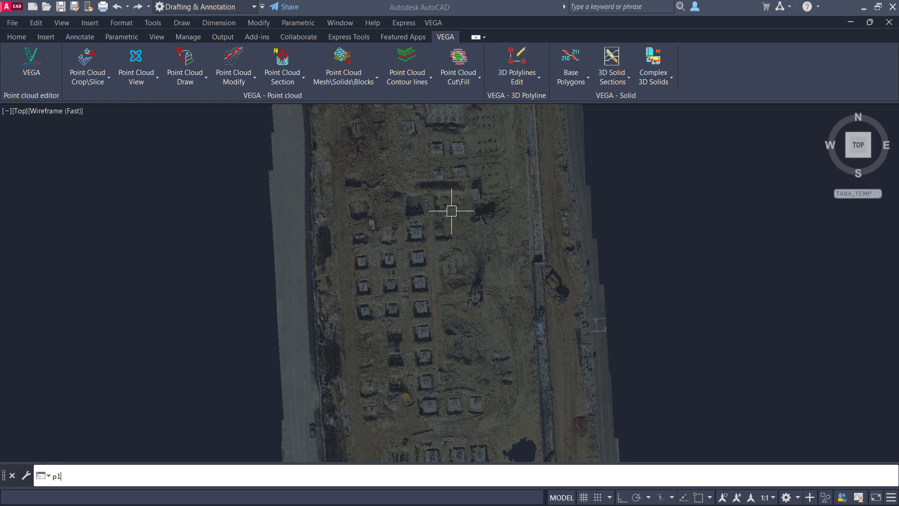
{"action": "key", "text": "Return"}
{"action": "left_click", "coordinate": [343, 229]}
{"action": "left_click", "coordinate": [450, 217]}
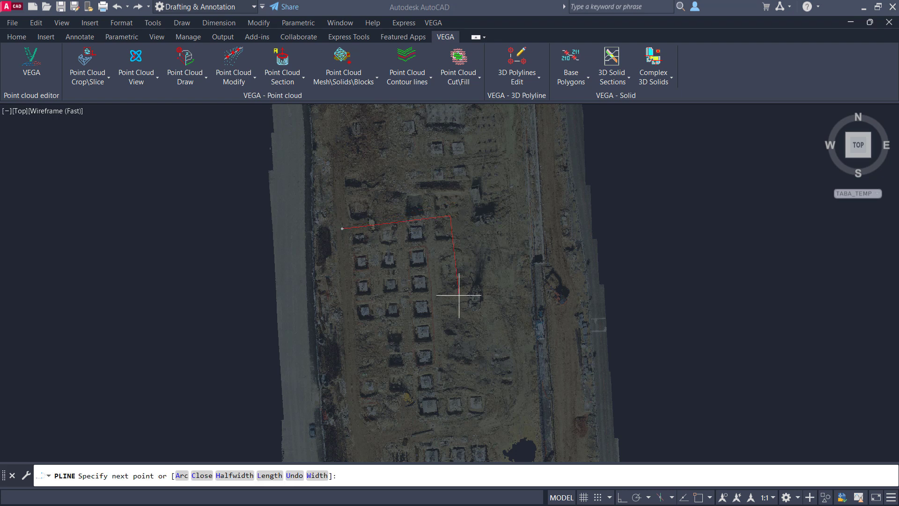
{"action": "left_click", "coordinate": [444, 372]}
{"action": "left_click", "coordinate": [506, 368]}
{"action": "left_click", "coordinate": [494, 432]}
{"action": "left_click", "coordinate": [353, 441]}
{"action": "key", "text": "Return"}
- Draw a closed four-sided polyline around the roadside strip of parked cars just below the red-roofed building
{"action": "scroll", "coordinate": [366, 296], "scroll_direction": "up", "scroll_amount": 2}
{"action": "middle_click_drag", "start_coordinate": [367, 295], "coordinate": [427, 134]}
{"action": "scroll", "coordinate": [433, 132], "scroll_direction": "down", "scroll_amount": 8}
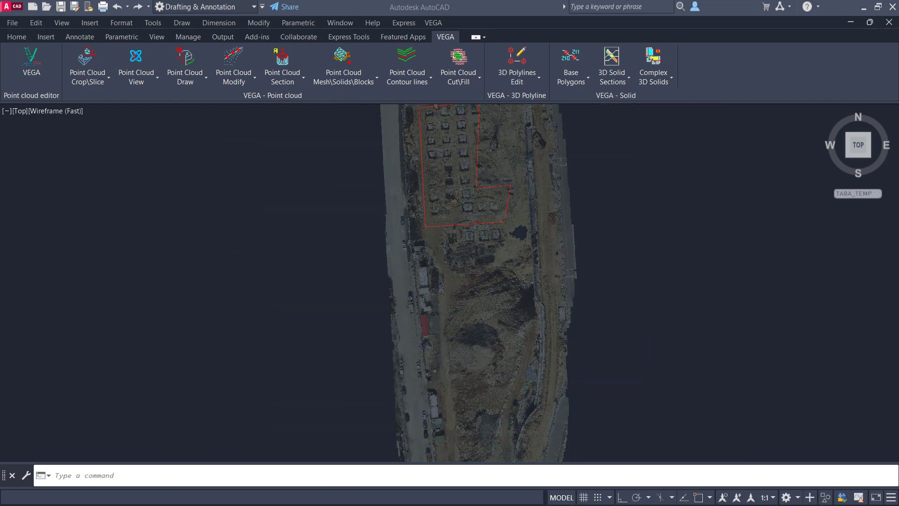
{"action": "scroll", "coordinate": [498, 215], "scroll_direction": "up", "scroll_amount": 4}
{"action": "key", "text": "Return"}
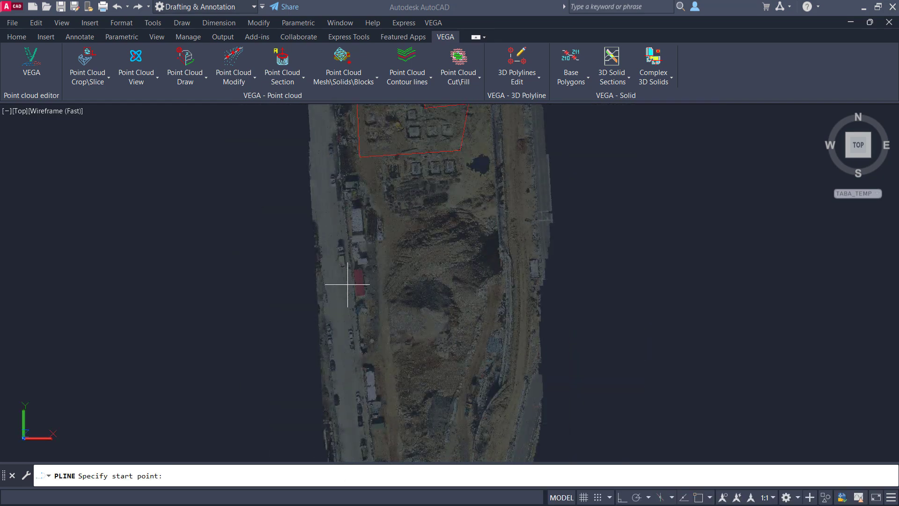
{"action": "left_click", "coordinate": [339, 305]}
{"action": "left_click", "coordinate": [374, 302]}
{"action": "left_click", "coordinate": [351, 420]}
{"action": "type", "text": "c"}
{"action": "key", "text": "Return"}
- Draw a closed polyline of curved arc segments around the large earth mounds, using the Second pt option for the first arc
{"action": "scroll", "coordinate": [463, 237], "scroll_direction": "up", "scroll_amount": 2}
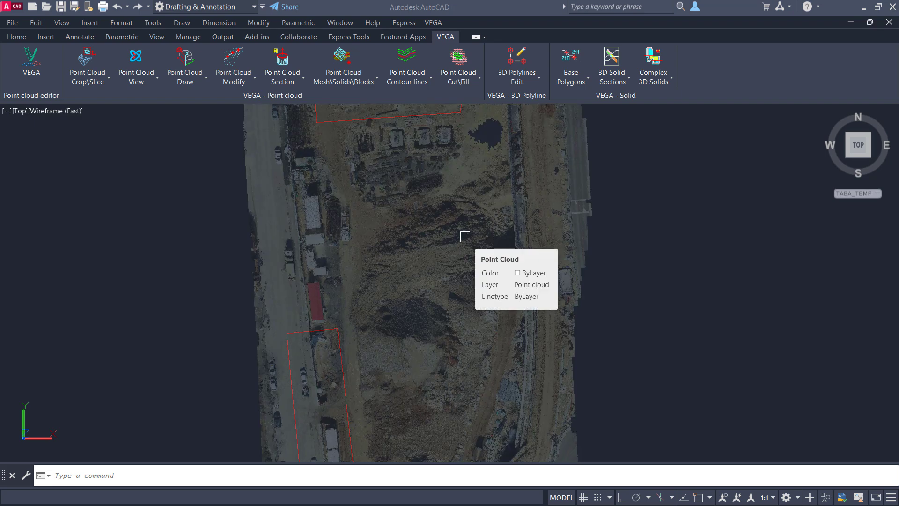
{"action": "key", "text": "Return"}
{"action": "key", "text": "BackSpace"}
{"action": "key", "text": "BackSpace"}
{"action": "left_click", "coordinate": [361, 208]}
{"action": "type", "text": "a"}
{"action": "key", "text": "Return"}
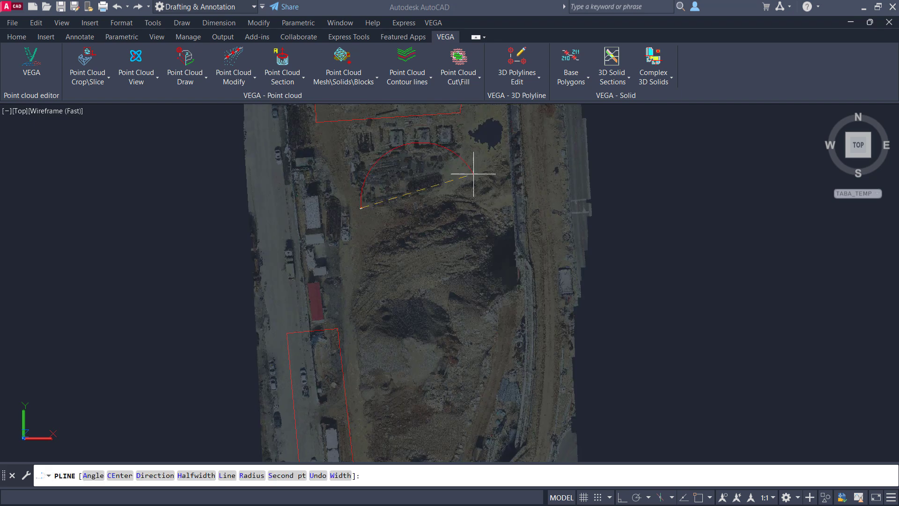
{"action": "type", "text": "s"}
{"action": "key", "text": "Return"}
{"action": "left_click", "coordinate": [478, 189]}
{"action": "left_click", "coordinate": [528, 314]}
{"action": "left_click", "coordinate": [491, 355]}
{"action": "left_click", "coordinate": [427, 402]}
{"action": "left_click", "coordinate": [362, 403]}
{"action": "left_click", "coordinate": [363, 306]}
{"action": "left_click", "coordinate": [354, 252]}
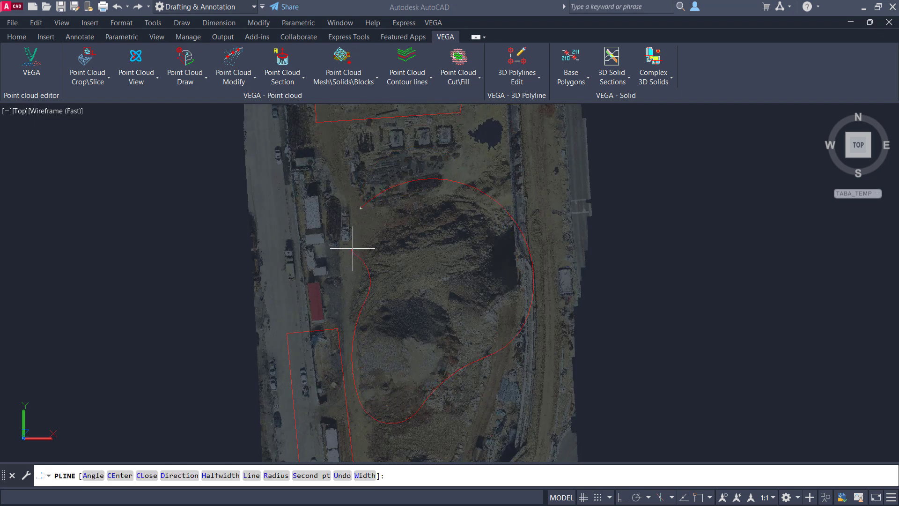
{"action": "type", "text": "cl"}
{"action": "key", "text": "Return"}
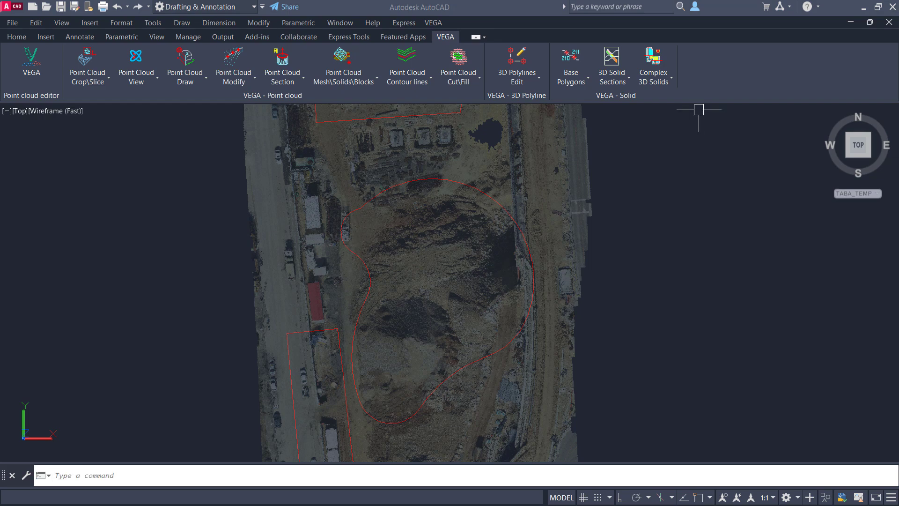
- Set the transparency of the point cloud to 0 and deselect it
{"action": "left_click", "coordinate": [515, 139]}
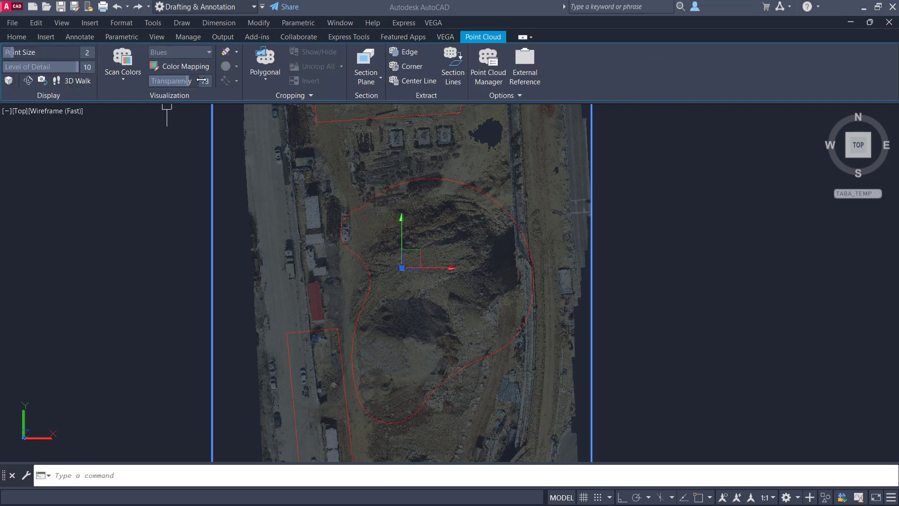
{"action": "left_click_drag", "start_coordinate": [186, 82], "coordinate": [151, 82]}
{"action": "key", "text": "Escape"}
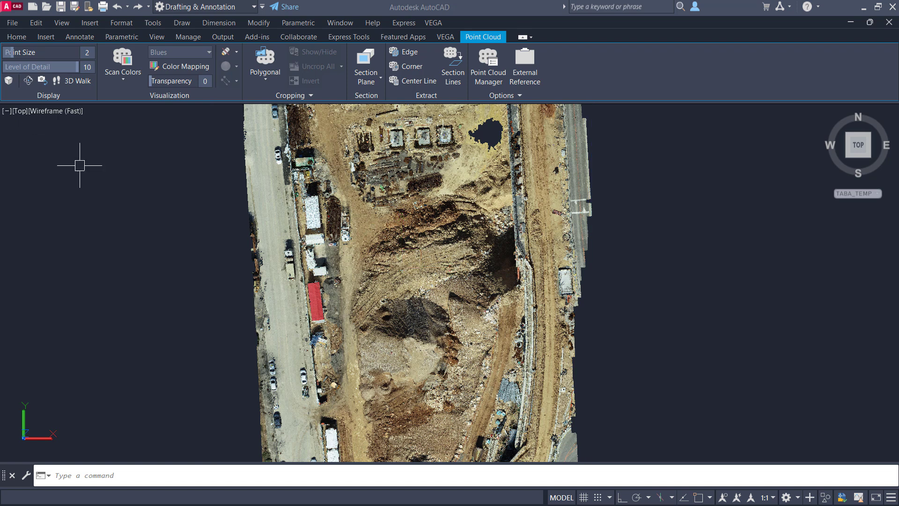
- Crop the point cloud by the three closed polylines with Keep external crop, and inspect the openings in SE isometric and top views
{"action": "scroll", "coordinate": [403, 205], "scroll_direction": "down", "scroll_amount": 5}
{"action": "left_click", "coordinate": [88, 75]}
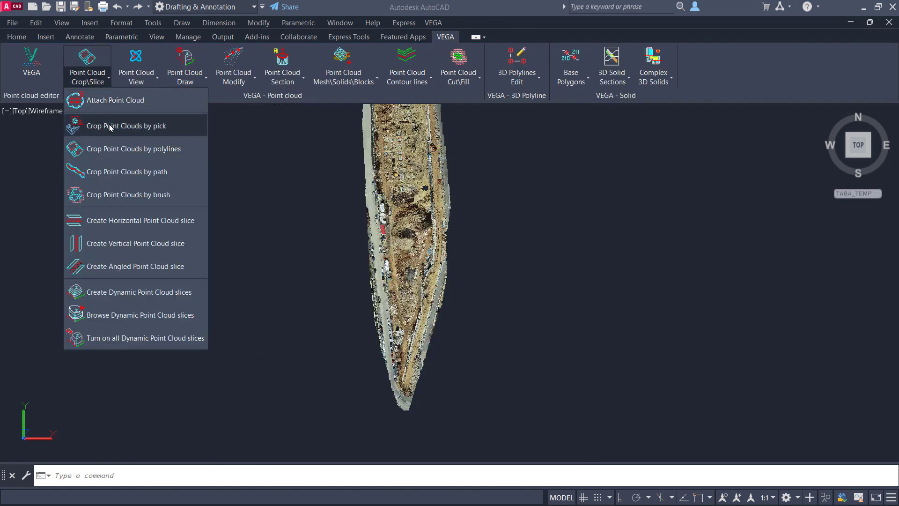
{"action": "left_click", "coordinate": [126, 149]}
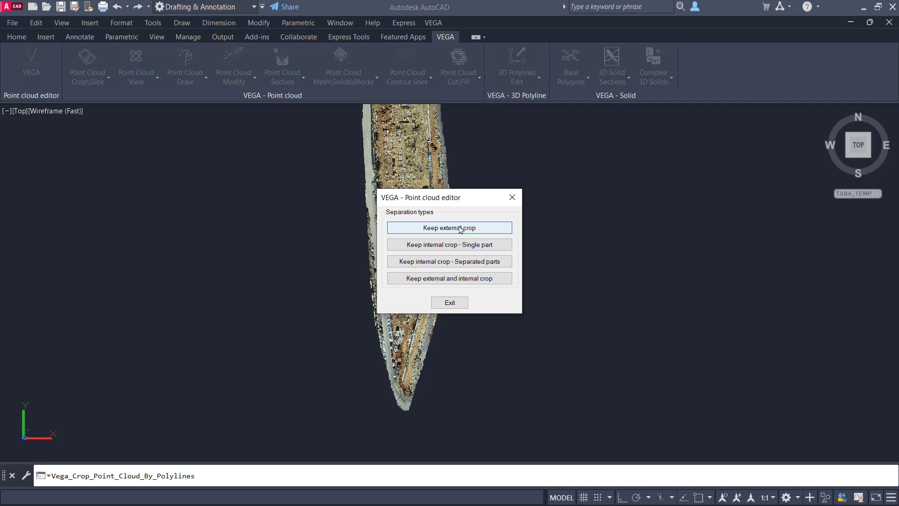
{"action": "left_click", "coordinate": [462, 229]}
{"action": "left_click", "coordinate": [559, 114]}
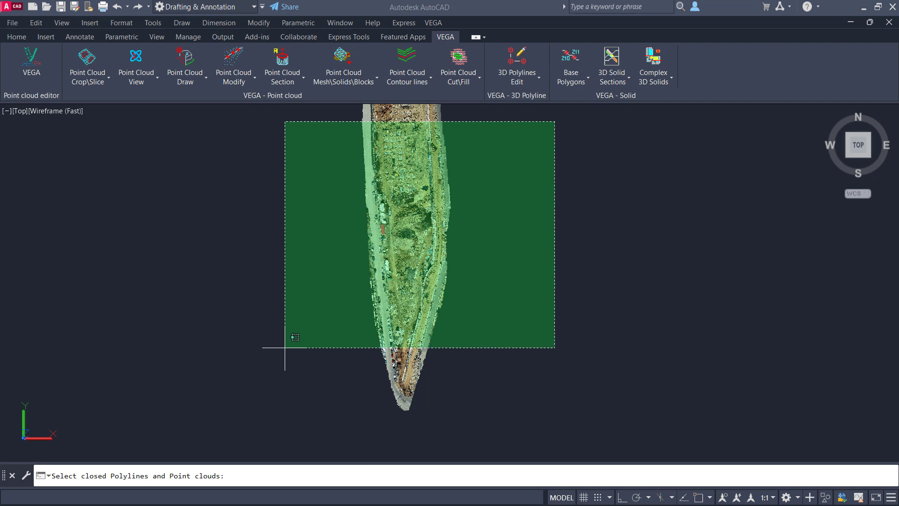
{"action": "left_click", "coordinate": [284, 346]}
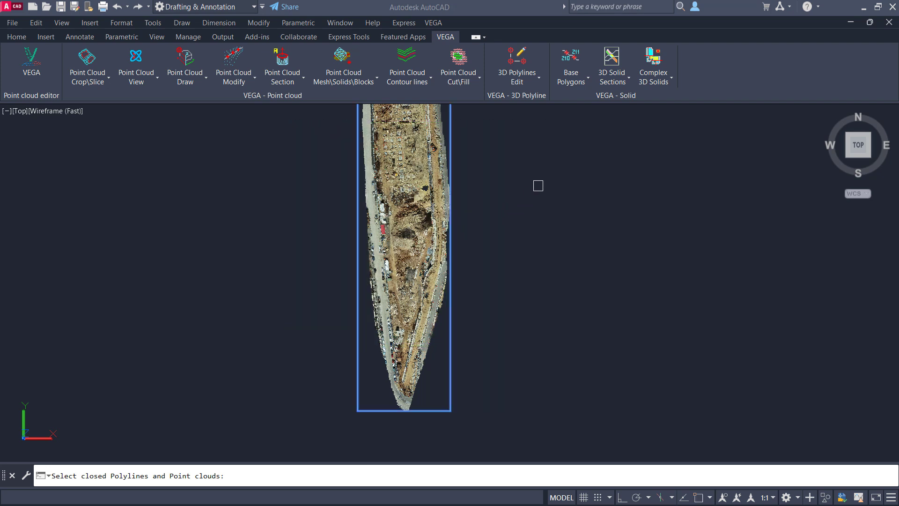
{"action": "left_click", "coordinate": [396, 279]}
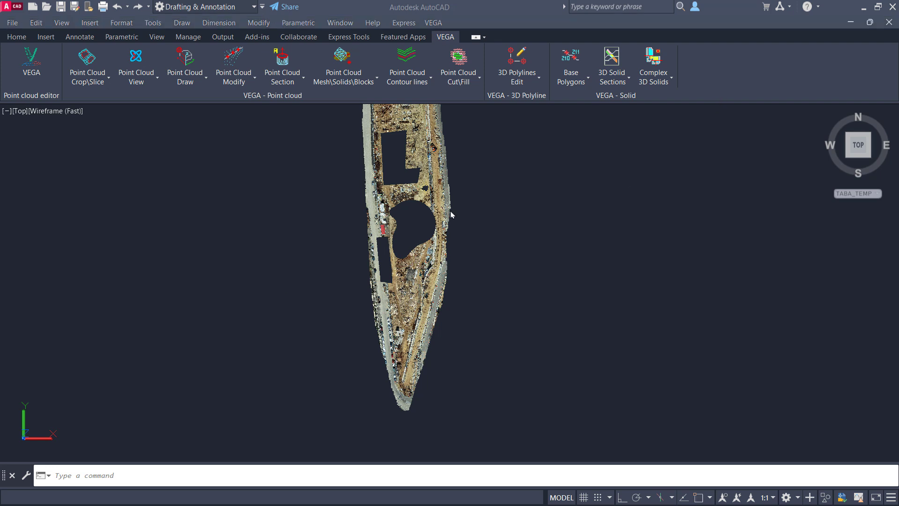
{"action": "scroll", "coordinate": [412, 224], "scroll_direction": "up", "scroll_amount": 6}
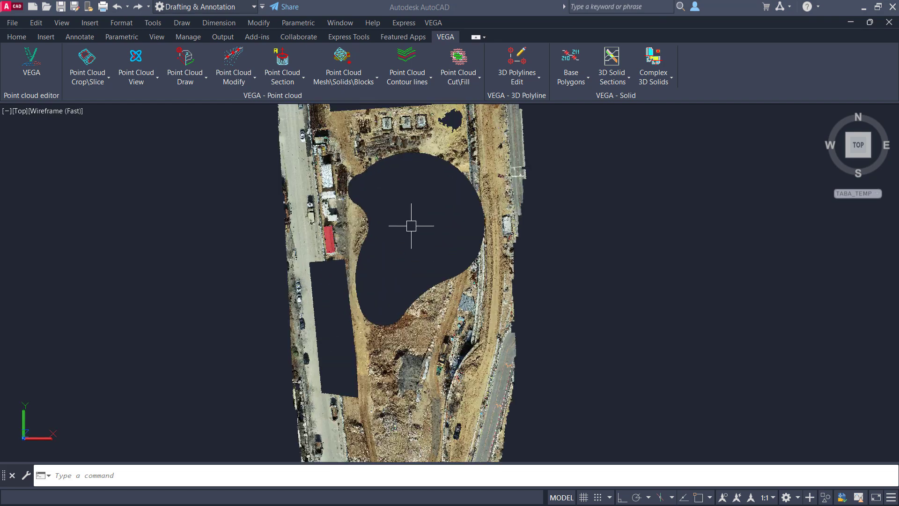
{"action": "scroll", "coordinate": [415, 375], "scroll_direction": "down", "scroll_amount": 7}
{"action": "scroll", "coordinate": [447, 262], "scroll_direction": "up", "scroll_amount": 1}
{"action": "left_click", "coordinate": [870, 156]}
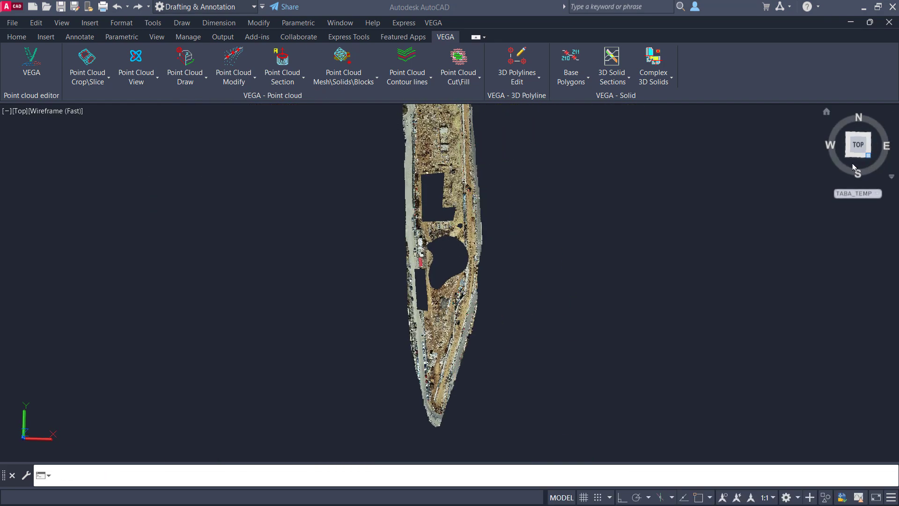
{"action": "scroll", "coordinate": [469, 291], "scroll_direction": "up", "scroll_amount": 3}
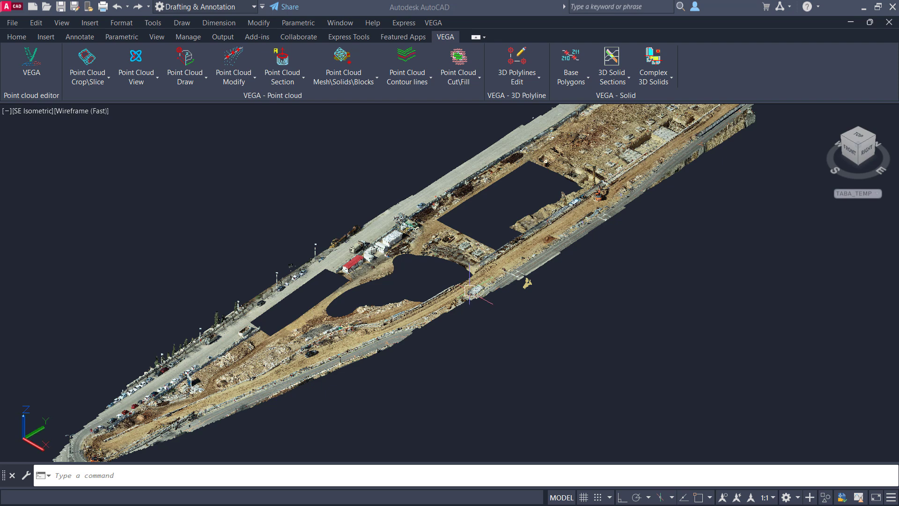
{"action": "left_click", "coordinate": [857, 138]}
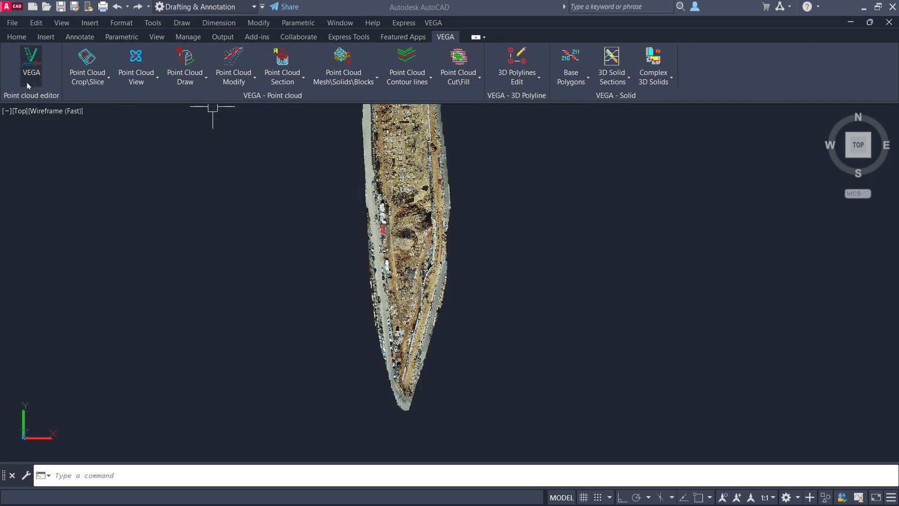
- Crop the point cloud by the polylines as Keep internal crop - Single part, erasing the contour polylines, and inspect it in 3D
{"action": "left_click", "coordinate": [87, 72]}
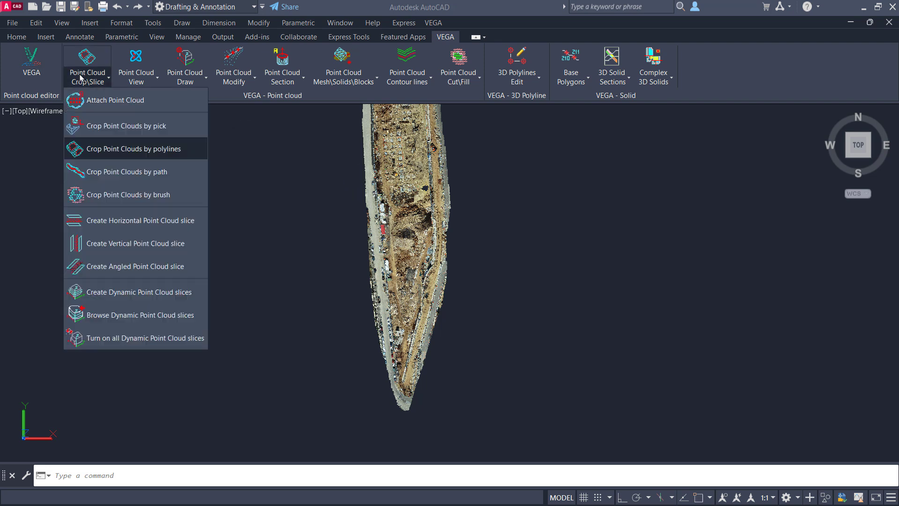
{"action": "left_click", "coordinate": [112, 148]}
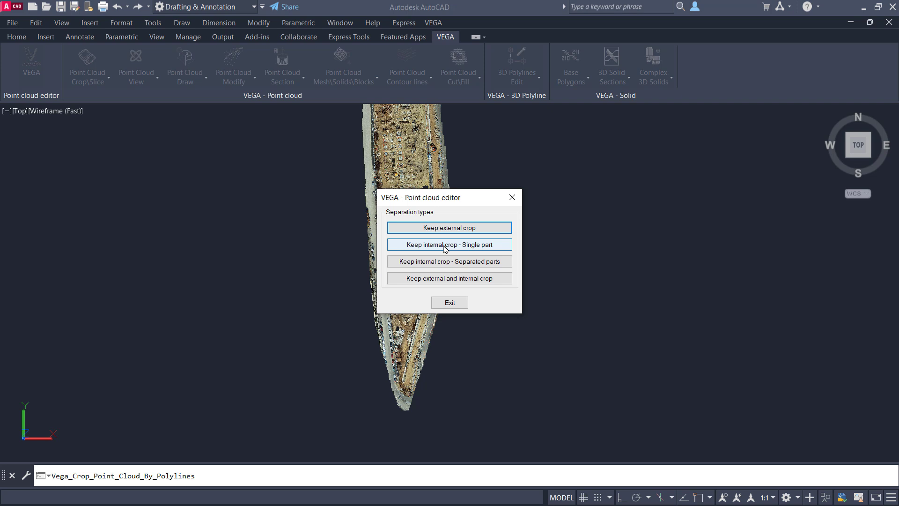
{"action": "left_click", "coordinate": [443, 246]}
{"action": "left_click", "coordinate": [537, 139]}
{"action": "left_click", "coordinate": [287, 326]}
{"action": "key", "text": "Return"}
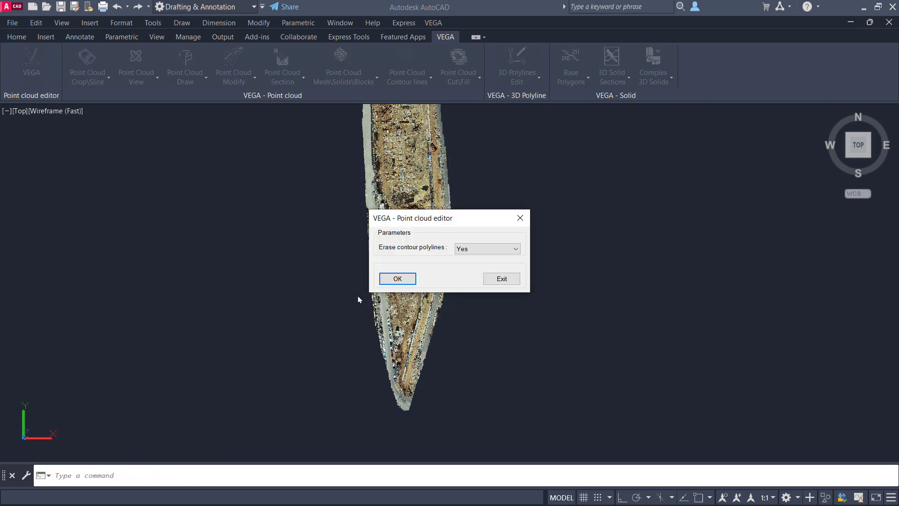
{"action": "left_click", "coordinate": [398, 279]}
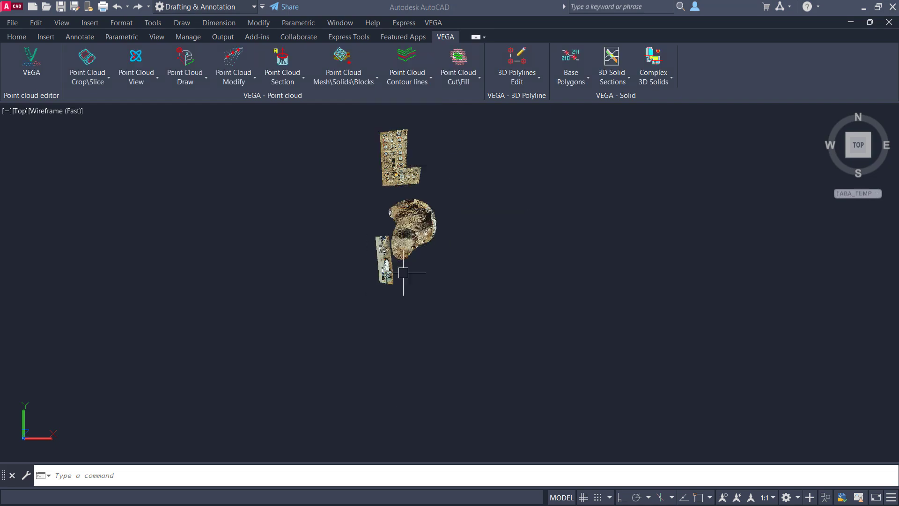
{"action": "middle_click_drag", "start_coordinate": [421, 248], "coordinate": [431, 195], "text": "shift"}
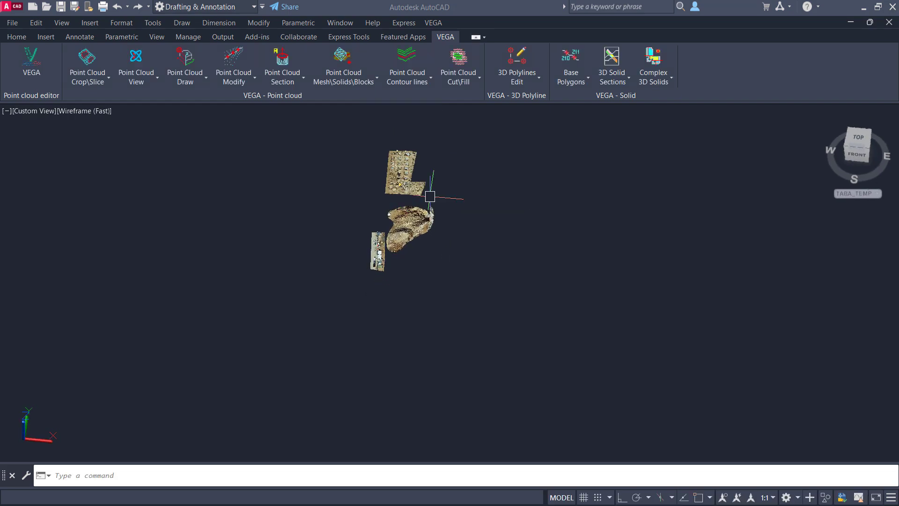
{"action": "scroll", "coordinate": [397, 243], "scroll_direction": "up", "scroll_amount": 7}
{"action": "middle_click_drag", "start_coordinate": [406, 241], "coordinate": [408, 298], "text": "shift"}
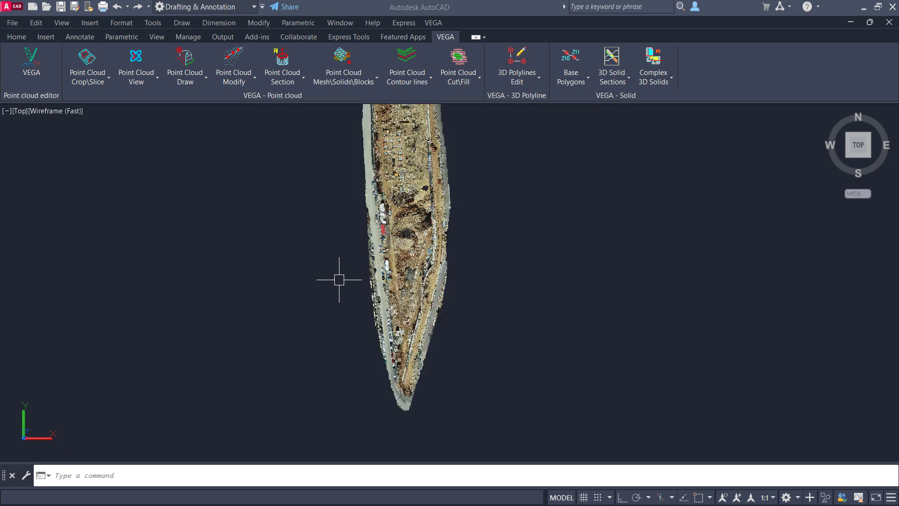
- Crop the point cloud by the polylines as Keep internal crop - Separated parts, erasing the contours and creating crops on different layers
{"action": "left_click", "coordinate": [88, 84]}
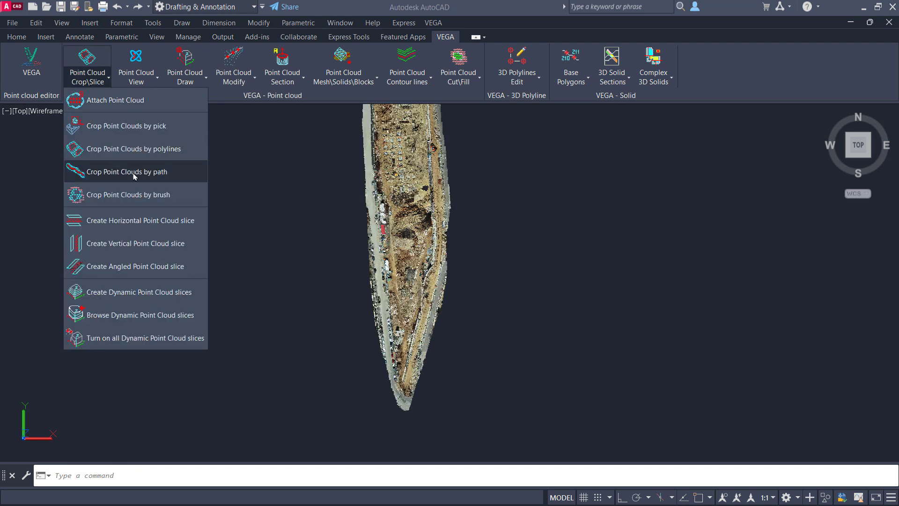
{"action": "left_click", "coordinate": [140, 150]}
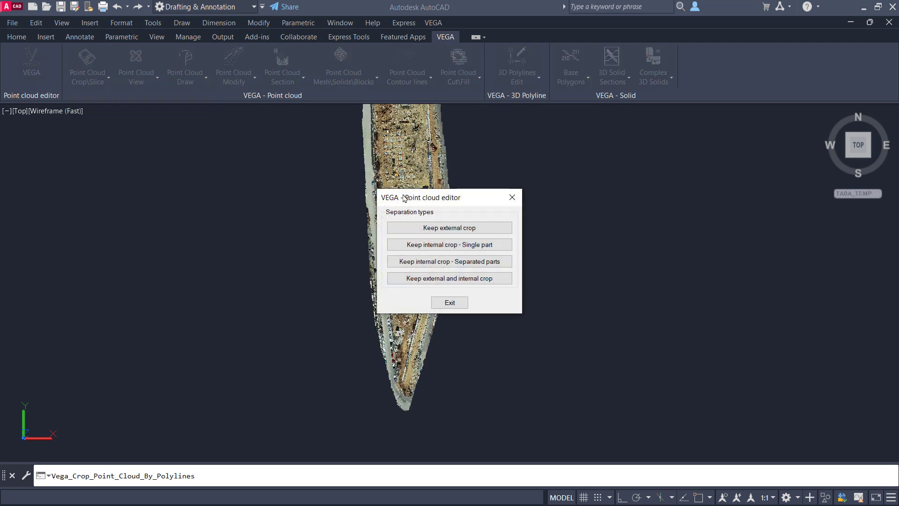
{"action": "left_click", "coordinate": [453, 261]}
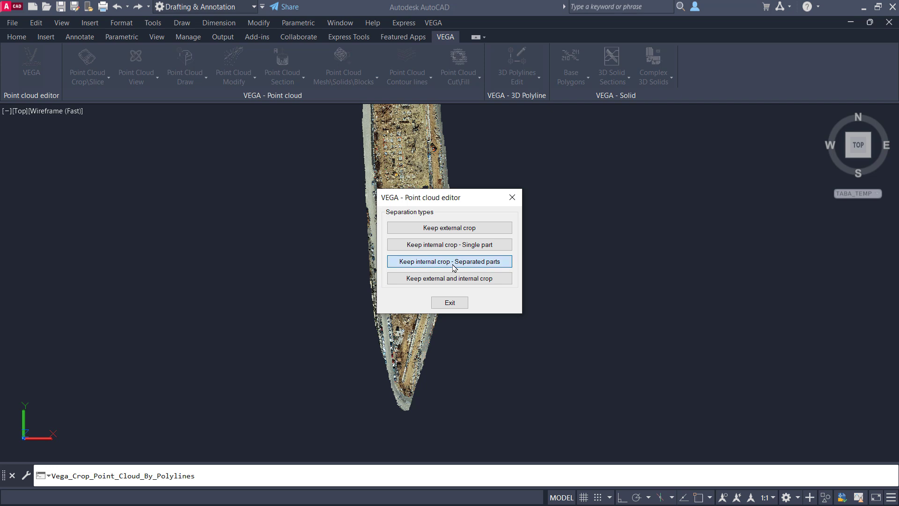
{"action": "left_click", "coordinate": [535, 126]}
{"action": "left_click", "coordinate": [314, 335]}
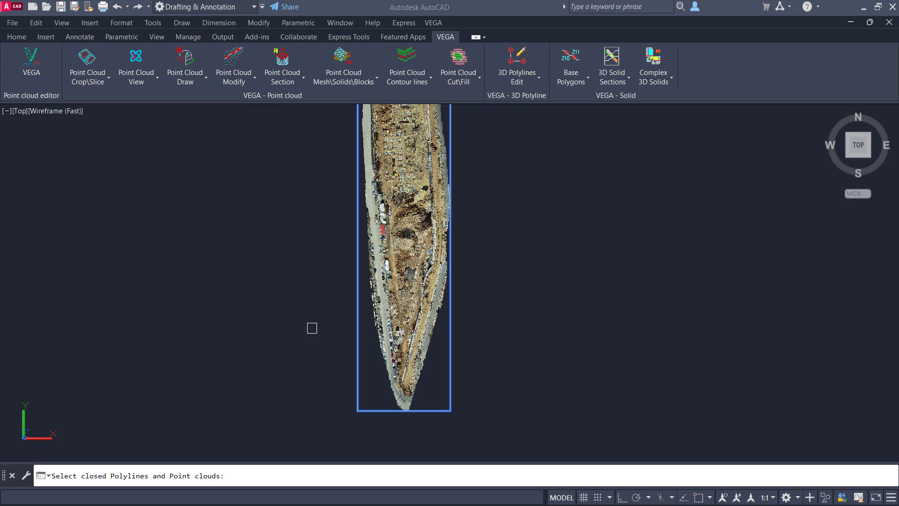
{"action": "key", "text": "Return"}
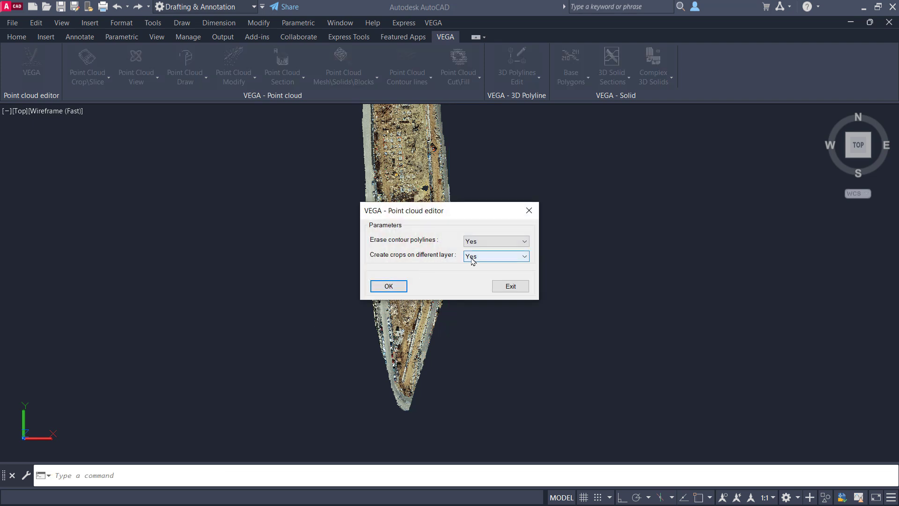
{"action": "key", "text": "Return"}
- Open the layer properties and switch the Point cloud layer off and on to check the contour polylines beneath it
{"action": "type", "text": "LA"}
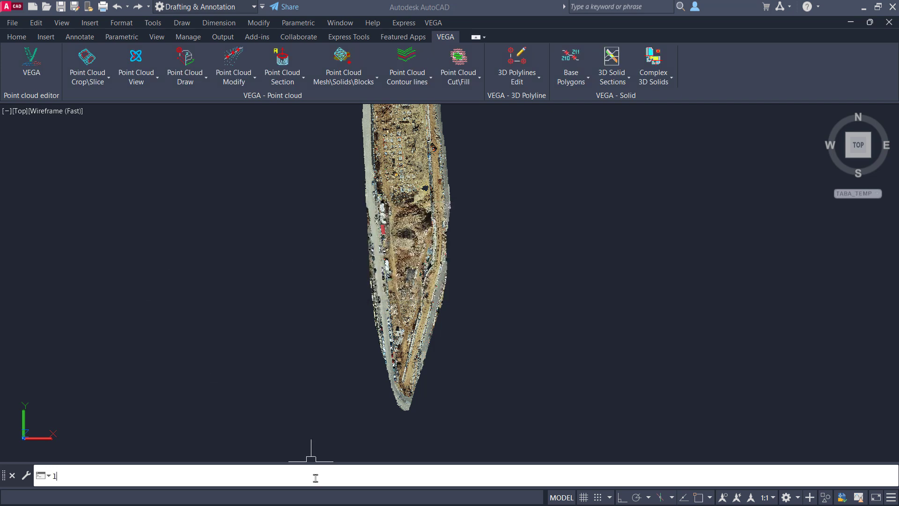
{"action": "key", "text": "Return"}
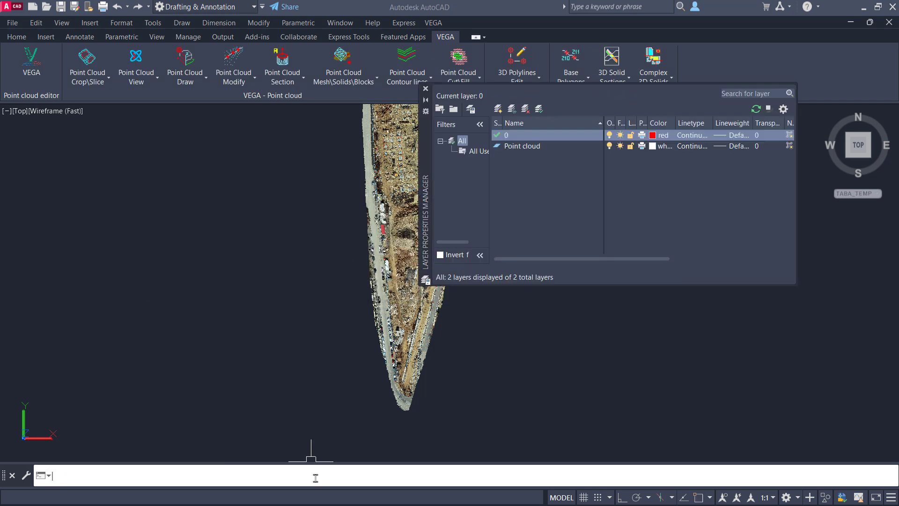
{"action": "left_click_drag", "start_coordinate": [426, 170], "coordinate": [461, 215]}
{"action": "left_click", "coordinate": [644, 192]}
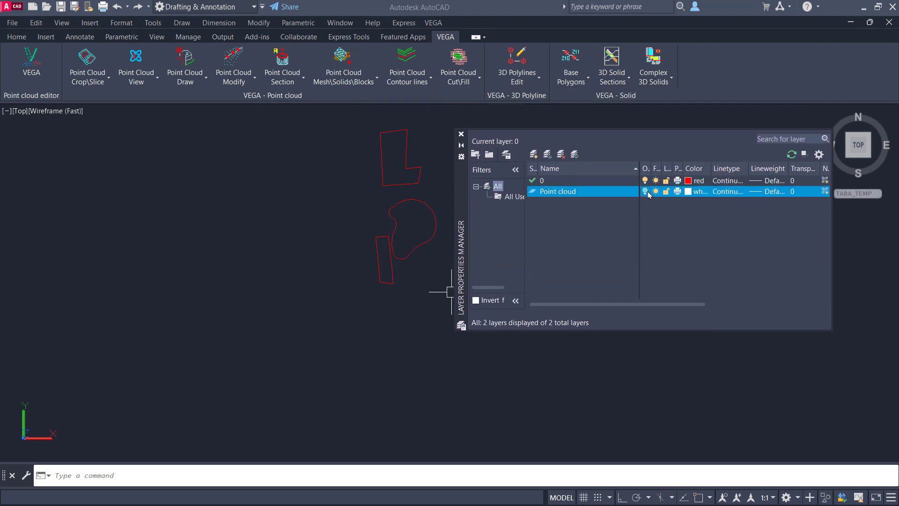
{"action": "left_click", "coordinate": [645, 191]}
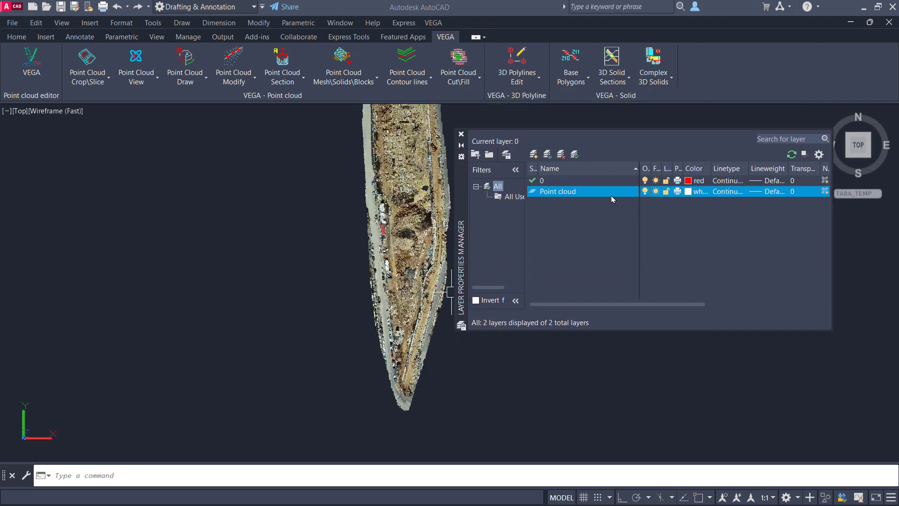
{"action": "left_click_drag", "start_coordinate": [462, 212], "coordinate": [157, 237]}
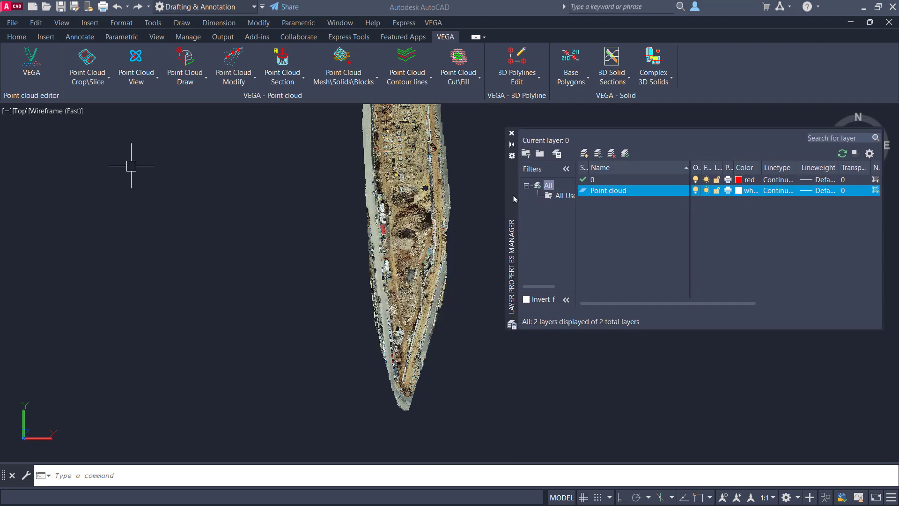
- Crop the selected point cloud by the closed polylines into separated internal parts, erasing the contours and creating crops on different layers
{"action": "left_click", "coordinate": [288, 70]}
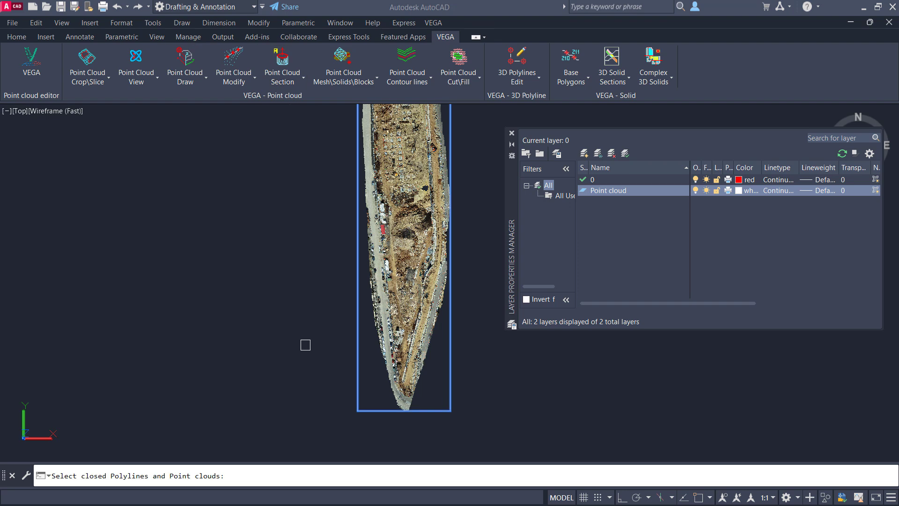
{"action": "key", "text": "Return"}
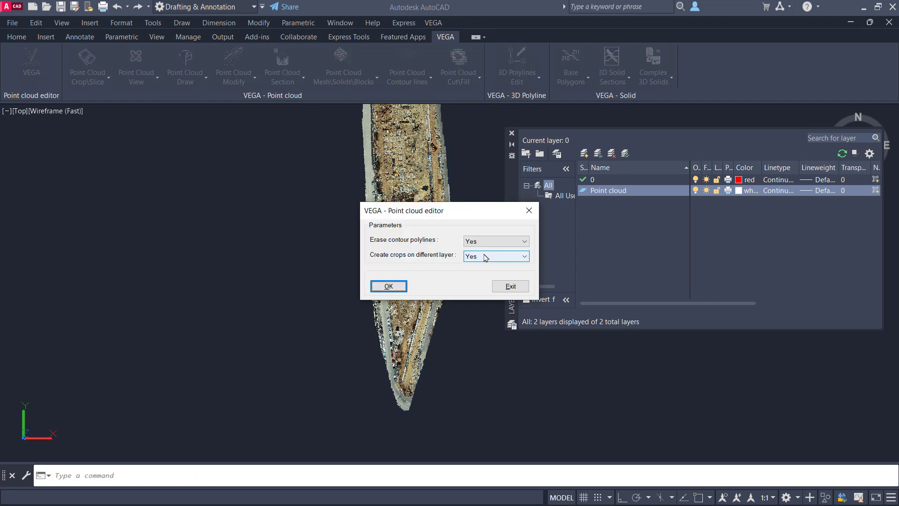
{"action": "left_click", "coordinate": [387, 285]}
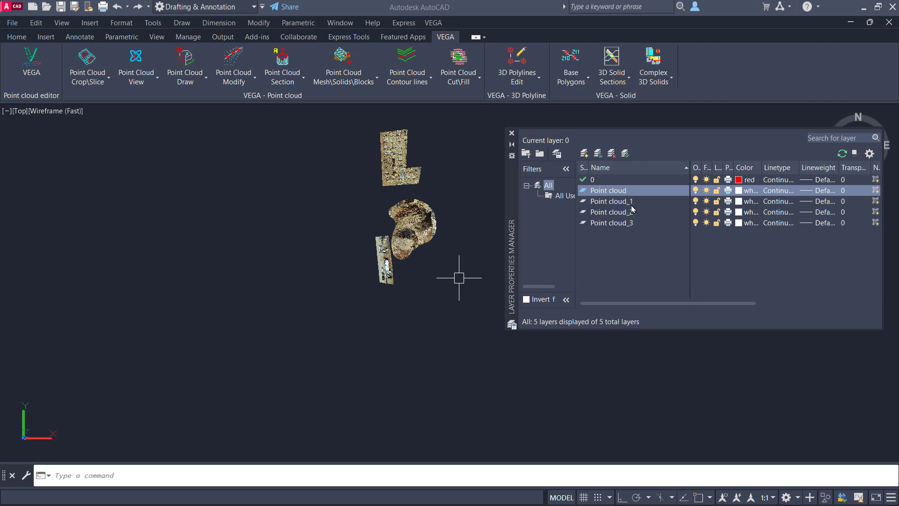
- Switch layers Point cloud_3, Point cloud_2 and Point cloud_1 in turn to check which separated crop each one holds
{"action": "left_click", "coordinate": [696, 223]}
{"action": "left_click", "coordinate": [695, 223]}
{"action": "left_click", "coordinate": [696, 212]}
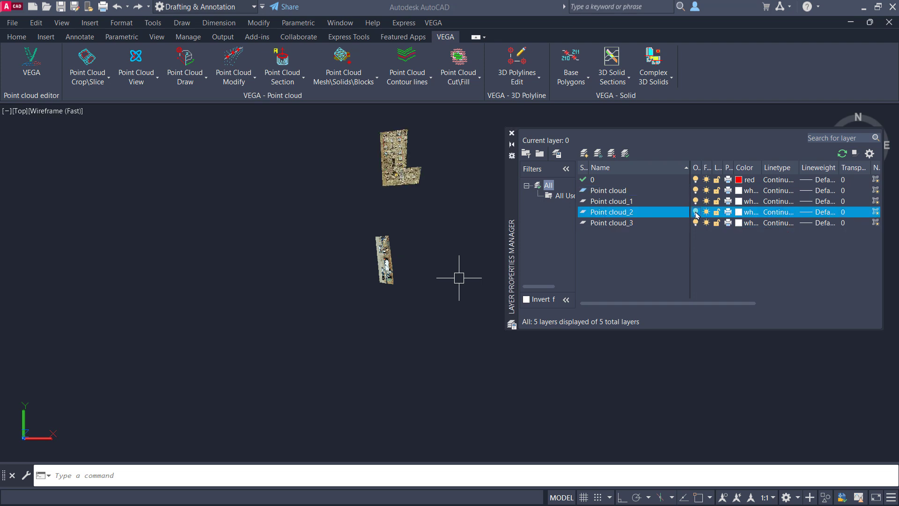
{"action": "left_click", "coordinate": [696, 213]}
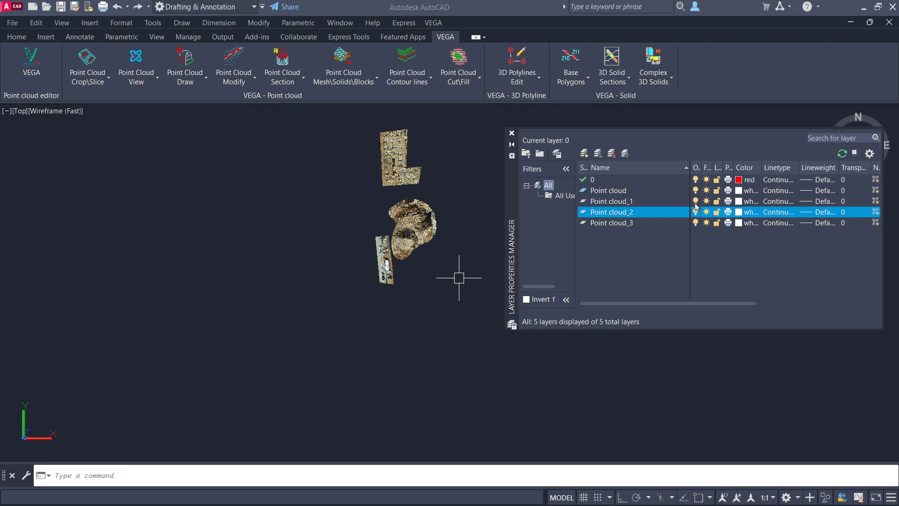
{"action": "left_click", "coordinate": [696, 202]}
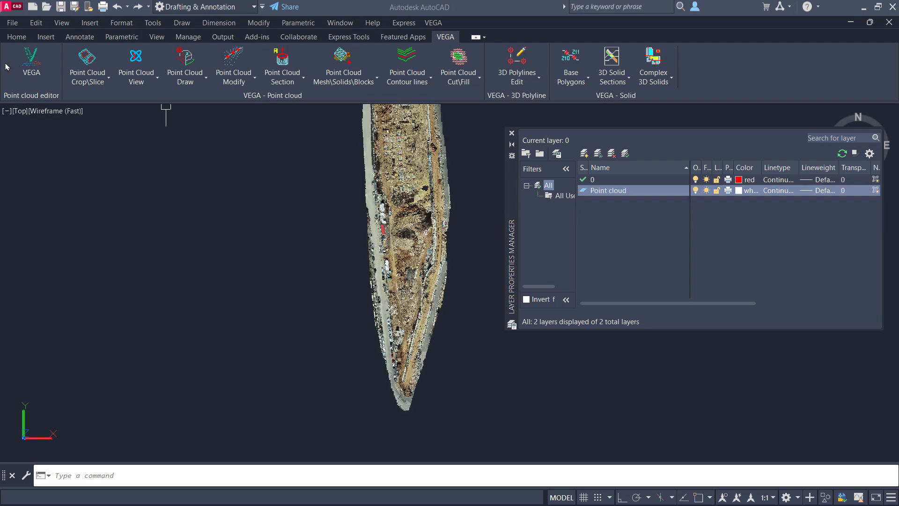
- Crop the point cloud by the polylines with Keep external and internal crop, erasing the contours and creating crops on different layers
{"action": "left_click", "coordinate": [82, 85]}
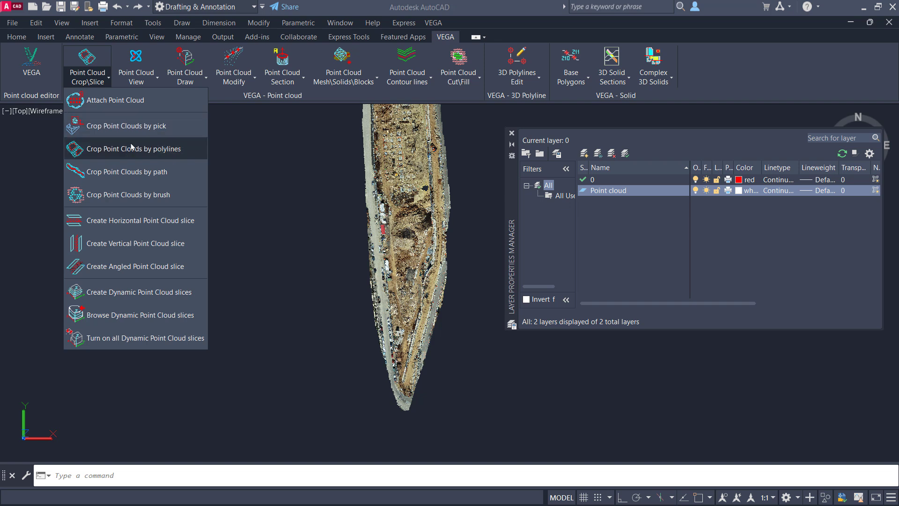
{"action": "left_click", "coordinate": [135, 159]}
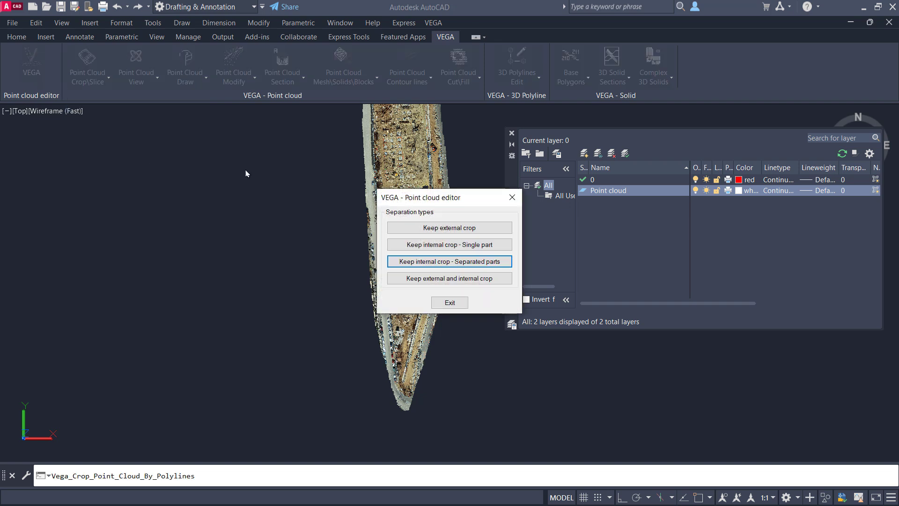
{"action": "left_click", "coordinate": [485, 278]}
{"action": "left_click", "coordinate": [477, 124]}
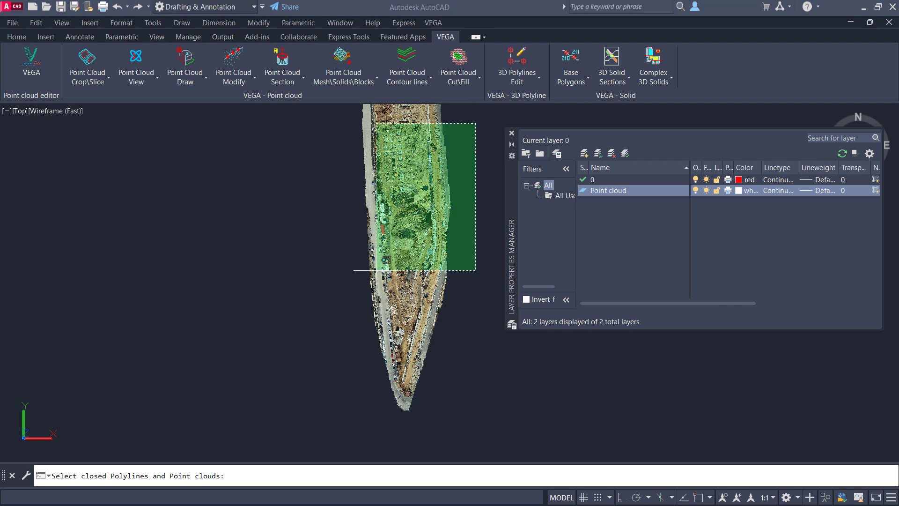
{"action": "left_click", "coordinate": [328, 339]}
{"action": "key", "text": "Return"}
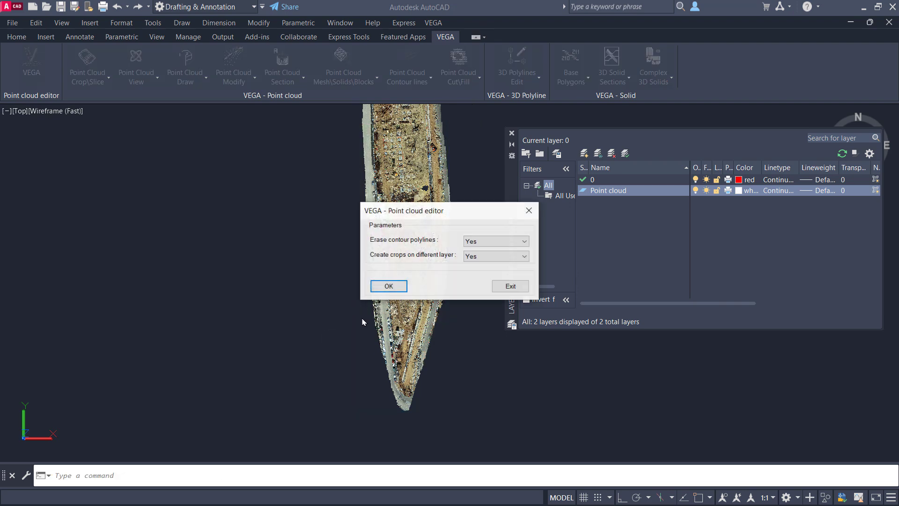
{"action": "left_click", "coordinate": [387, 285]}
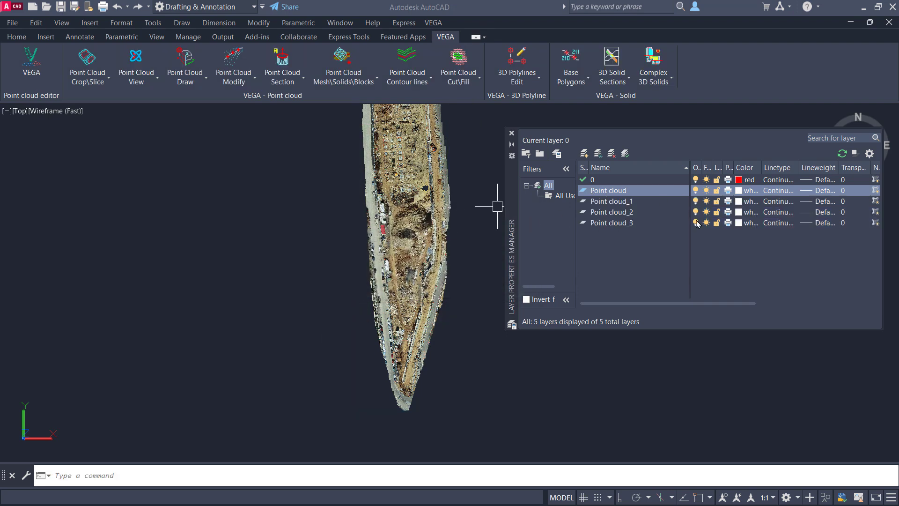
- Switch the Point cloud layer and the Point cloud_1 to Point cloud_3 layers off and on to examine the external and internal crops
{"action": "left_click", "coordinate": [695, 191]}
{"action": "left_click", "coordinate": [696, 191]}
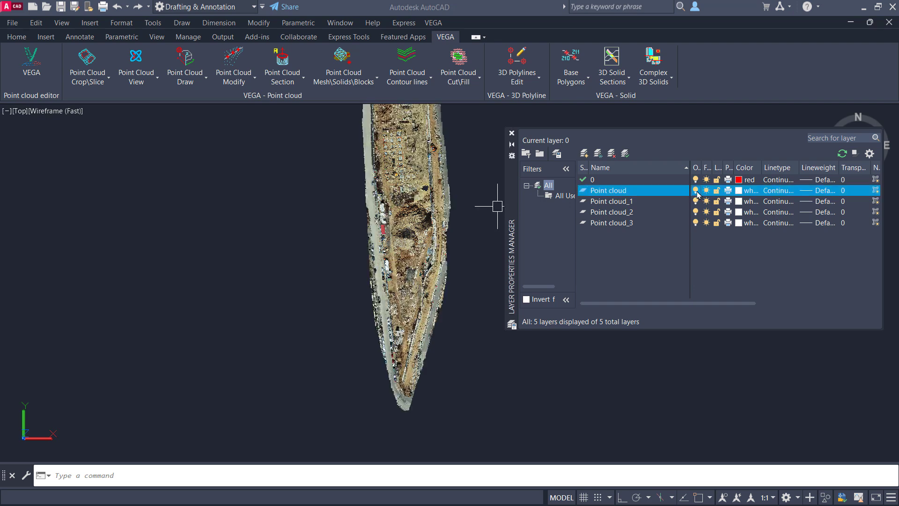
{"action": "left_click", "coordinate": [697, 191]}
{"action": "left_click", "coordinate": [697, 191]}
{"action": "left_click", "coordinate": [697, 191]}
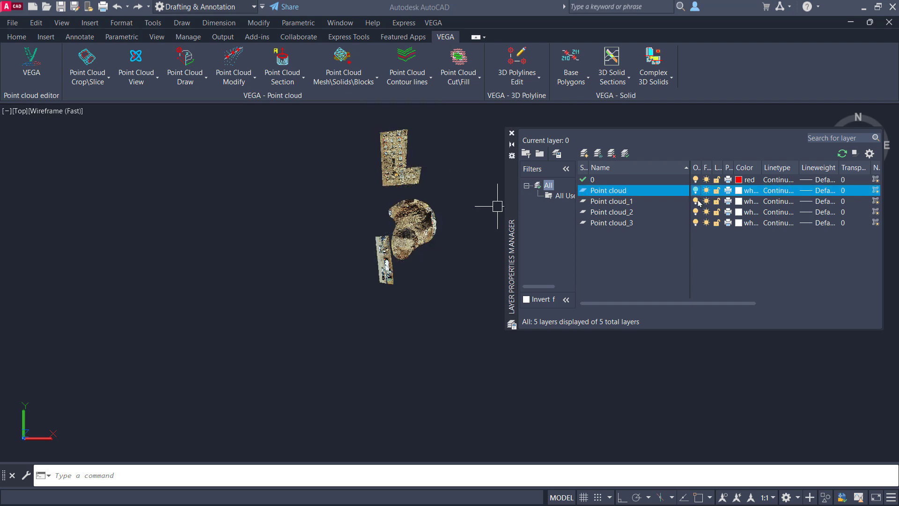
{"action": "left_click", "coordinate": [697, 201]}
{"action": "left_click", "coordinate": [697, 213]}
{"action": "left_click", "coordinate": [696, 224]}
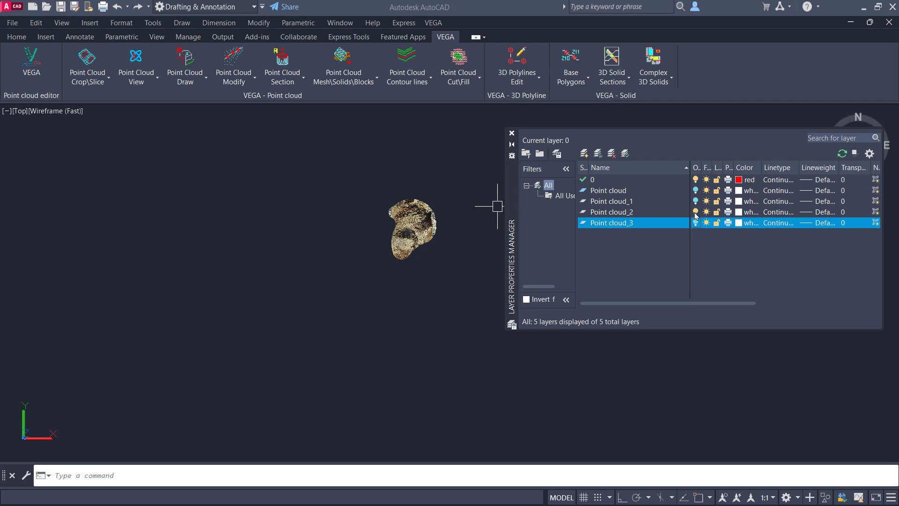
{"action": "left_click", "coordinate": [695, 213]}
{"action": "left_click", "coordinate": [696, 222], "text": "shift"}
{"action": "left_click", "coordinate": [696, 222]}
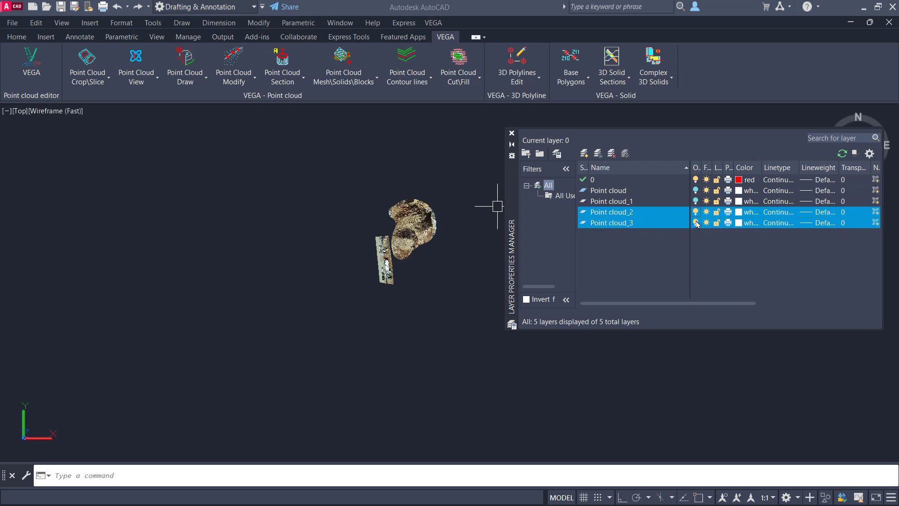
{"action": "left_click", "coordinate": [695, 202]}
{"action": "left_click", "coordinate": [696, 190]}
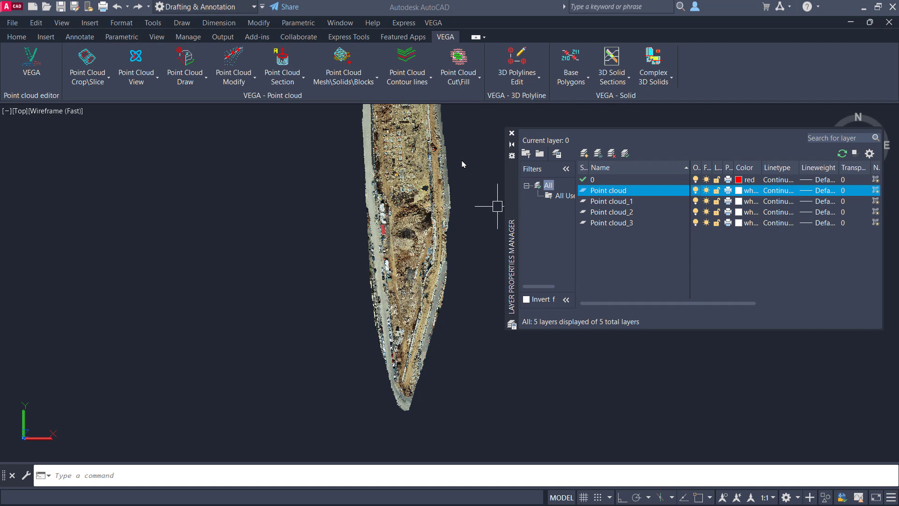
- Examine the retaining wall near the cloud's southern end in close-up and in a 3D view orbited around a point on it
{"action": "left_click", "coordinate": [89, 79]}
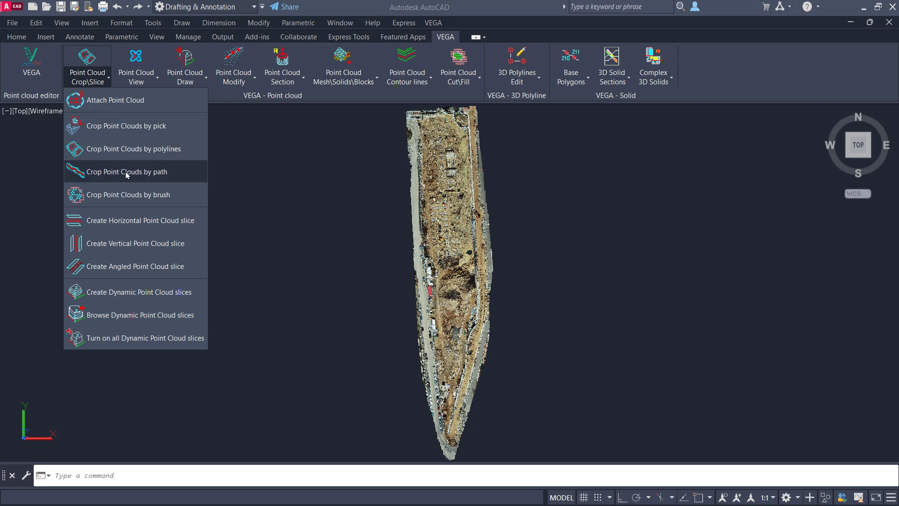
{"action": "left_click", "coordinate": [151, 172]}
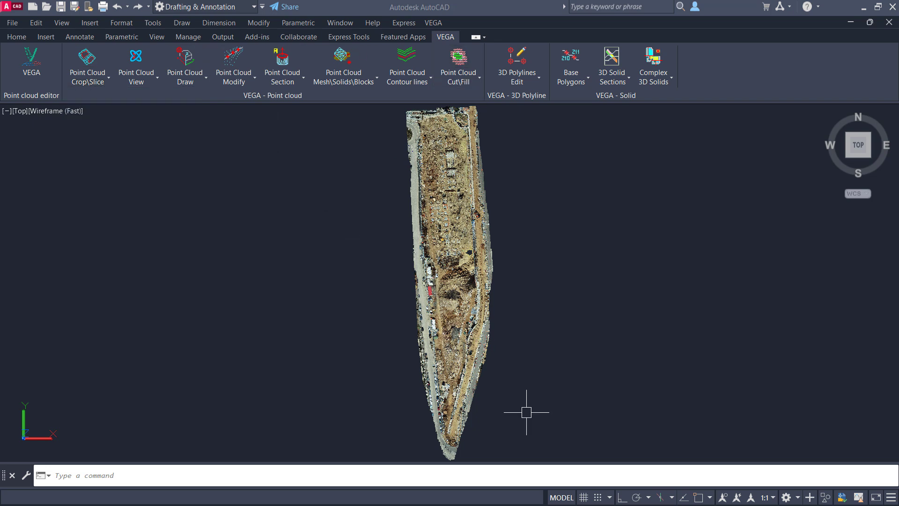
{"action": "type", "text": "z"}
{"action": "key", "text": "Return"}
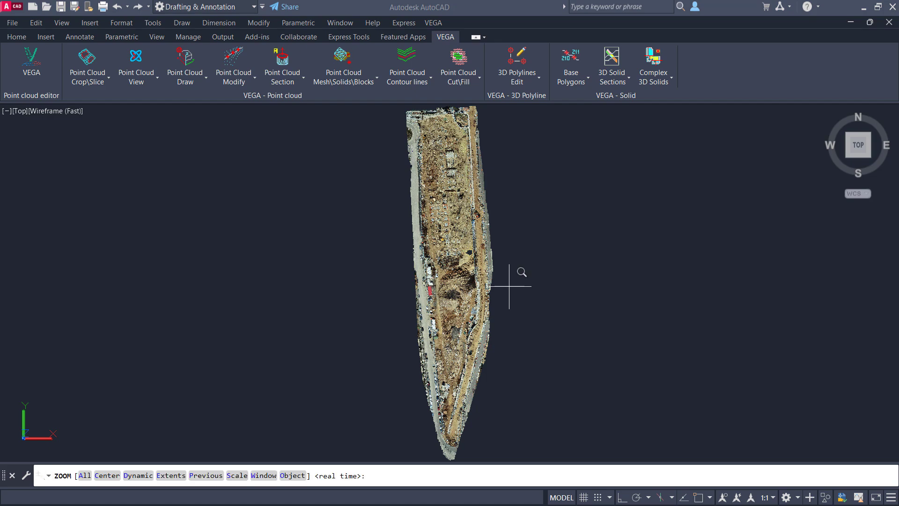
{"action": "left_click", "coordinate": [514, 274]}
{"action": "left_click", "coordinate": [407, 403]}
{"action": "left_click", "coordinate": [463, 354]}
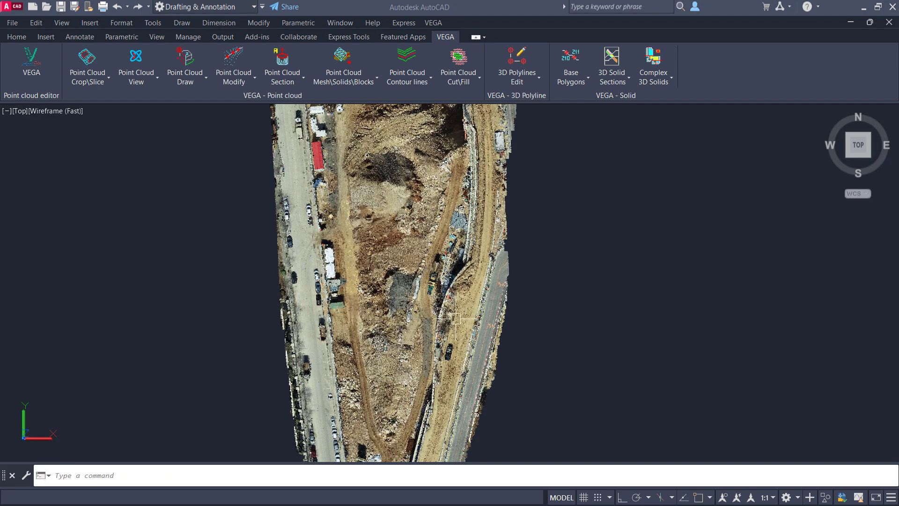
{"action": "left_click", "coordinate": [135, 56]}
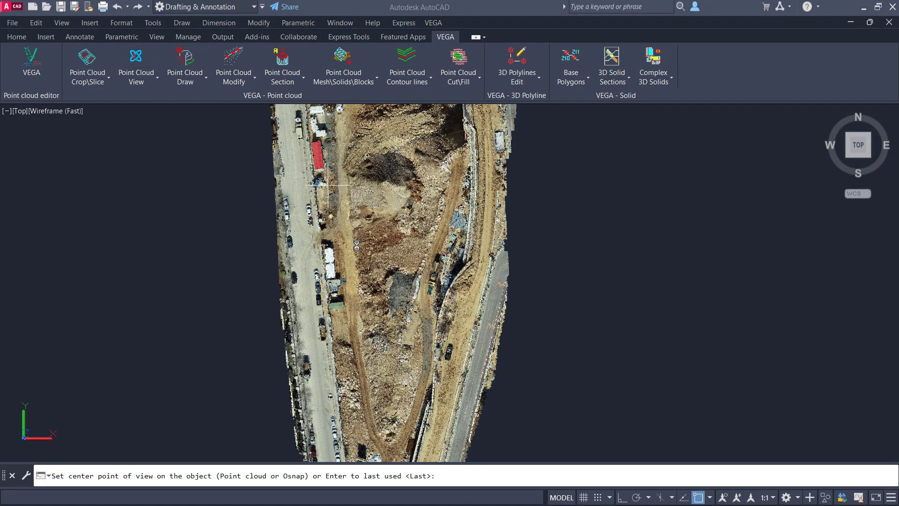
{"action": "left_click", "coordinate": [449, 312]}
{"action": "mouse_move", "coordinate": [460, 361]}
{"action": "left_mouse_down"}
{"action": "mouse_move", "coordinate": [496, 334]}
{"action": "mouse_move", "coordinate": [512, 279]}
{"action": "left_mouse_up"}
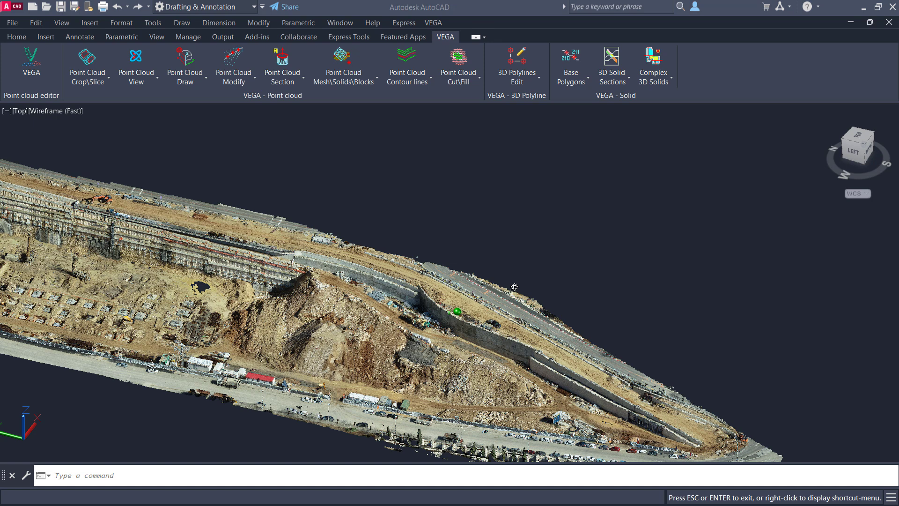
{"action": "key", "text": "Escape"}
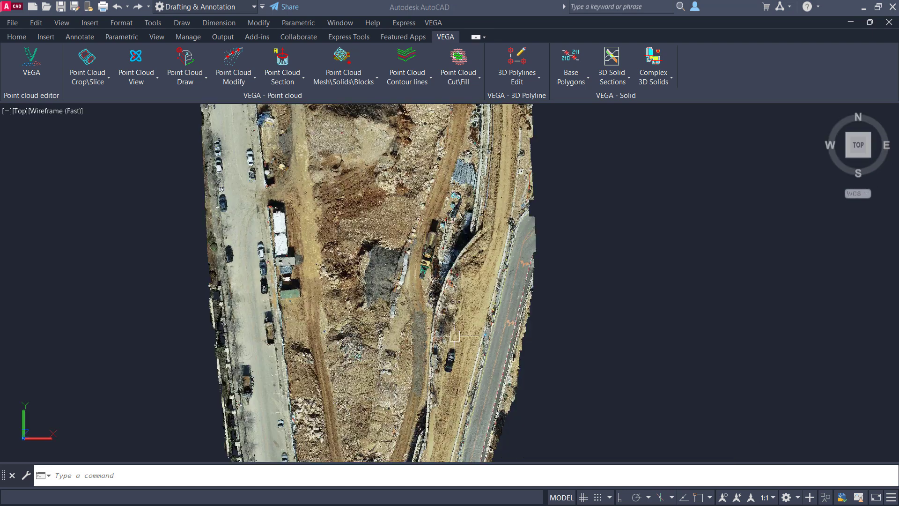
- Set the transparency of the point cloud to 65 and deselect it
{"action": "left_click", "coordinate": [378, 240]}
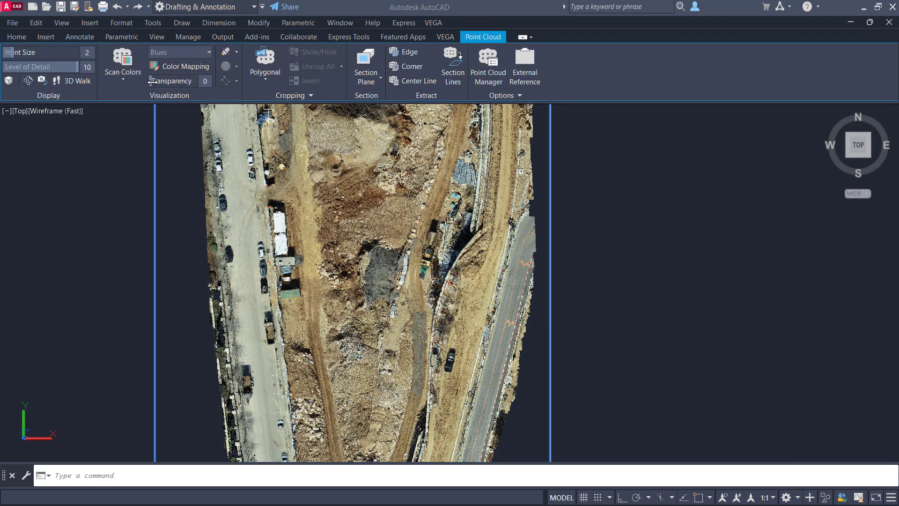
{"action": "left_click_drag", "start_coordinate": [157, 81], "coordinate": [182, 82]}
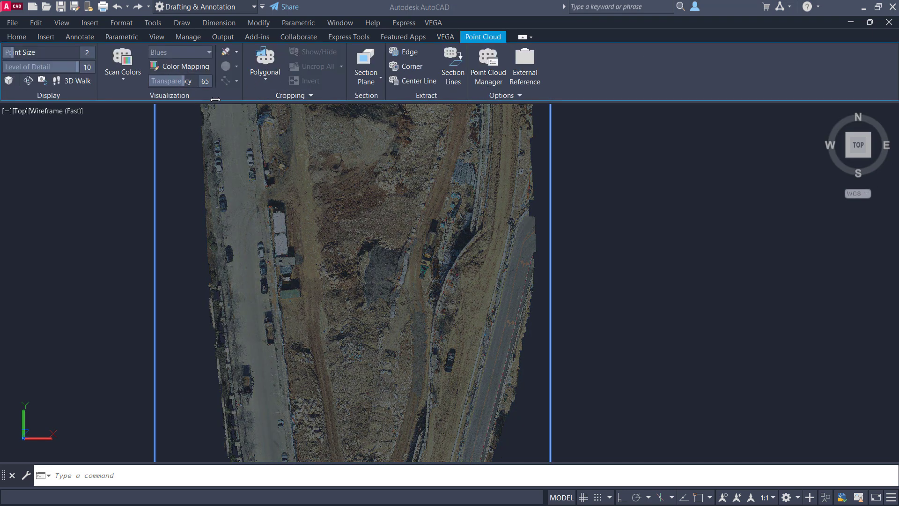
{"action": "key", "text": "Escape"}
- Draw an open polyline along the curved retaining wall, from its southern stretch up to its northern bend
{"action": "type", "text": "pl"}
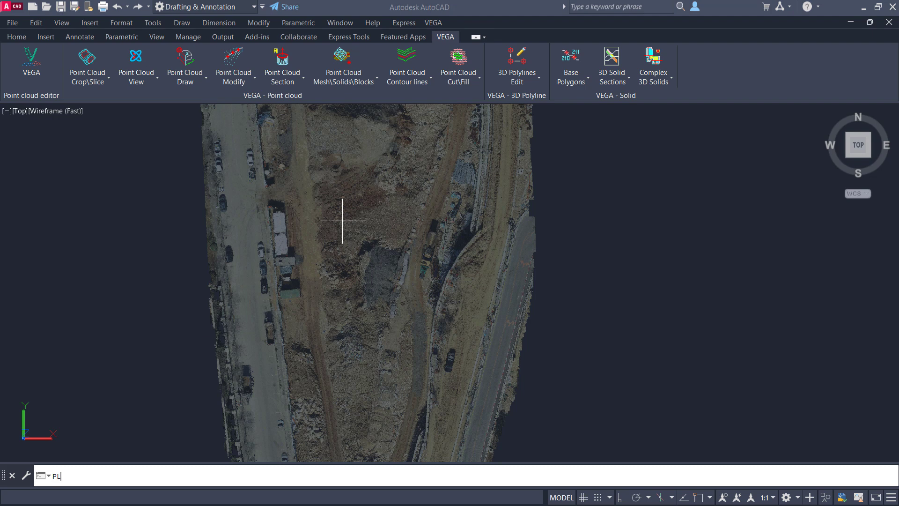
{"action": "key", "text": "Return"}
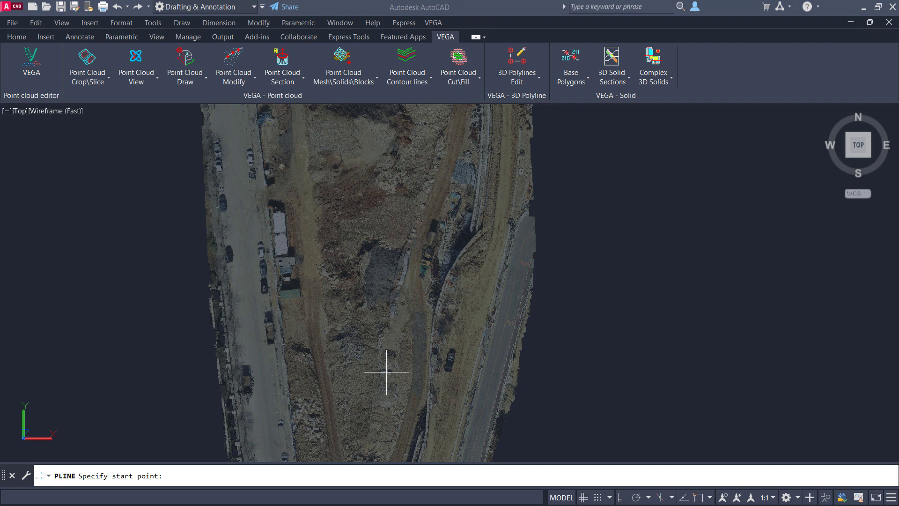
{"action": "left_click", "coordinate": [426, 432]}
{"action": "left_click", "coordinate": [438, 332]}
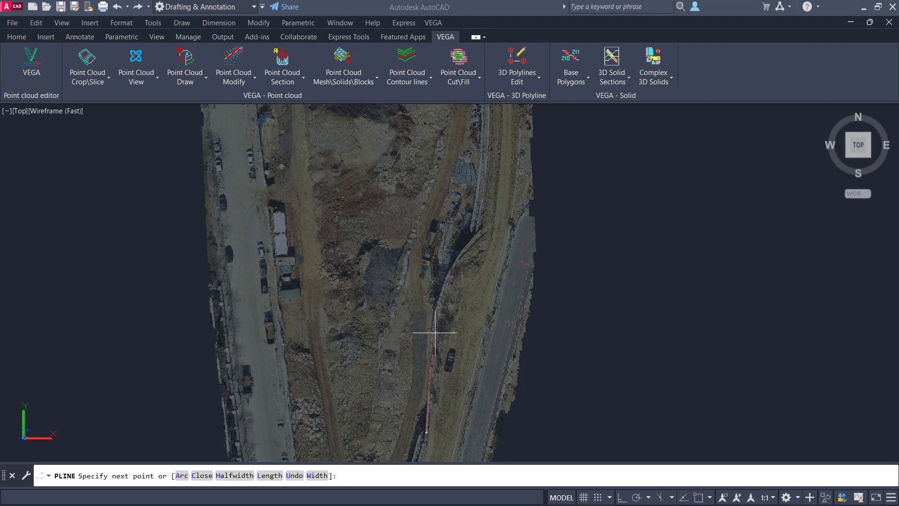
{"action": "left_click", "coordinate": [438, 297]}
{"action": "left_click", "coordinate": [448, 274]}
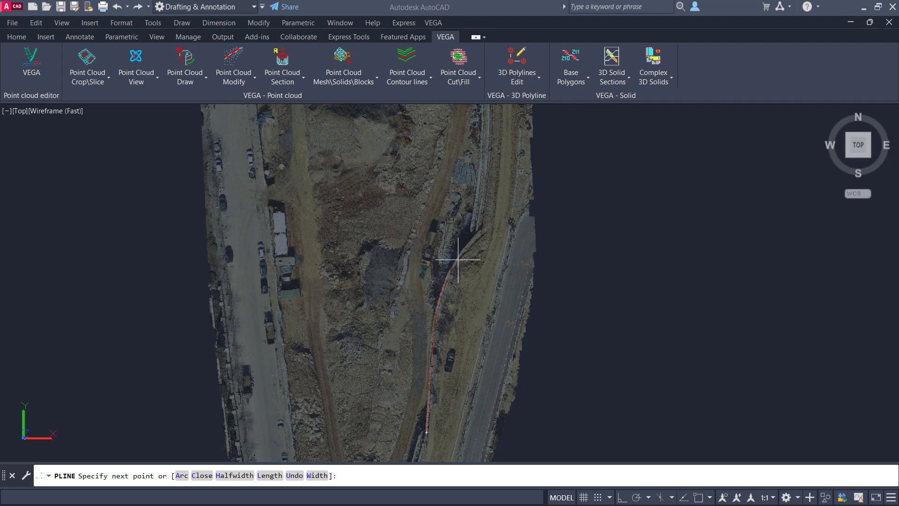
{"action": "left_click", "coordinate": [477, 235]}
{"action": "key", "text": "Return"}
- Select the point cloud and set its transparency to 0
{"action": "left_click", "coordinate": [498, 287]}
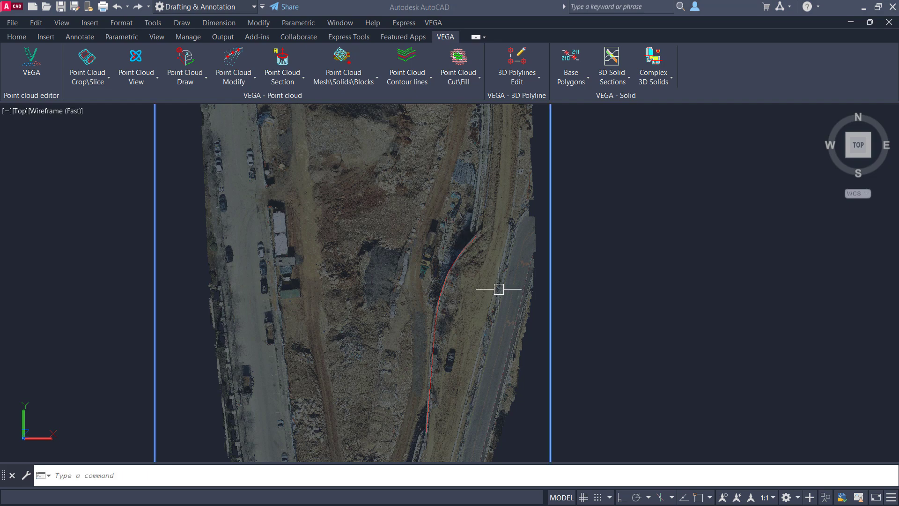
{"action": "left_click_drag", "start_coordinate": [187, 81], "coordinate": [83, 90]}
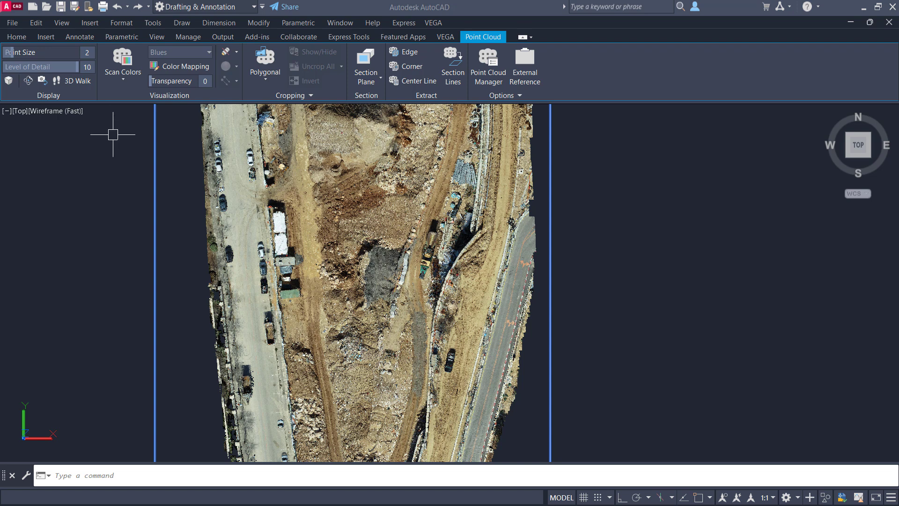
- Crop the point cloud by path along the retaining-wall polyline, erasing path polylines, with separate layers and a buffer width of about 8.31
{"action": "key", "text": "Escape"}
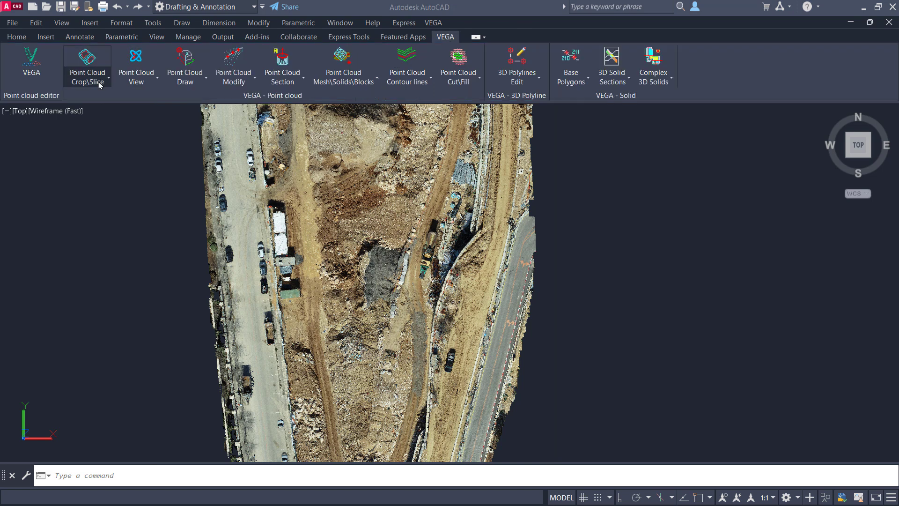
{"action": "left_click", "coordinate": [99, 85]}
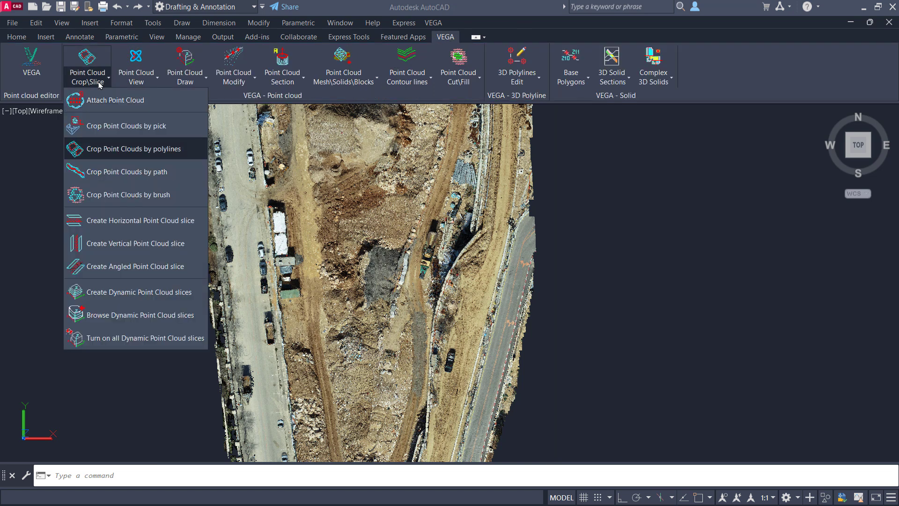
{"action": "left_click", "coordinate": [128, 171]}
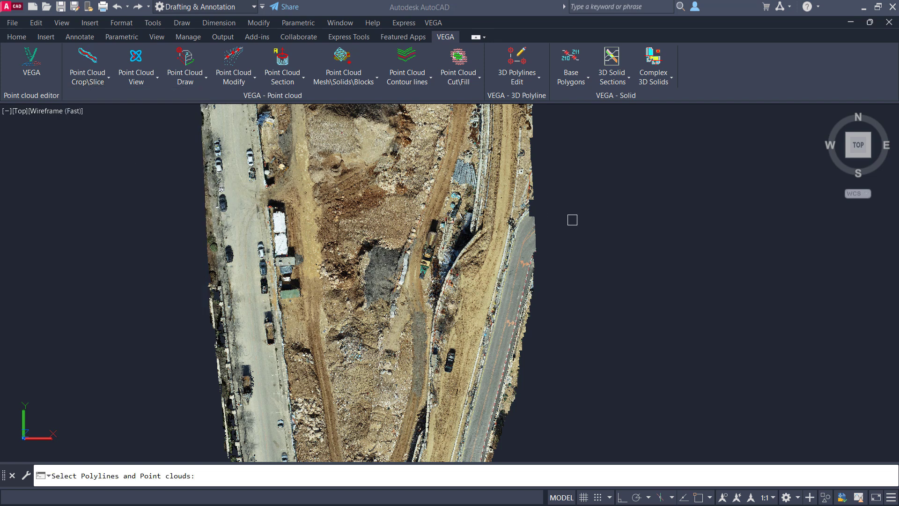
{"action": "left_click", "coordinate": [643, 212]}
{"action": "left_click", "coordinate": [356, 388]}
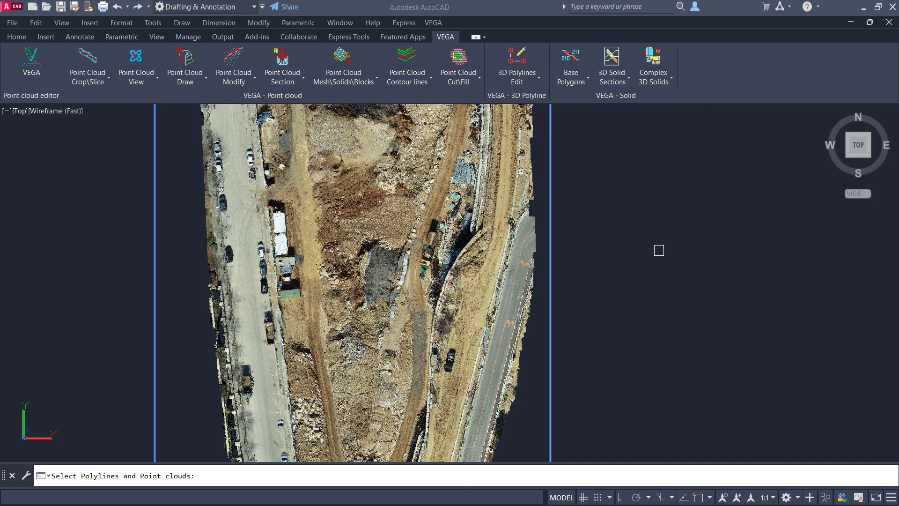
{"action": "key", "text": "Return"}
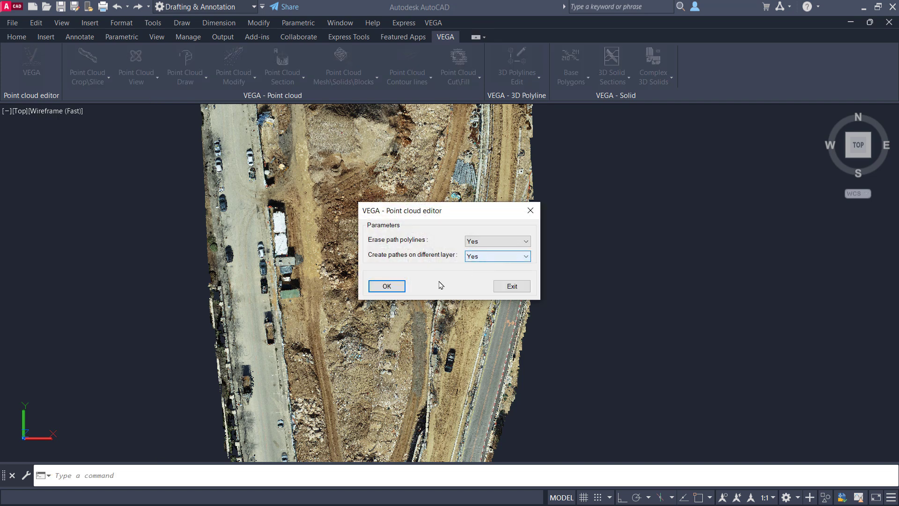
{"action": "left_click", "coordinate": [387, 286]}
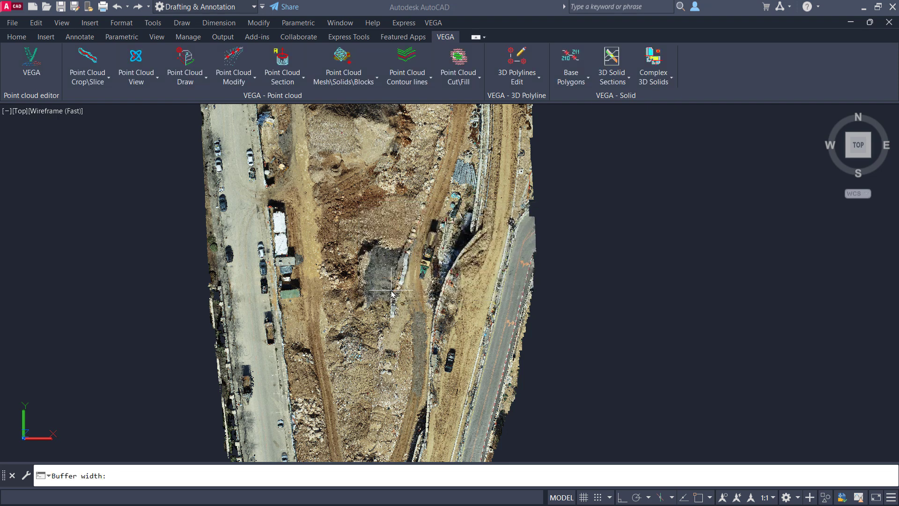
{"action": "left_click", "coordinate": [426, 309]}
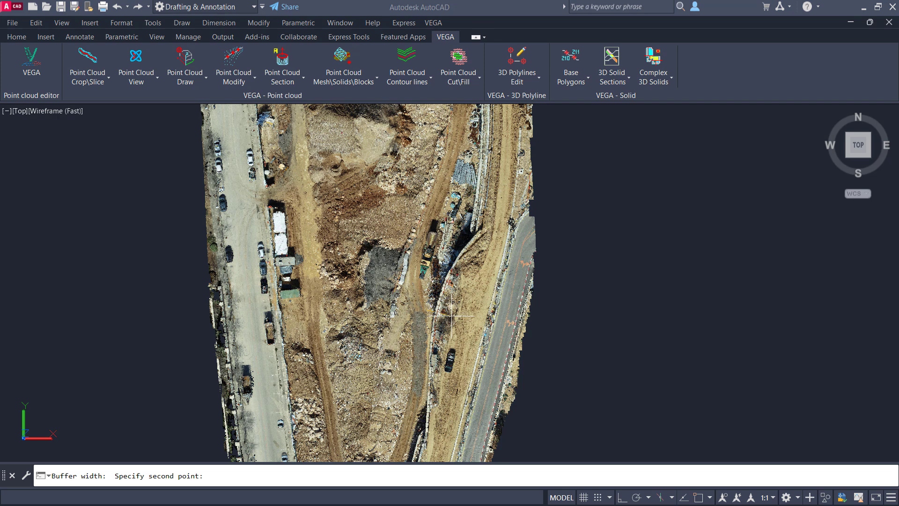
{"action": "left_click", "coordinate": [451, 316]}
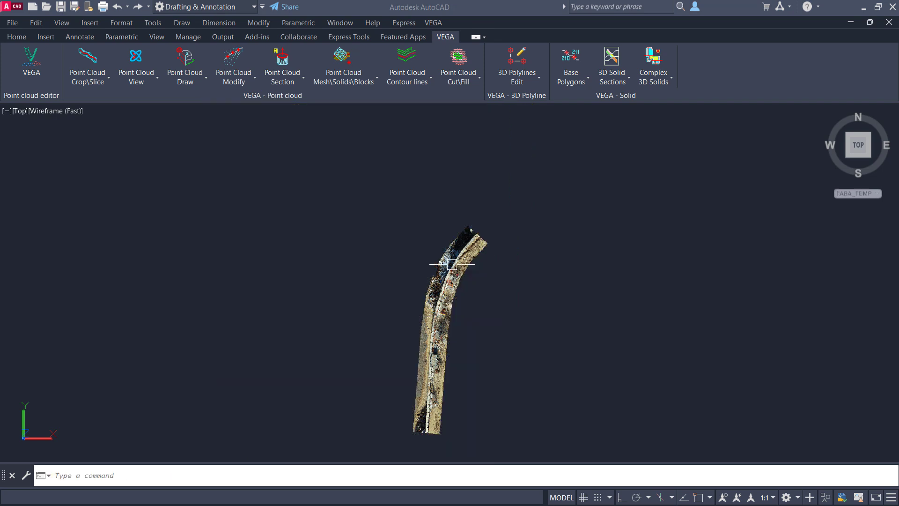
- Examine the cropped retaining wall strip in a 3D view orbited around a point on it
{"action": "left_click", "coordinate": [136, 57]}
{"action": "left_click", "coordinate": [440, 323]}
{"action": "mouse_move", "coordinate": [442, 323]}
{"action": "left_mouse_down"}
{"action": "mouse_move", "coordinate": [487, 321]}
{"action": "mouse_move", "coordinate": [516, 281]}
{"action": "mouse_move", "coordinate": [443, 350]}
{"action": "left_mouse_up"}
{"action": "scroll", "coordinate": [446, 354], "scroll_direction": "up", "scroll_amount": 4}
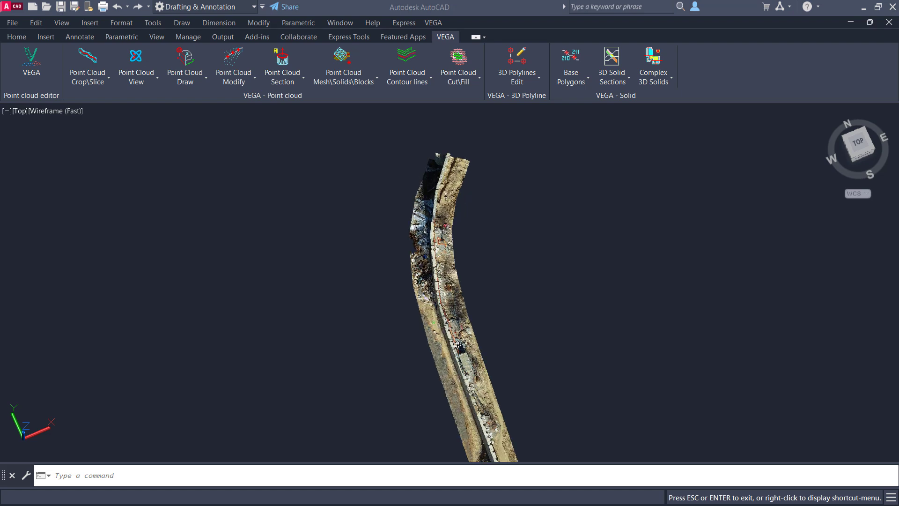
{"action": "left_click_drag", "start_coordinate": [449, 365], "coordinate": [493, 331]}
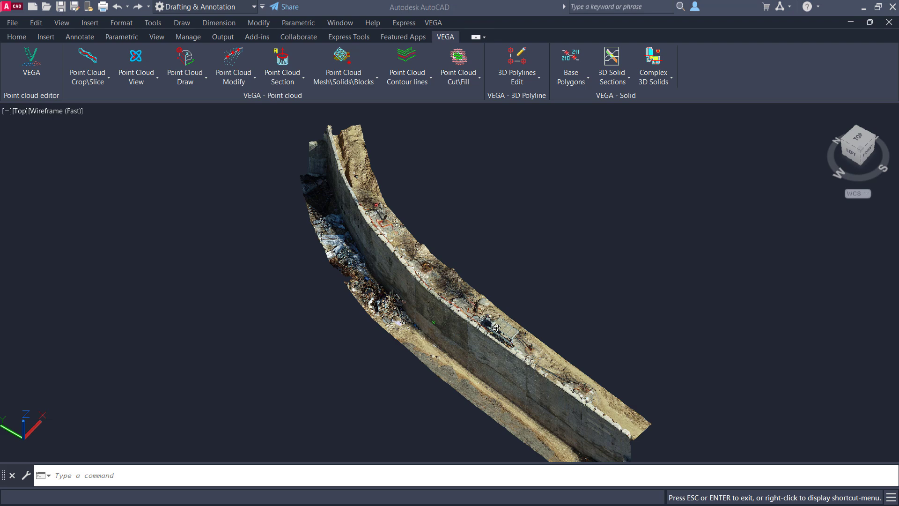
{"action": "key", "text": "Escape"}
- Undo the orbited view and the path crop
{"action": "key", "text": "ctrl+z"}
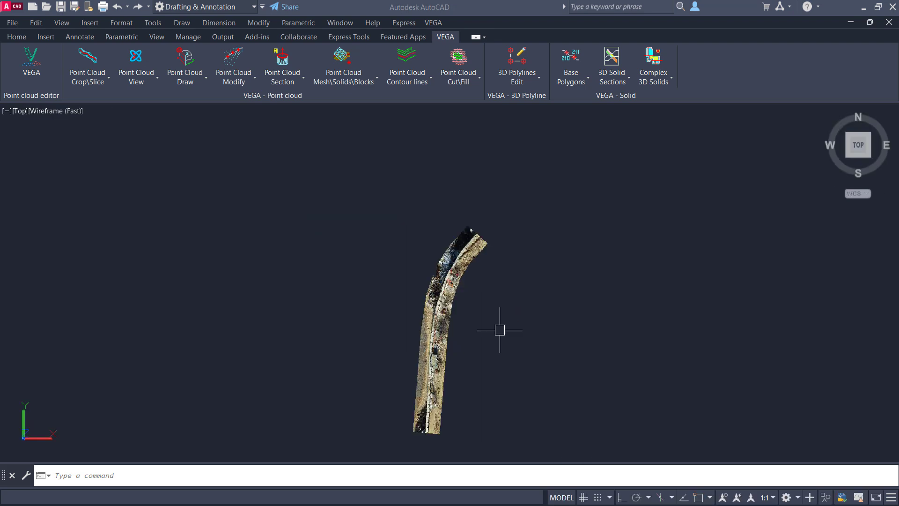
{"action": "key", "text": "ctrl+z"}
{"action": "middle_click_drag", "start_coordinate": [494, 286], "coordinate": [494, 289]}
- Draw a second open polyline northward along the wall beyond the curved wall's northern bend
{"action": "type", "text": "pl"}
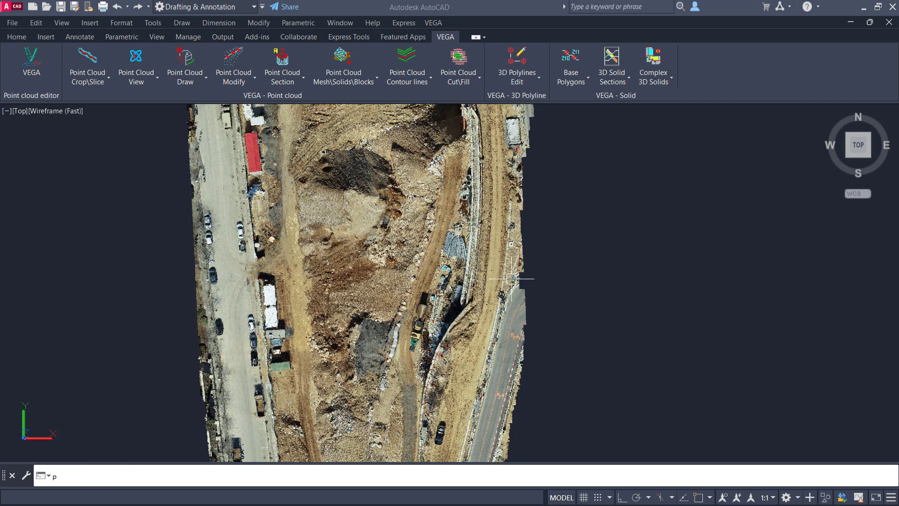
{"action": "key", "text": "Return"}
{"action": "left_click", "coordinate": [461, 297]}
{"action": "left_click", "coordinate": [472, 230]}
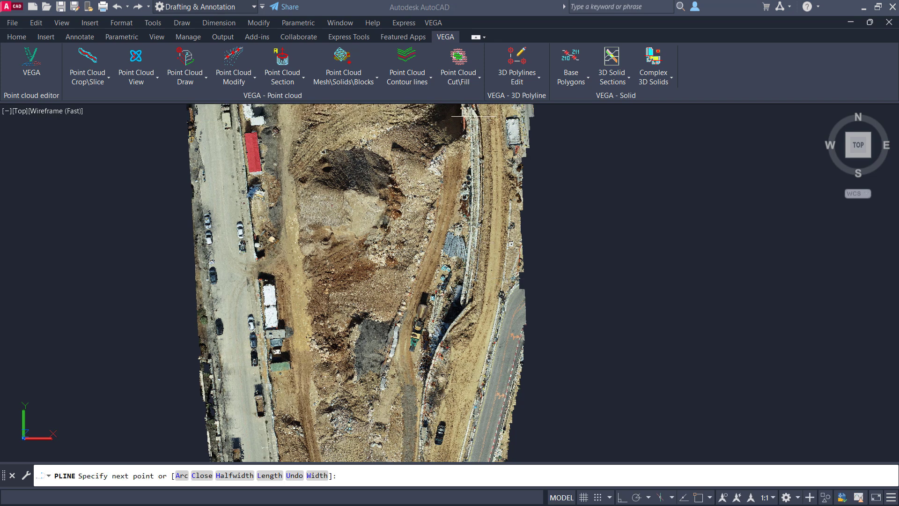
{"action": "key", "text": "Return"}
- Crop the point cloud by path along both wall polylines, accepting the crop options and the 8.31 buffer width
{"action": "left_click", "coordinate": [105, 82]}
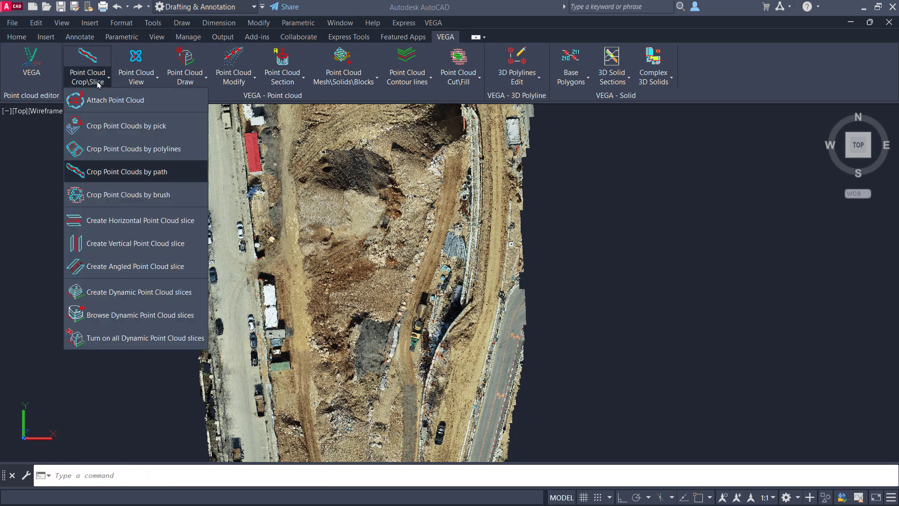
{"action": "left_click", "coordinate": [99, 171]}
{"action": "left_click", "coordinate": [627, 141]}
{"action": "left_click", "coordinate": [426, 357]}
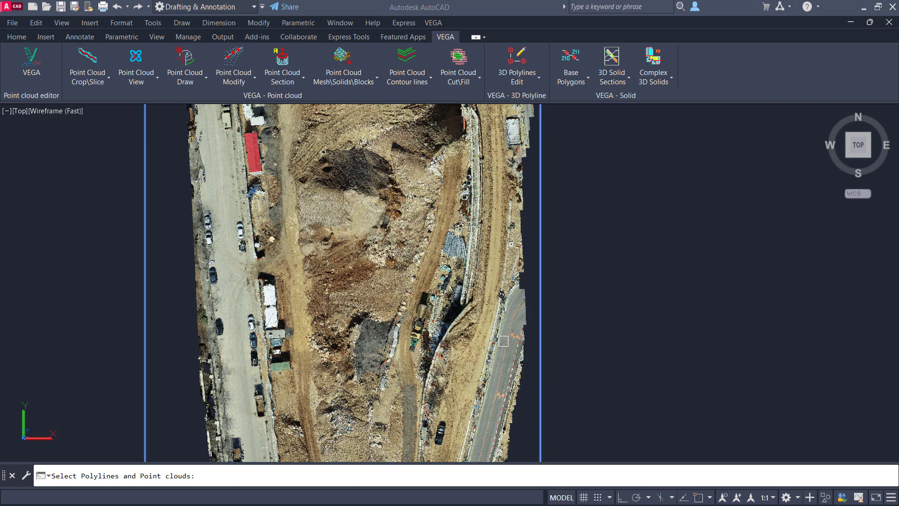
{"action": "key", "text": "Return"}
{"action": "left_click", "coordinate": [401, 287]}
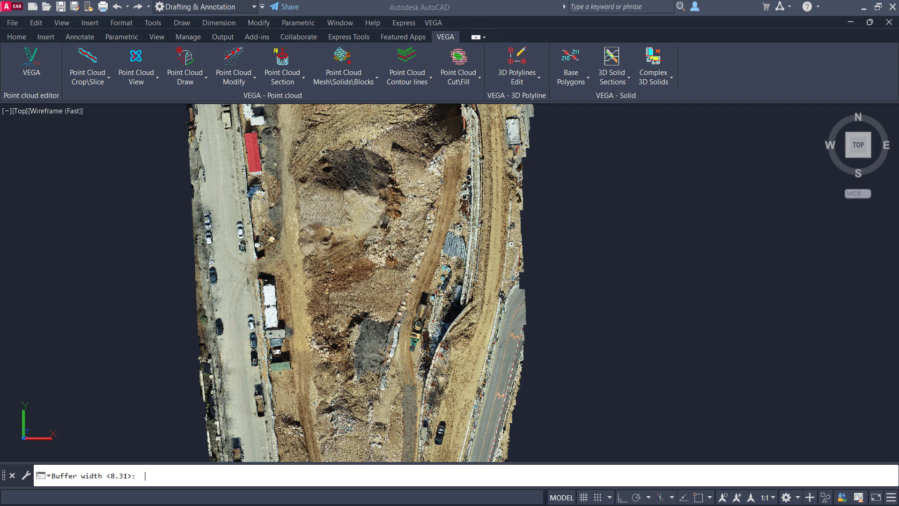
{"action": "key", "text": "Return"}
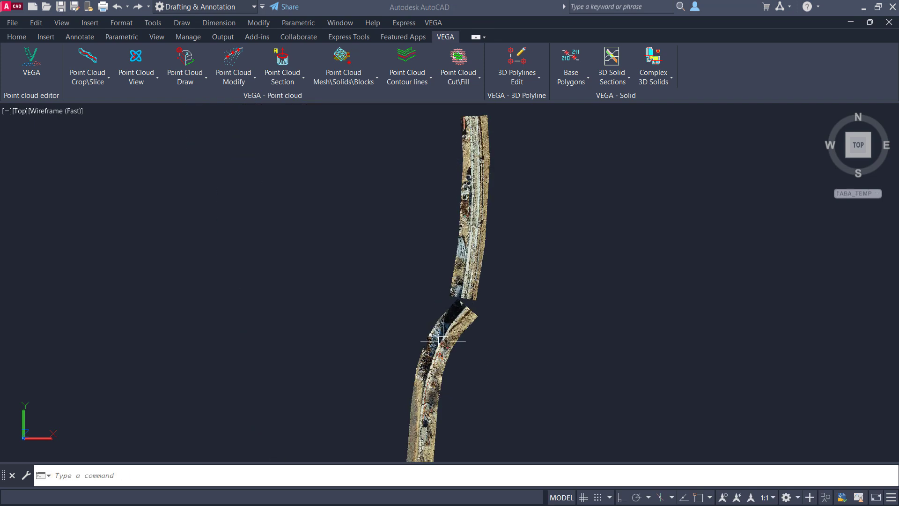
{"action": "middle_click_drag", "start_coordinate": [443, 342], "coordinate": [546, 274], "text": "shift"}
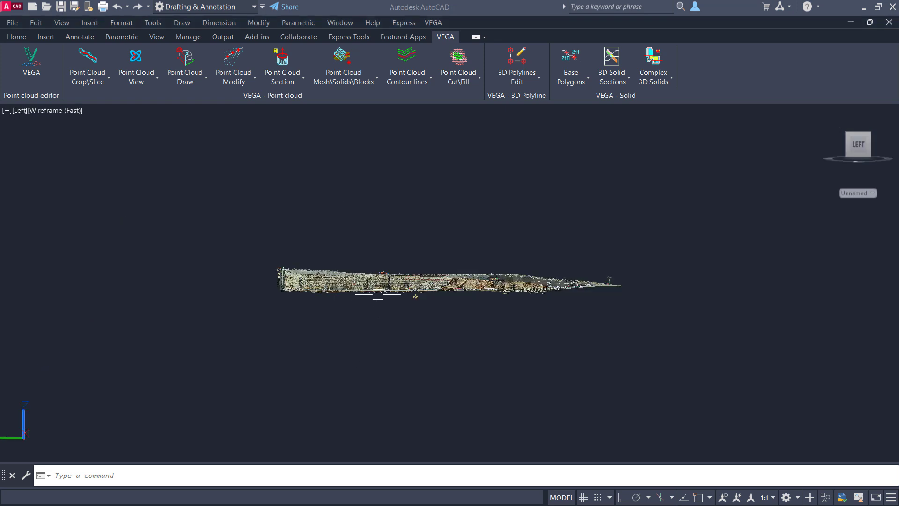
- Align the UCS with the current left view of the piled excavation wall
{"action": "scroll", "coordinate": [377, 299], "scroll_direction": "up", "scroll_amount": 3}
{"action": "scroll", "coordinate": [387, 290], "scroll_direction": "up", "scroll_amount": 7}
{"action": "mouse_move", "coordinate": [374, 265]}
{"action": "middle_mouse_down"}
{"action": "mouse_move", "coordinate": [375, 281]}
{"action": "mouse_move", "coordinate": [418, 327]}
{"action": "mouse_move", "coordinate": [487, 311]}
{"action": "mouse_move", "coordinate": [557, 317]}
{"action": "middle_mouse_up"}
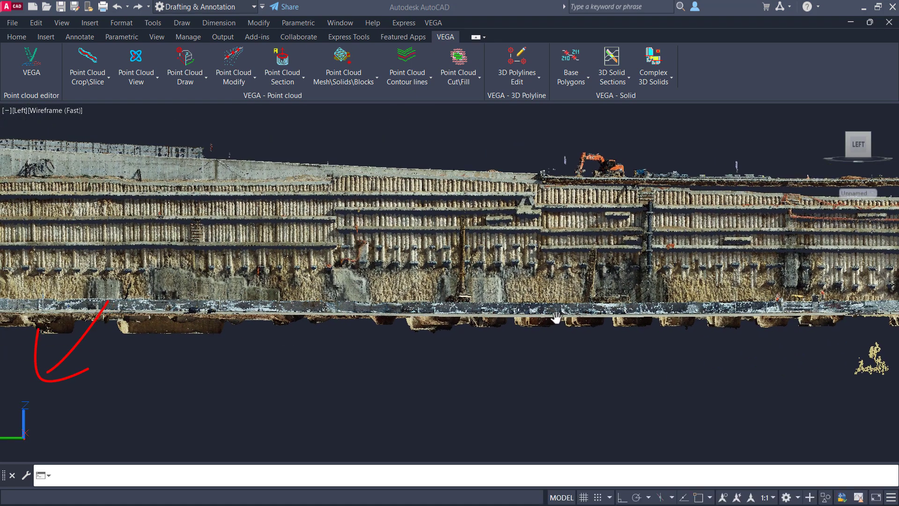
{"action": "scroll", "coordinate": [313, 398], "scroll_direction": "up", "scroll_amount": 1}
{"action": "scroll", "coordinate": [117, 407], "scroll_direction": "down", "scroll_amount": 5}
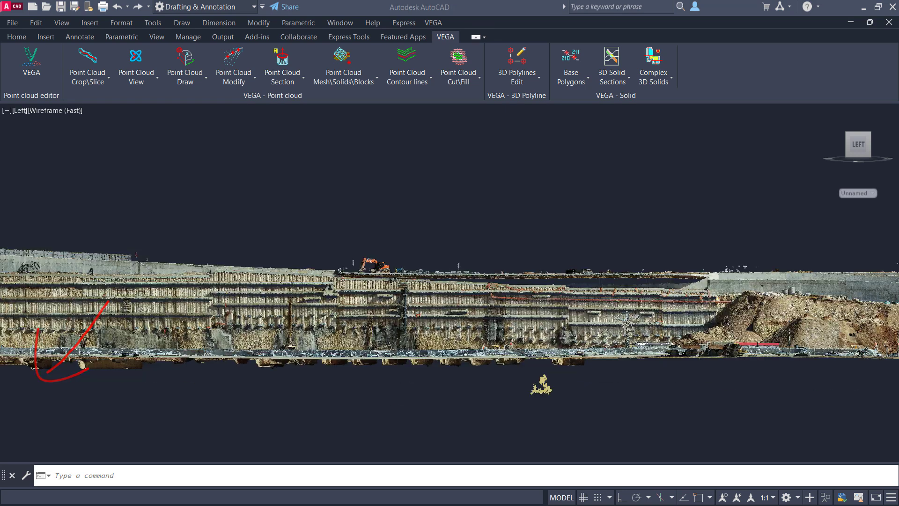
{"action": "middle_click_drag", "start_coordinate": [156, 368], "coordinate": [268, 334]}
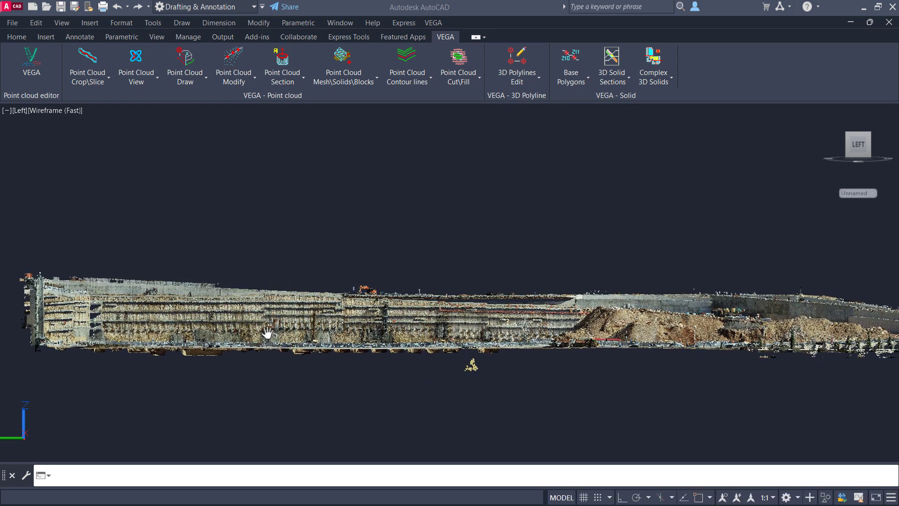
{"action": "left_click", "coordinate": [110, 473]}
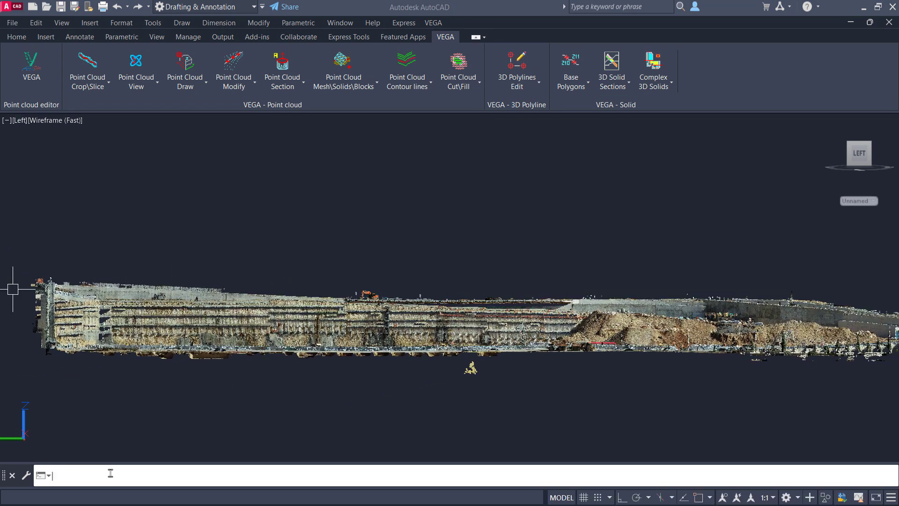
{"action": "type", "text": "ucs"}
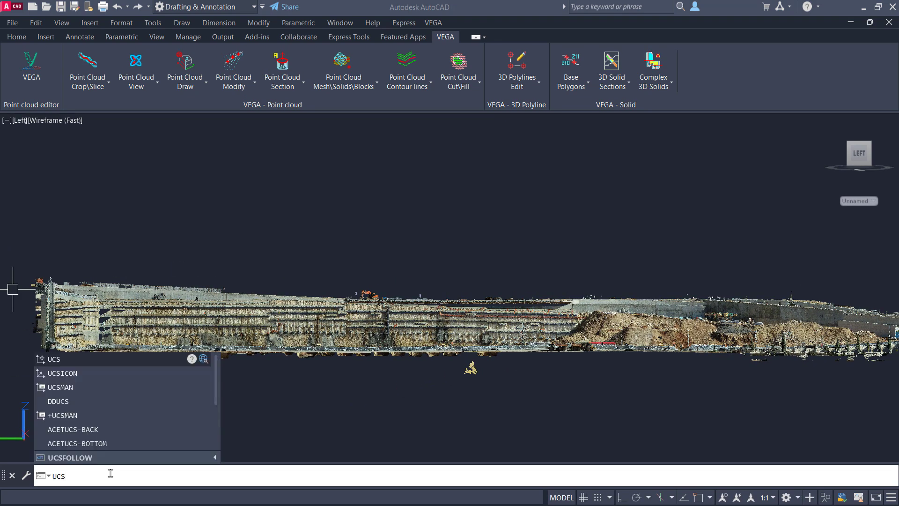
{"action": "key", "text": "Return"}
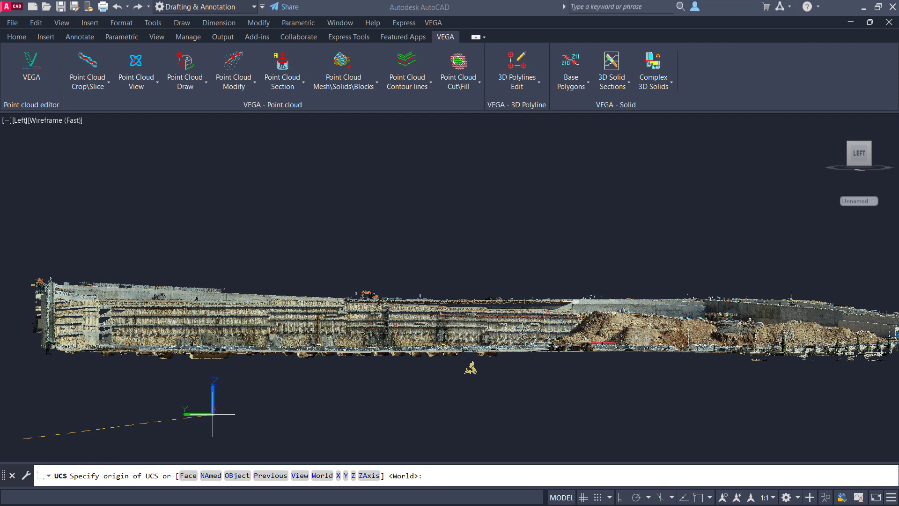
{"action": "key", "text": "Return"}
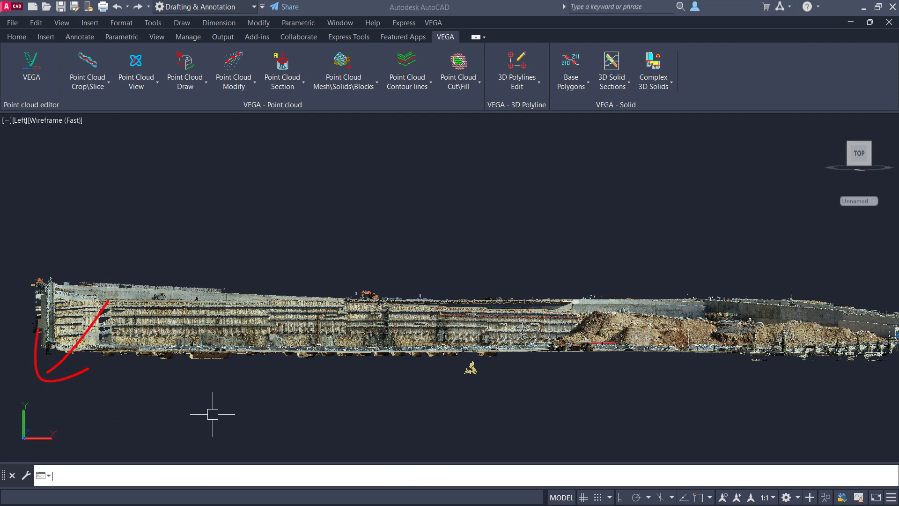
- Draw a stepped polyline around the upper strip between two horizontal beams on the piled wall
{"action": "scroll", "coordinate": [39, 333], "scroll_direction": "up", "scroll_amount": 2}
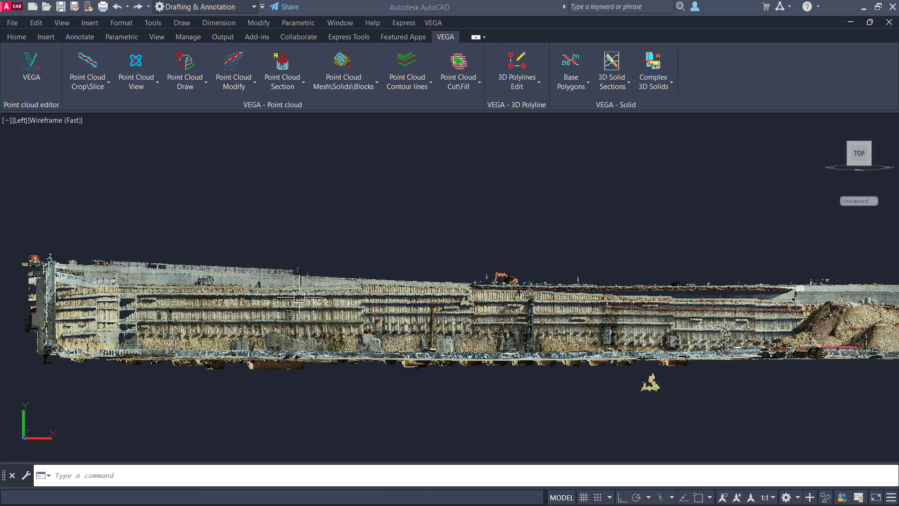
{"action": "scroll", "coordinate": [264, 319], "scroll_direction": "up", "scroll_amount": 2}
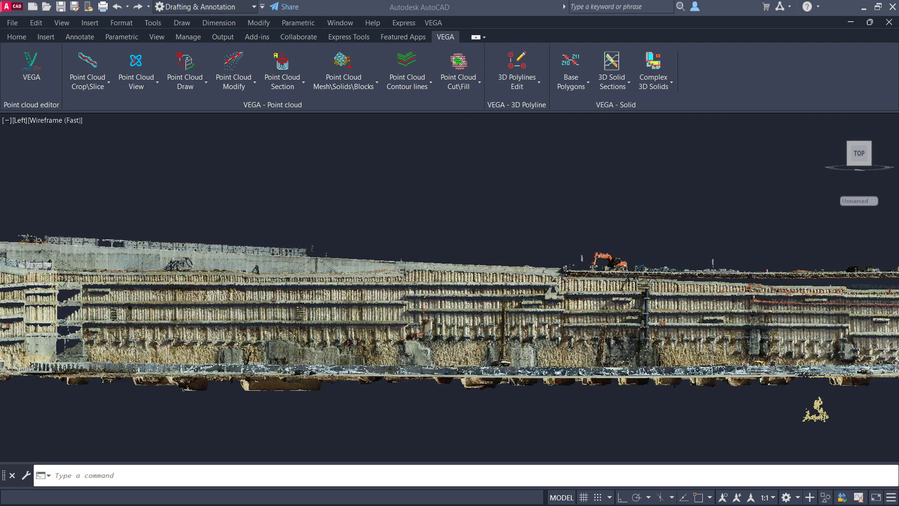
{"action": "middle_click_drag", "start_coordinate": [267, 304], "coordinate": [362, 309]}
{"action": "scroll", "coordinate": [323, 307], "scroll_direction": "up", "scroll_amount": 2}
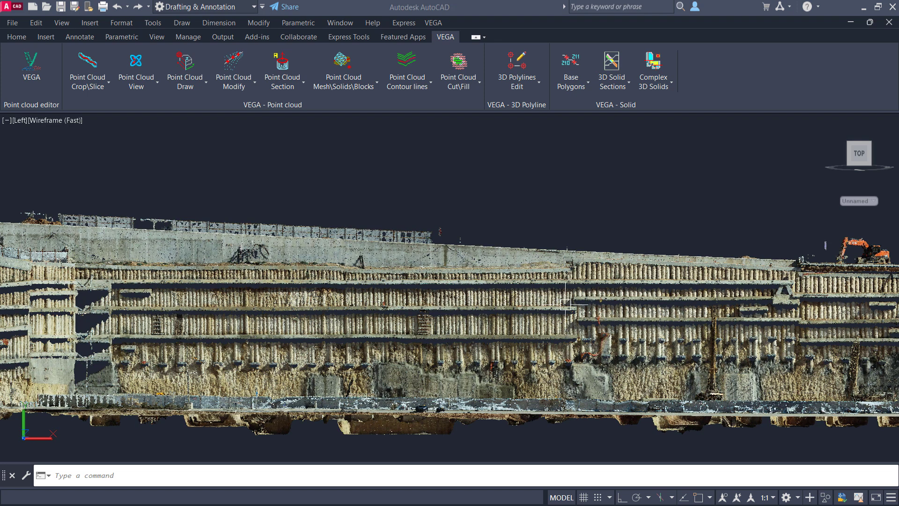
{"action": "type", "text": "pl"}
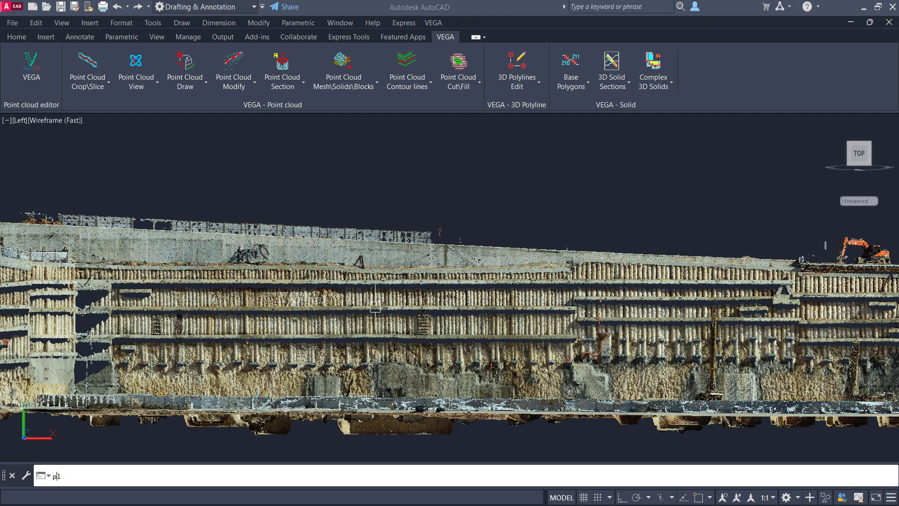
{"action": "key", "text": "Return"}
{"action": "left_click", "coordinate": [99, 308]}
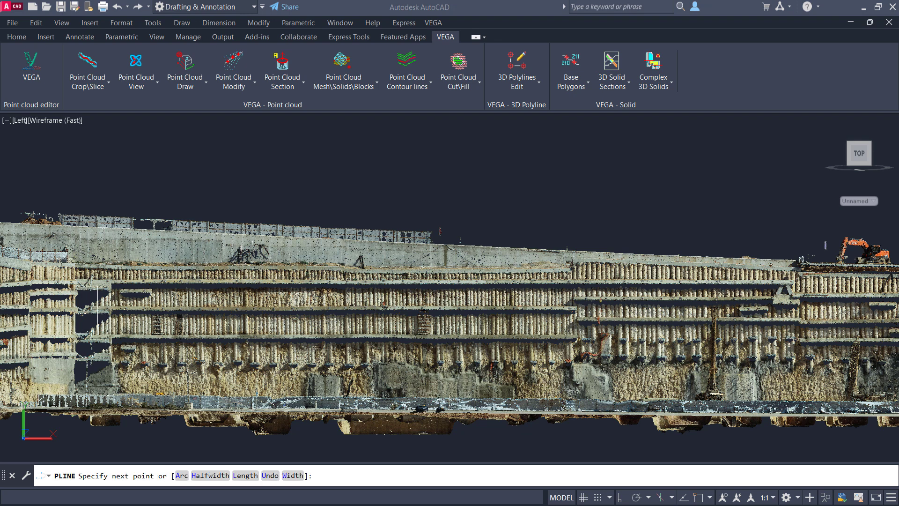
{"action": "left_click", "coordinate": [419, 307]}
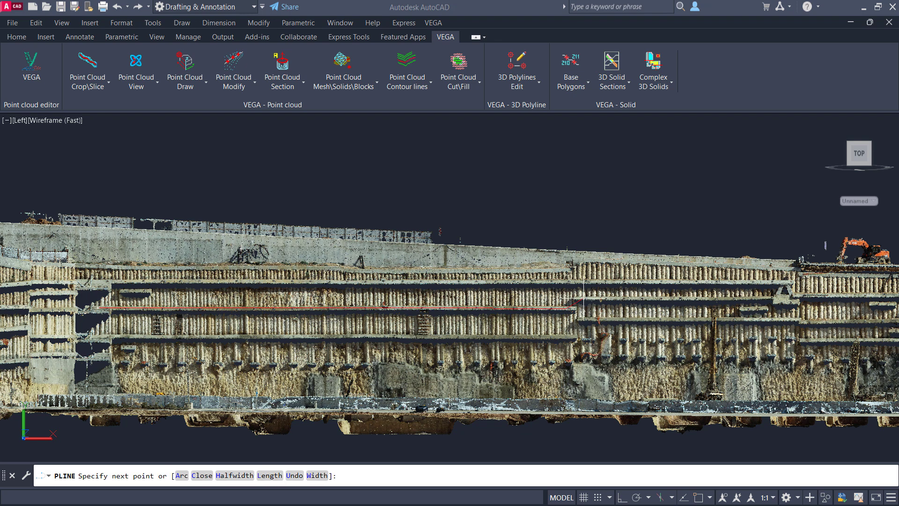
{"action": "left_click", "coordinate": [578, 299]}
{"action": "left_click", "coordinate": [783, 284]}
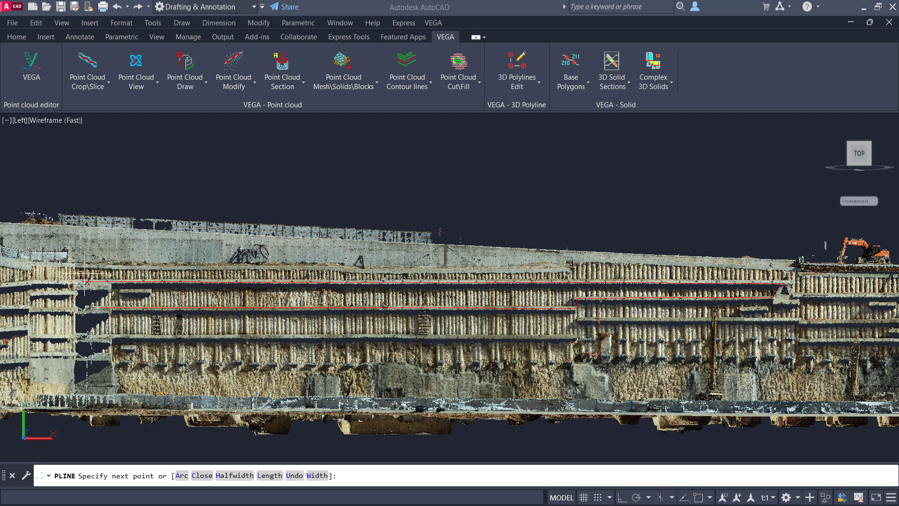
{"action": "left_click", "coordinate": [84, 279]}
{"action": "key", "text": "Return"}
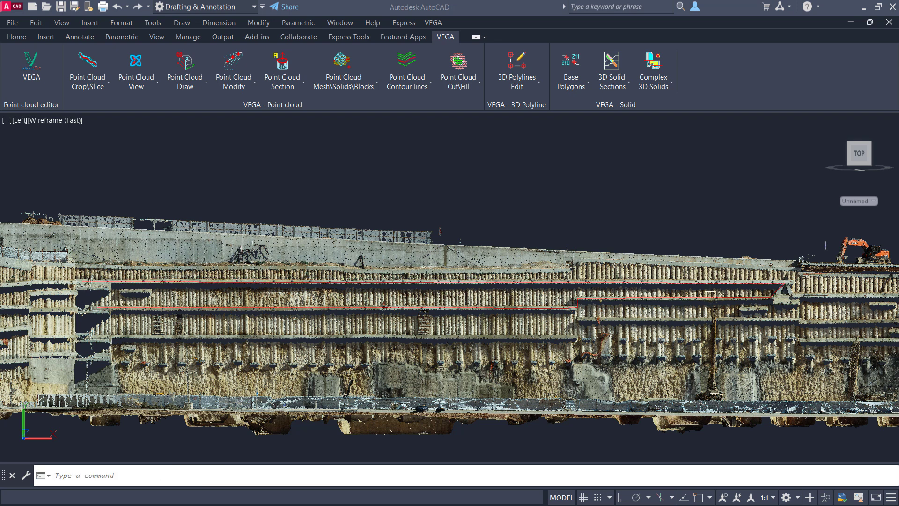
- Draw a closed eight-point polyline around the lower pile area beneath the stepped polyline's eastern end, enclosing the vertical pole
{"action": "type", "text": "pl"}
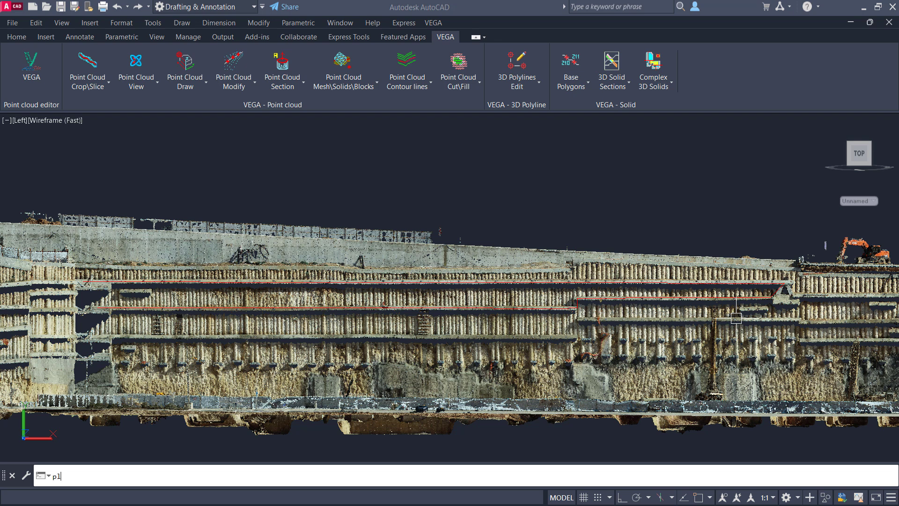
{"action": "key", "text": "Return"}
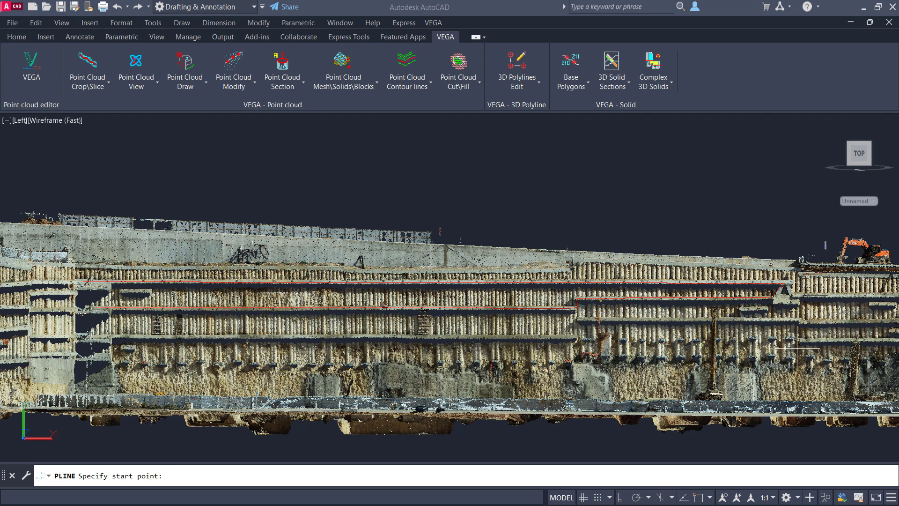
{"action": "left_click", "coordinate": [666, 331]}
{"action": "left_click", "coordinate": [741, 328]}
{"action": "left_click", "coordinate": [779, 347]}
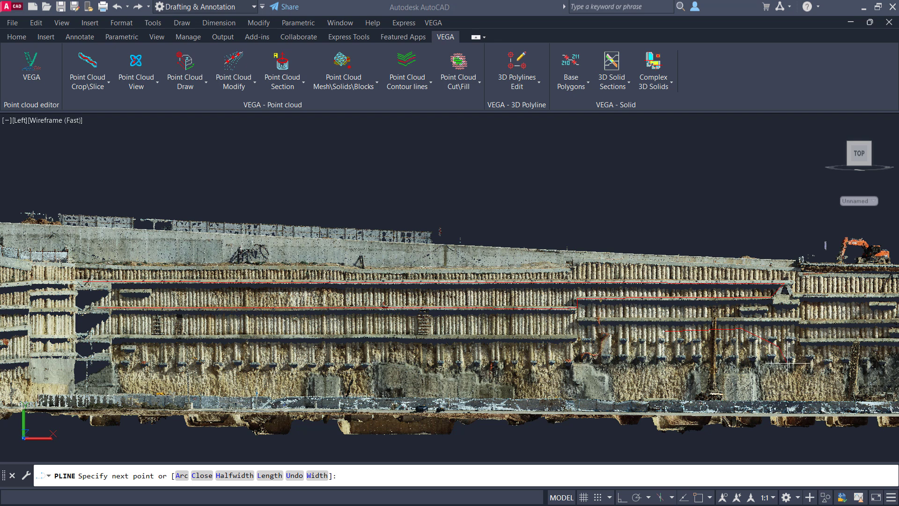
{"action": "left_click", "coordinate": [791, 379]}
{"action": "left_click", "coordinate": [749, 390]}
{"action": "left_click", "coordinate": [687, 388]}
{"action": "left_click", "coordinate": [652, 376]}
{"action": "left_click", "coordinate": [646, 351]}
{"action": "type", "text": "c"}
{"action": "key", "text": "Return"}
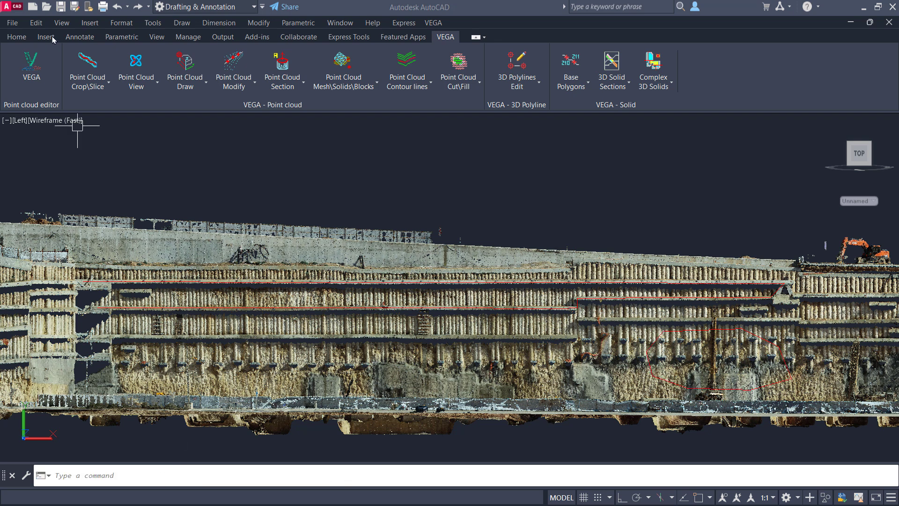
- Crop the point cloud by path along both wall polylines, accepting the crop options and using a buffer width of 1.5
{"action": "left_click", "coordinate": [92, 65]}
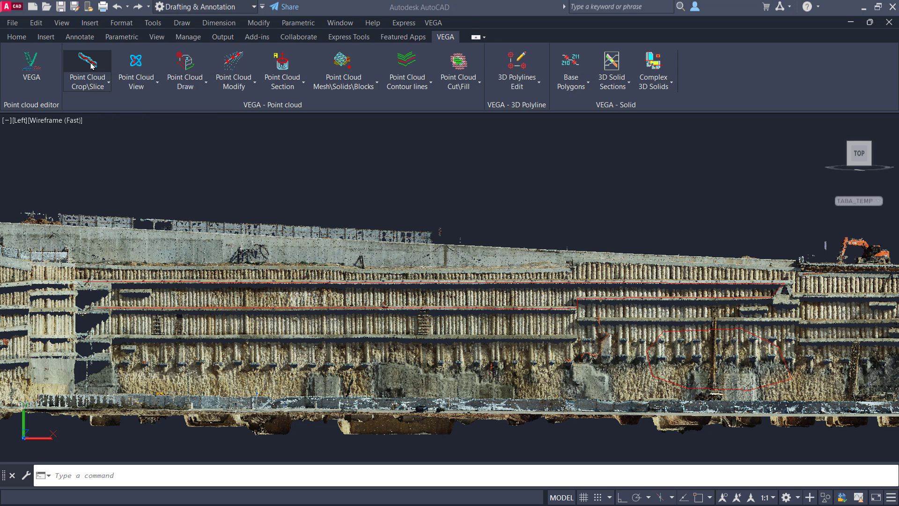
{"action": "left_click", "coordinate": [755, 182]}
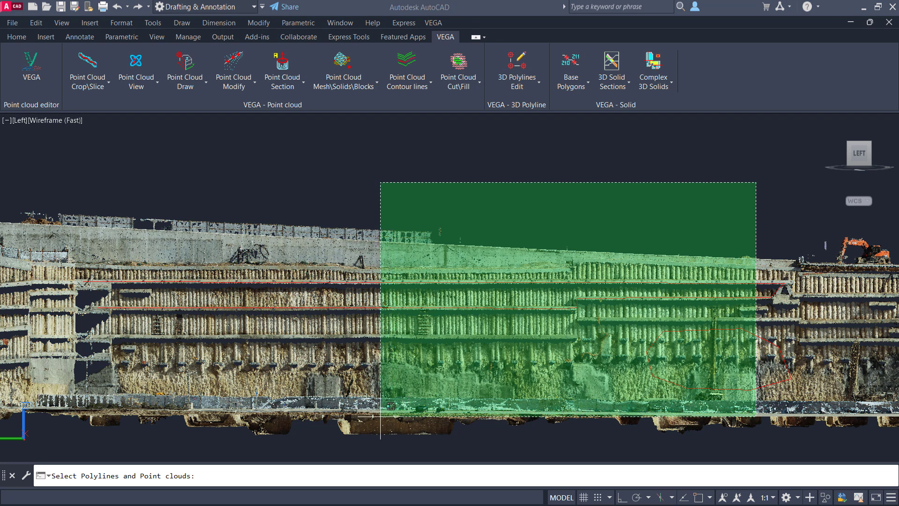
{"action": "left_click", "coordinate": [371, 420]}
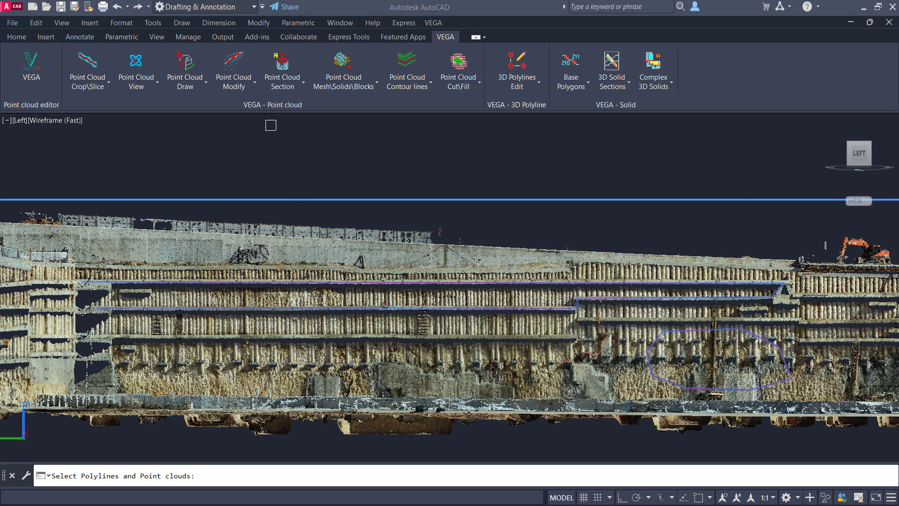
{"action": "key", "text": "Return"}
{"action": "left_click", "coordinate": [385, 284]}
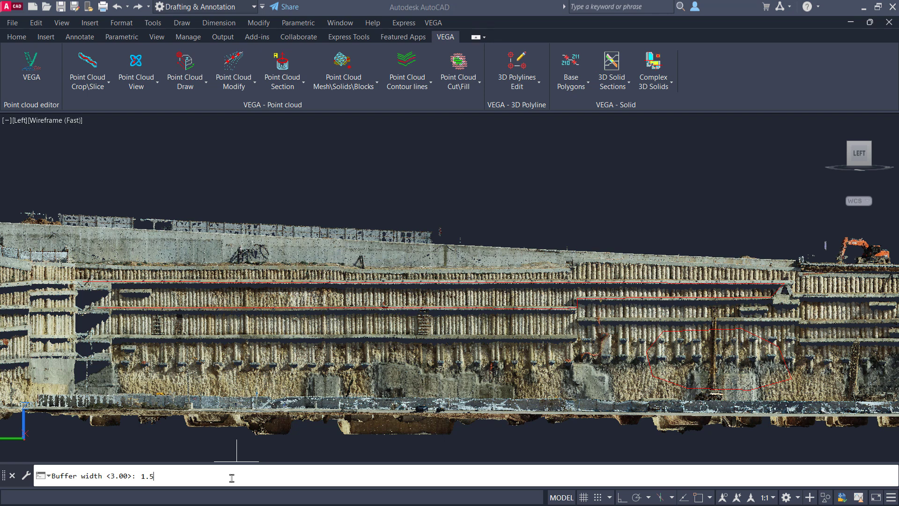
{"action": "key", "text": "Return"}
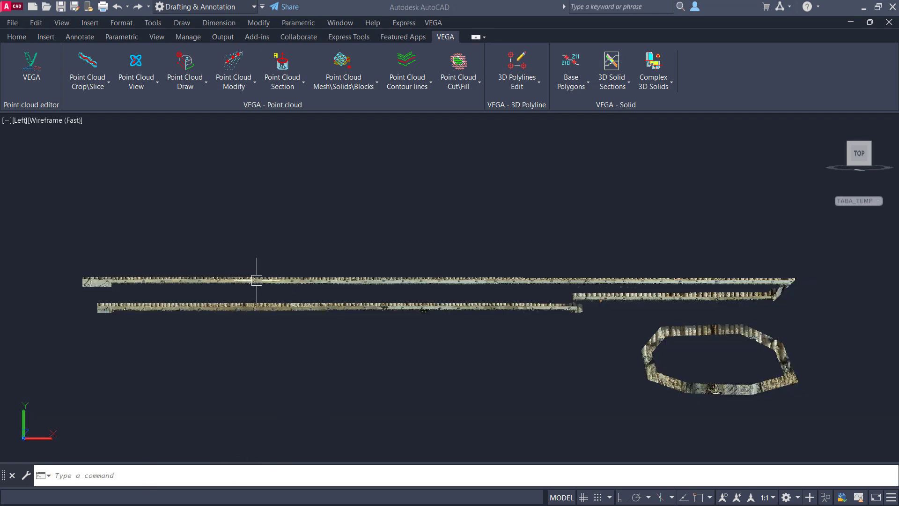
{"action": "middle_click_drag", "start_coordinate": [249, 291], "coordinate": [459, 310], "text": "shift"}
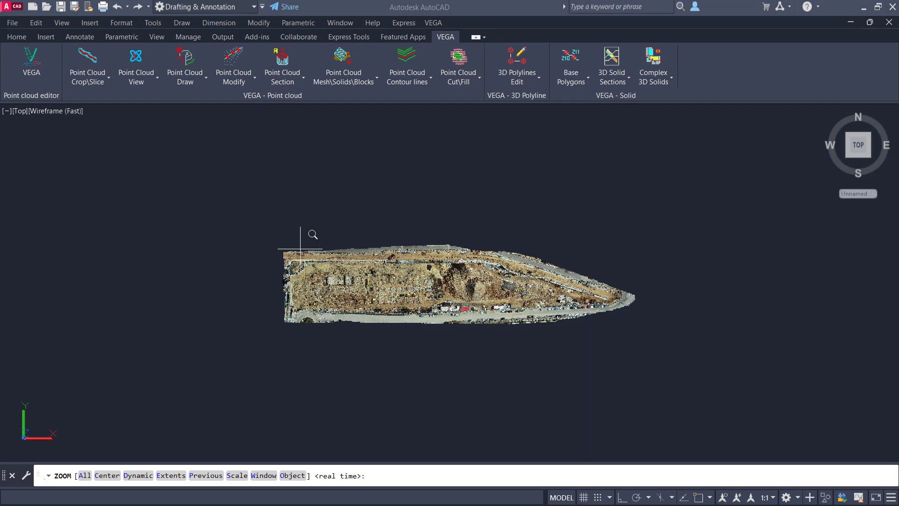
- Set the transparency of the full site point cloud to 71
{"action": "left_click", "coordinate": [297, 248]}
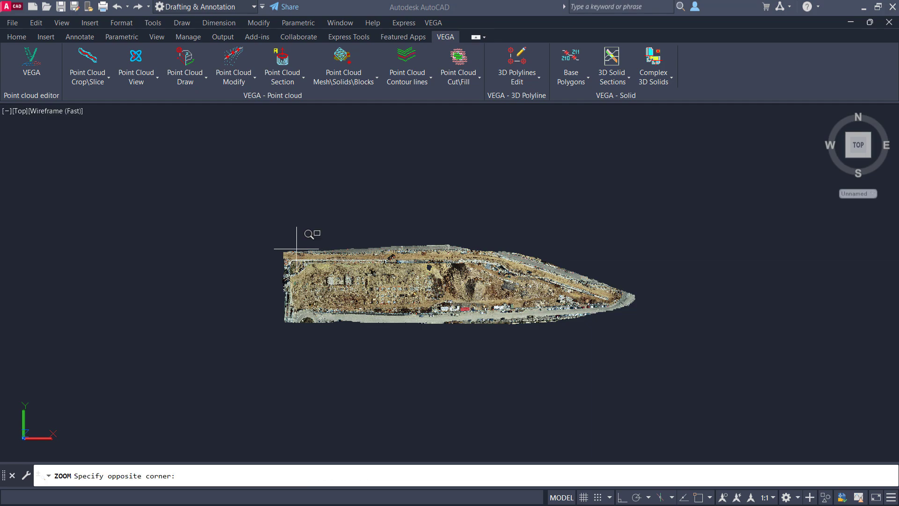
{"action": "left_click", "coordinate": [609, 311]}
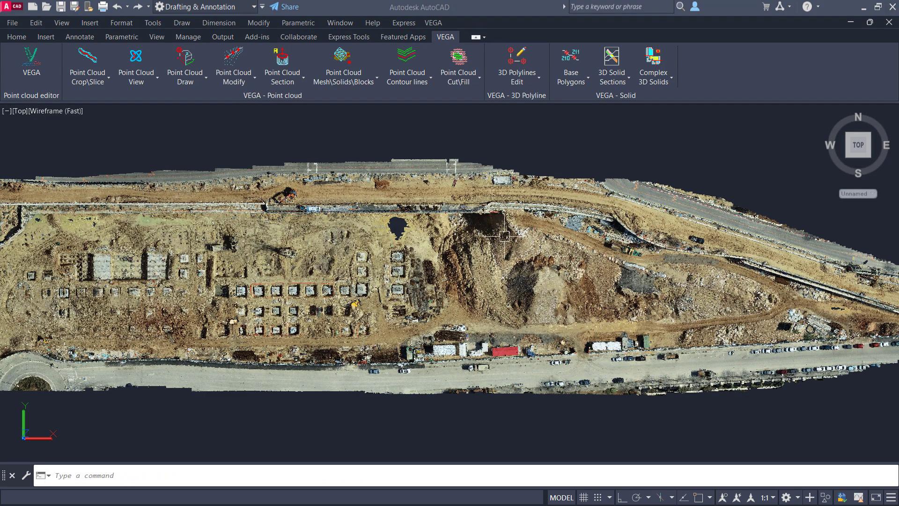
{"action": "left_click", "coordinate": [426, 244]}
{"action": "left_click_drag", "start_coordinate": [154, 81], "coordinate": [207, 83]}
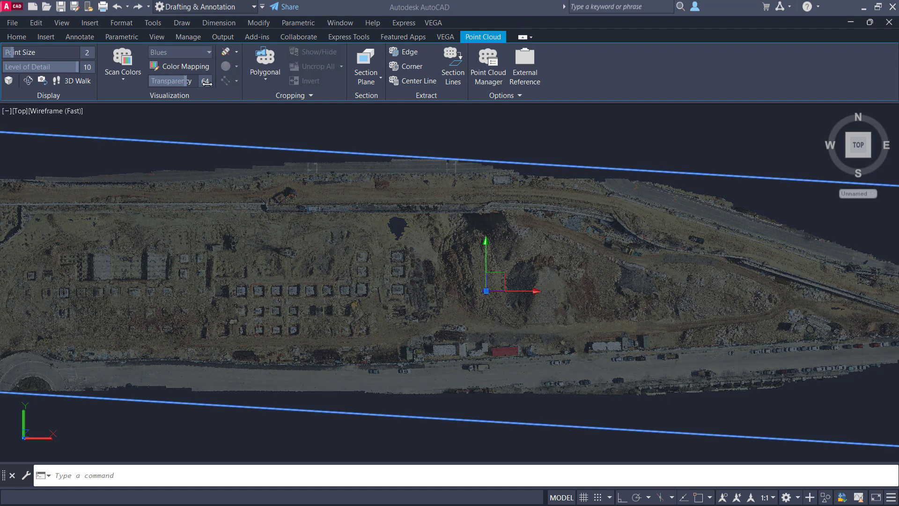
{"action": "key", "text": "Escape"}
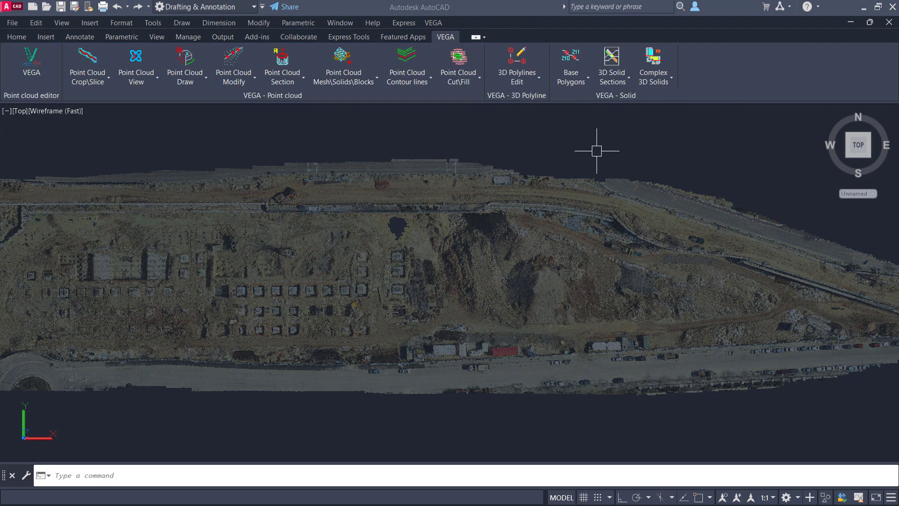
- Create a large single-line text reading VEGA across the middle of the excavation site, with 0 rotation
{"action": "type", "text": "d"}
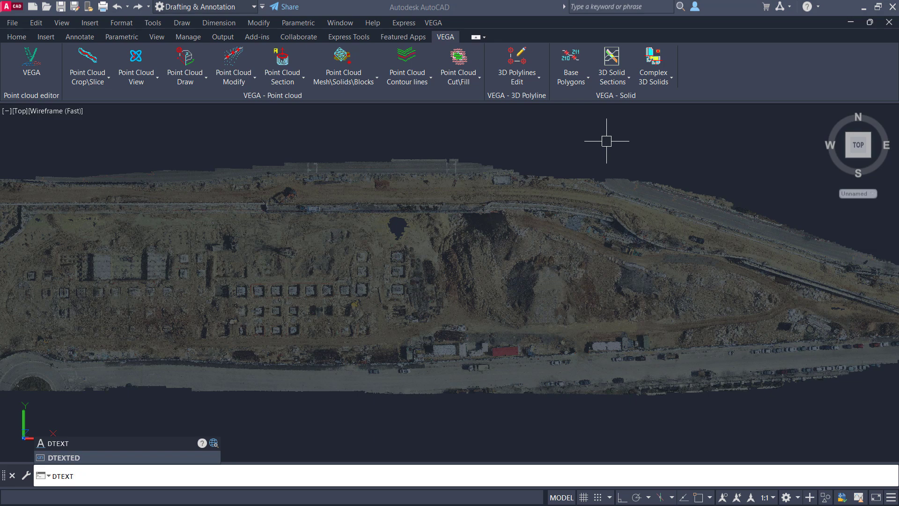
{"action": "key", "text": "Return"}
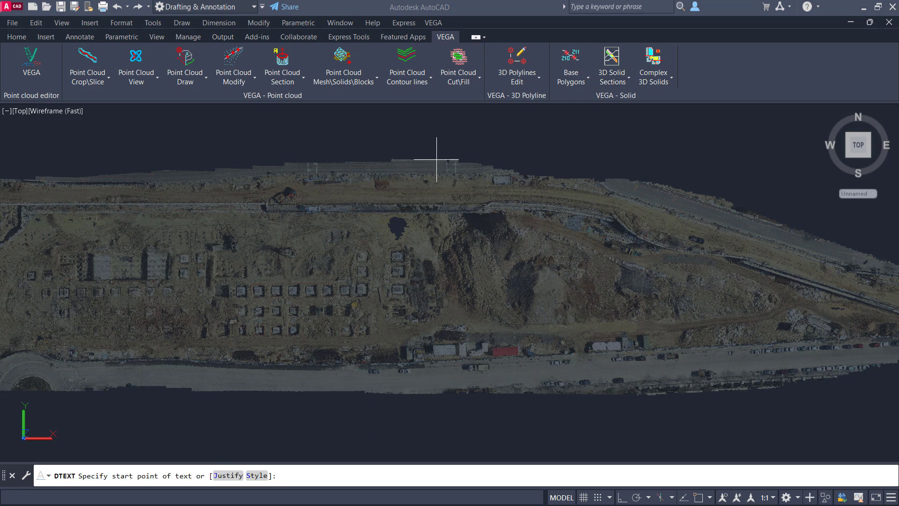
{"action": "left_click", "coordinate": [229, 327]}
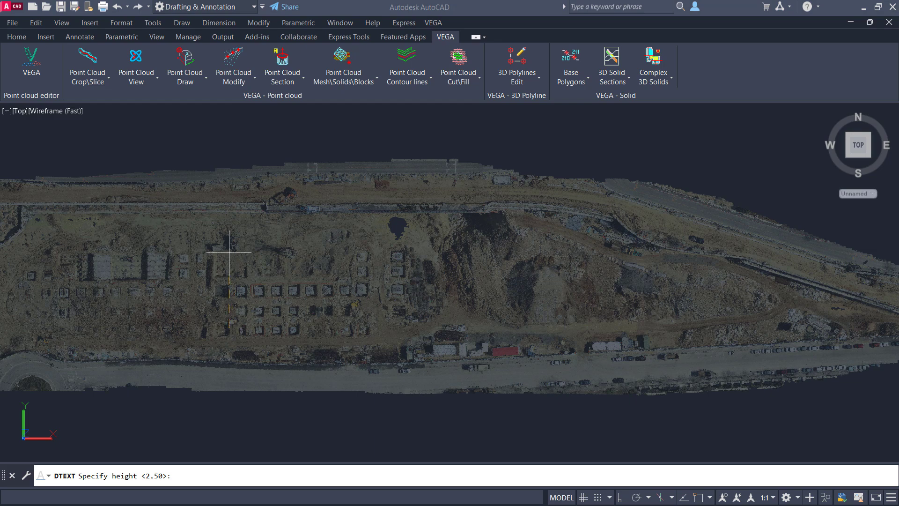
{"action": "left_click", "coordinate": [230, 213]}
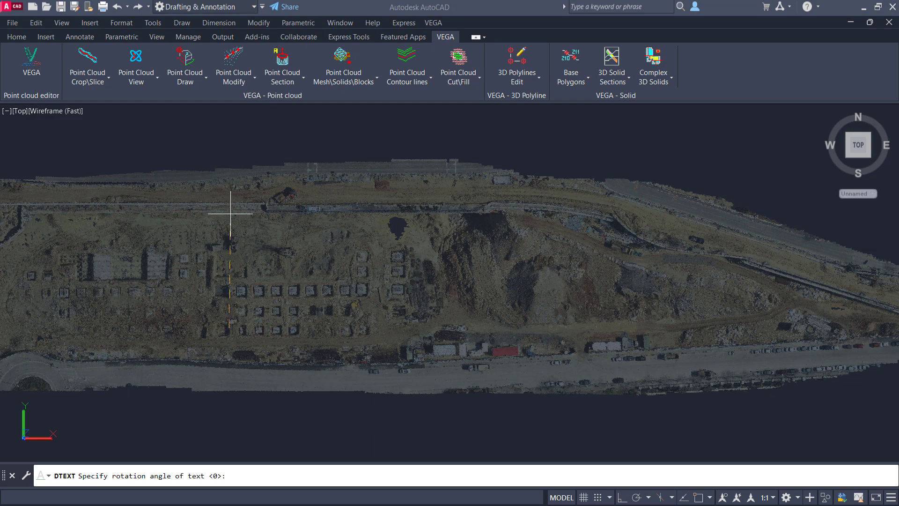
{"action": "type", "text": "0"}
{"action": "key", "text": "Return"}
{"action": "type", "text": "V"}
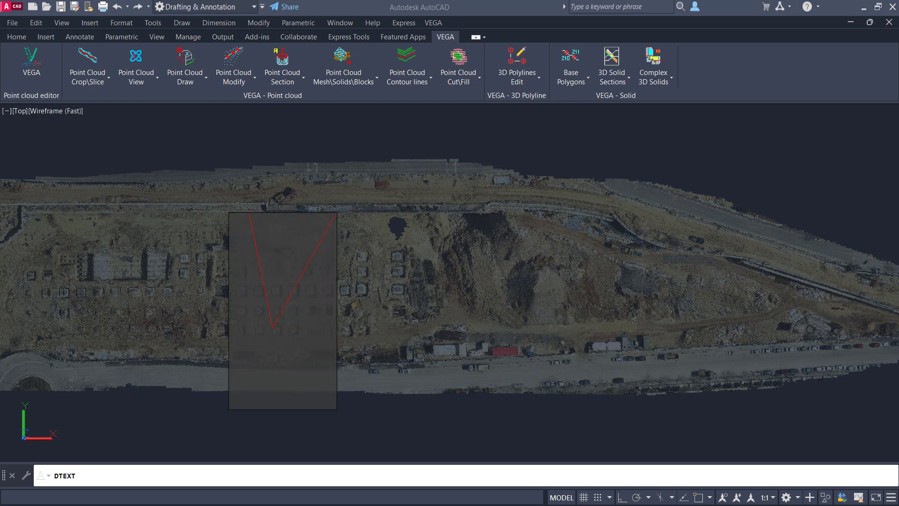
{"action": "type", "text": "EGA"}
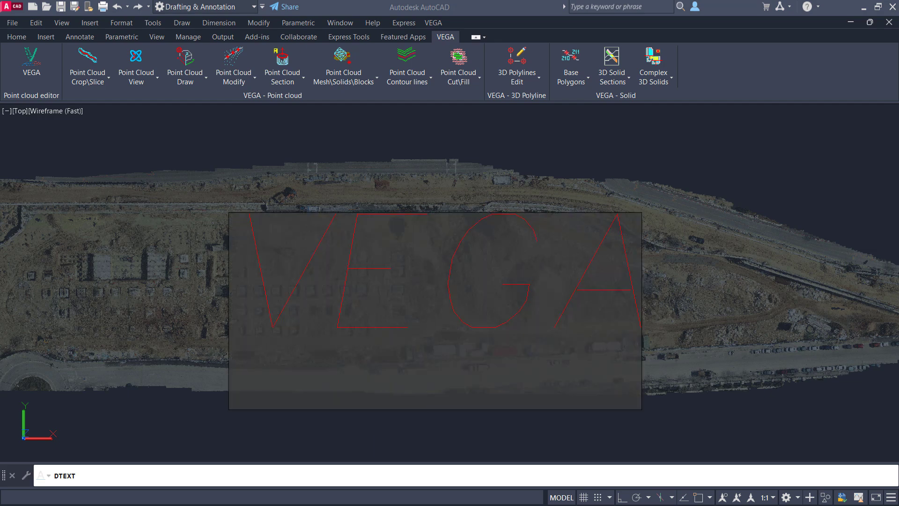
{"action": "key", "text": "Return"}
{"action": "key", "text": "Return"}
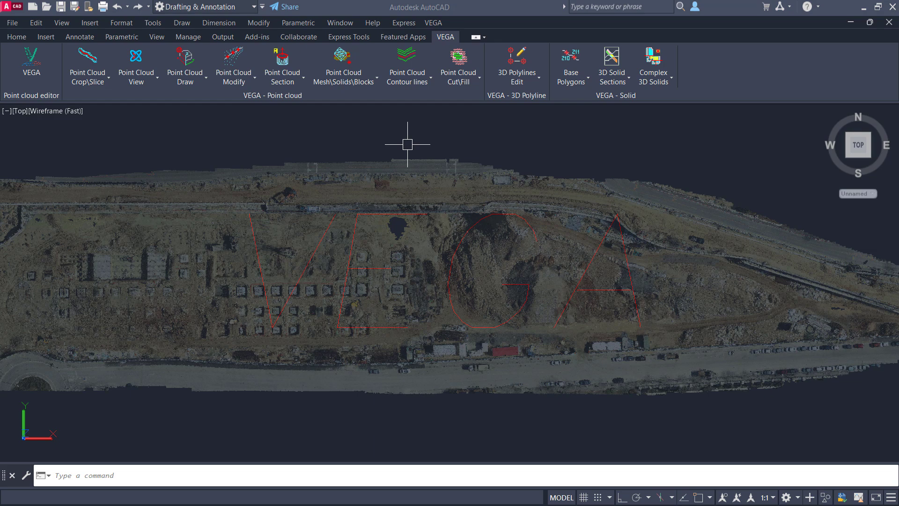
- Explode the VEGA text into separate polylines with the Explode Text tool and check the resulting letter outlines
{"action": "left_click", "coordinate": [406, 22]}
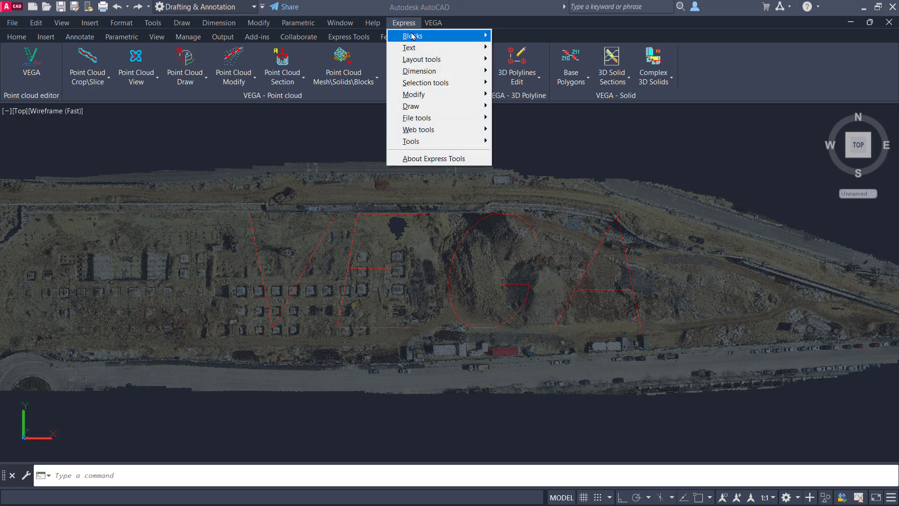
{"action": "mouse_move", "coordinate": [457, 49]}
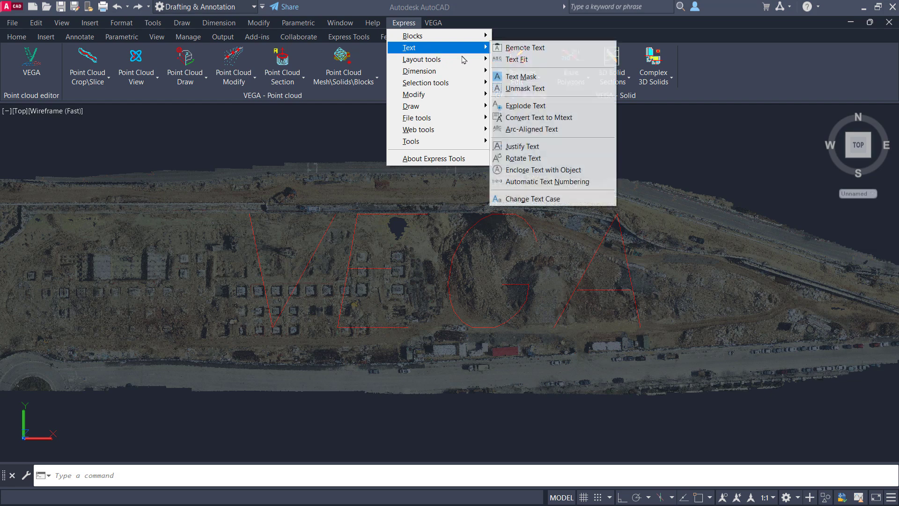
{"action": "left_click", "coordinate": [521, 106]}
{"action": "left_click", "coordinate": [702, 148]}
{"action": "left_click", "coordinate": [119, 420]}
{"action": "key", "text": "Return"}
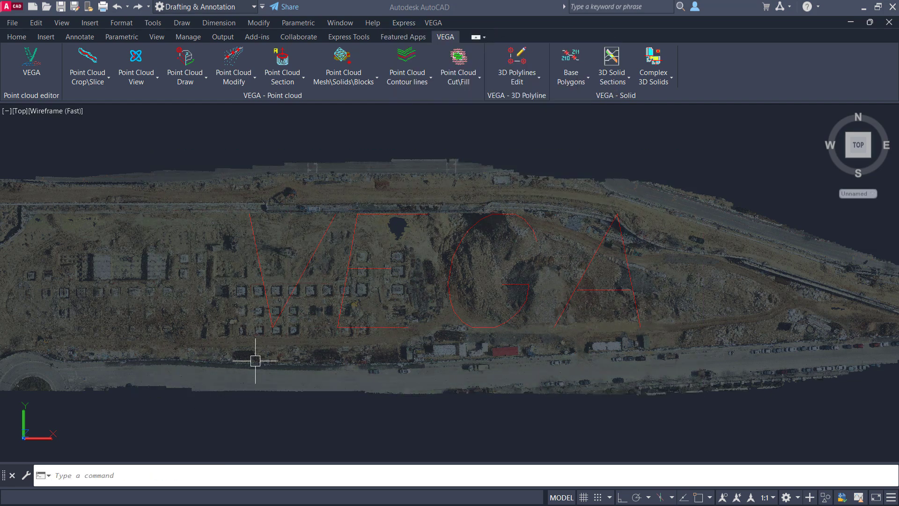
{"action": "left_click", "coordinate": [363, 328]}
{"action": "key", "text": "Escape"}
{"action": "left_click", "coordinate": [558, 317]}
{"action": "key", "text": "Escape"}
- Set the point cloud's transparency back to 0
{"action": "left_click", "coordinate": [399, 156]}
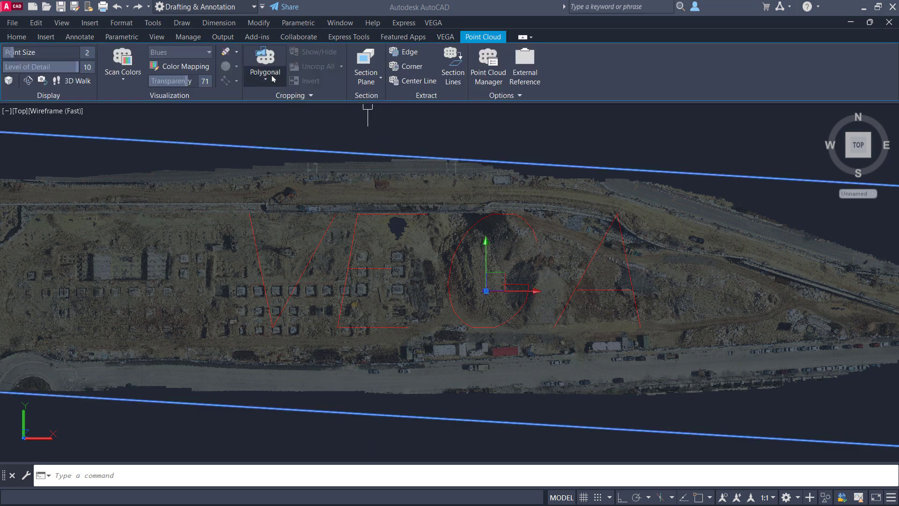
{"action": "left_click_drag", "start_coordinate": [173, 84], "coordinate": [151, 82]}
{"action": "key", "text": "Escape"}
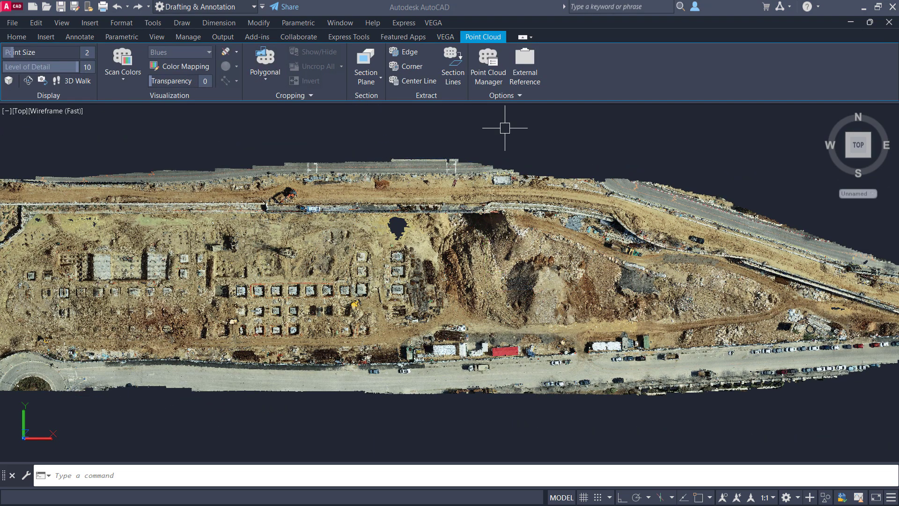
- Crop the point cloud by path along the VEGA letters, with Erase path polylines and different-layer creation at Yes, and buffer width 6
{"action": "left_click", "coordinate": [87, 83]}
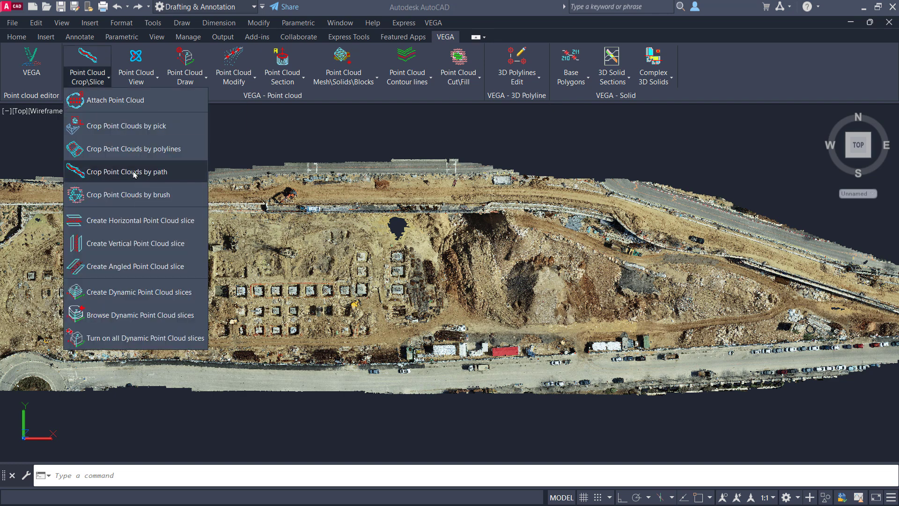
{"action": "left_click", "coordinate": [135, 173]}
{"action": "left_click", "coordinate": [732, 131]}
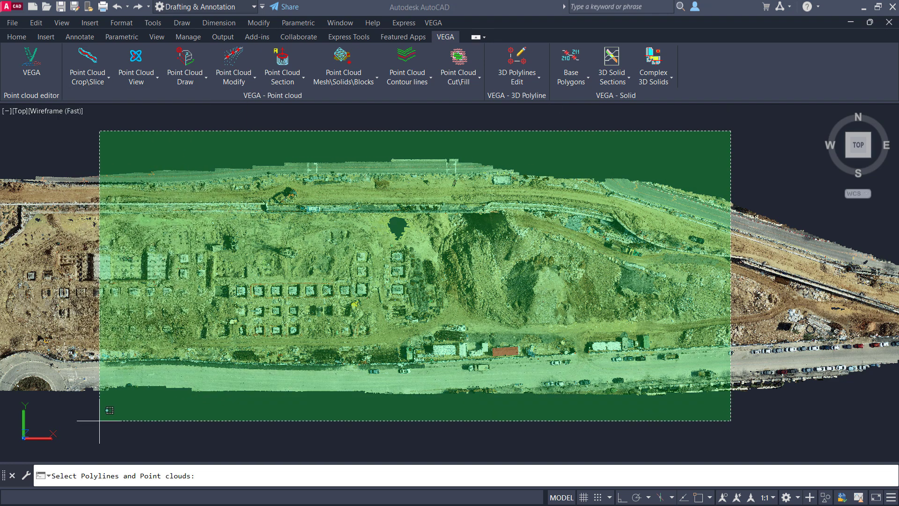
{"action": "left_click", "coordinate": [96, 421]}
{"action": "key", "text": "Return"}
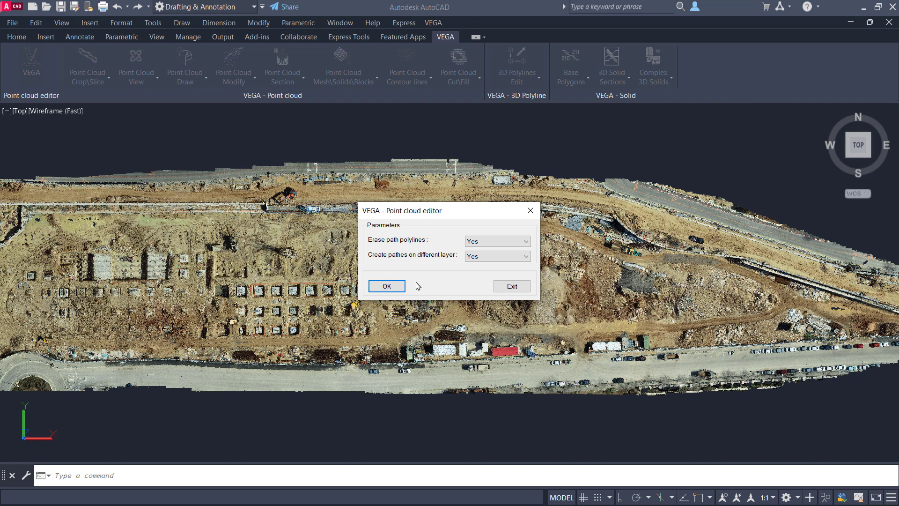
{"action": "left_click", "coordinate": [387, 287]}
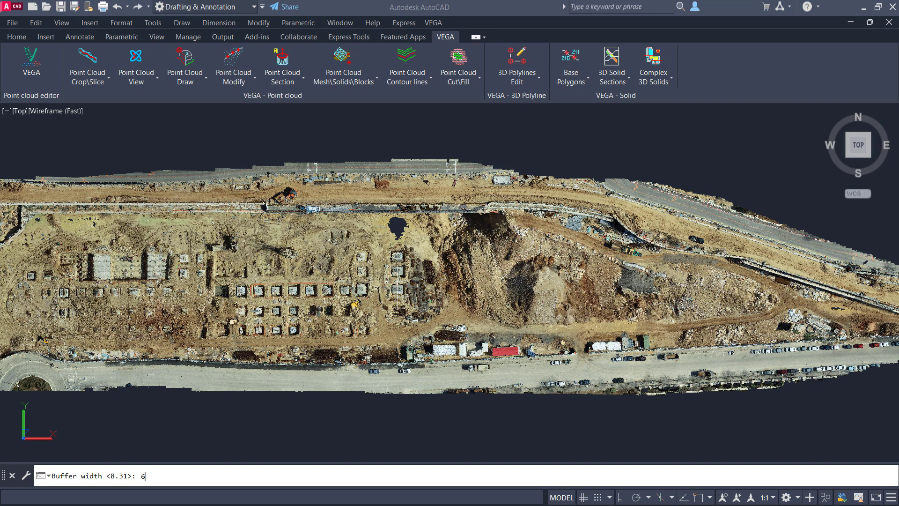
{"action": "type", "text": "6"}
{"action": "key", "text": "Return"}
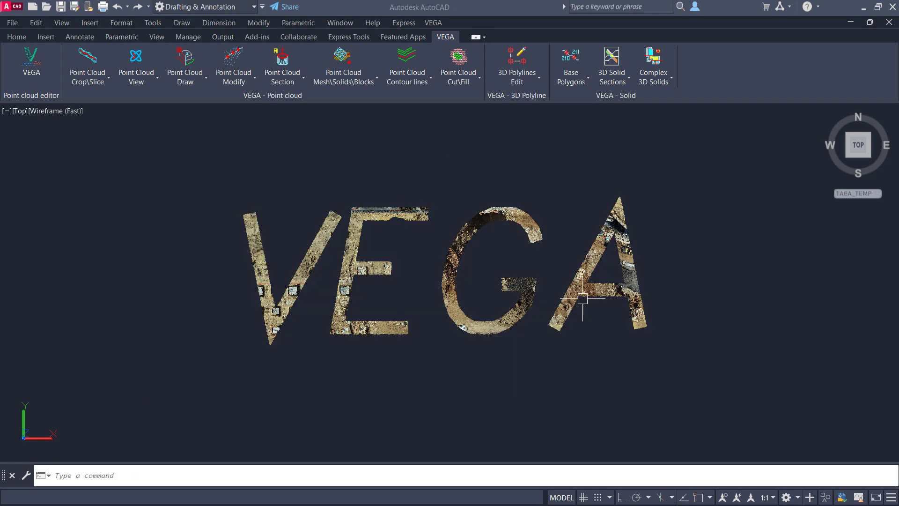
- Test deleting the G-shaped point cloud and the V-shaped point cloud individually, undoing each deletion
{"action": "middle_click_drag", "start_coordinate": [568, 327], "coordinate": [529, 310], "text": "shift"}
{"action": "left_click", "coordinate": [528, 310]}
{"action": "key", "text": "Delete"}
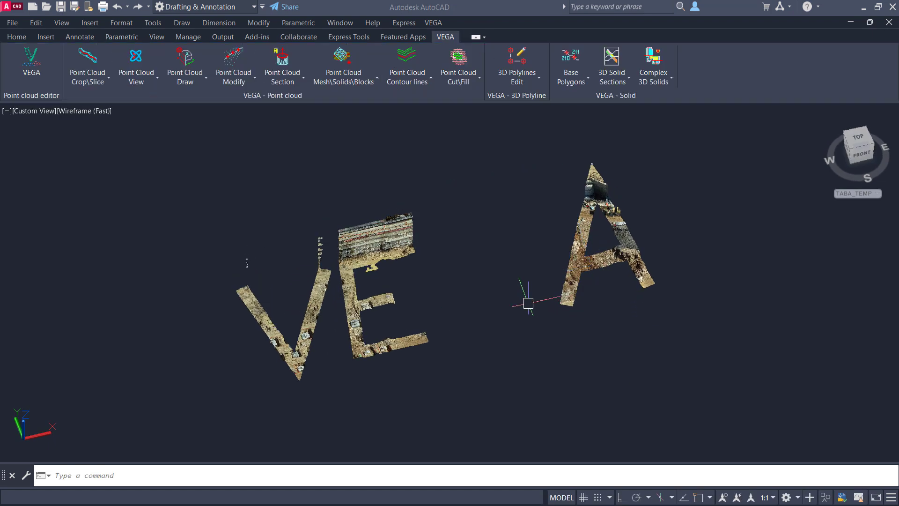
{"action": "key", "text": "ctrl+z"}
{"action": "key", "text": "ctrl+z"}
{"action": "left_click", "coordinate": [301, 297]}
{"action": "key", "text": "Delete"}
{"action": "key", "text": "ctrl+z"}
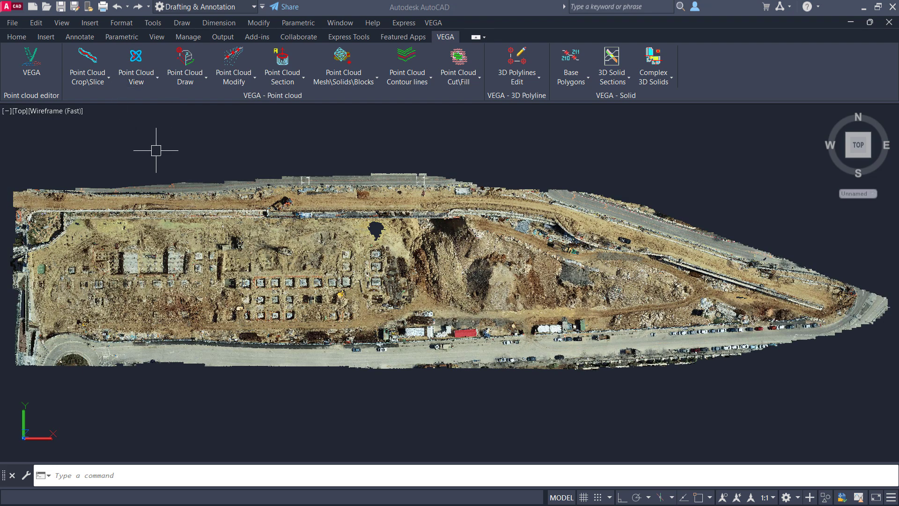
- Crop overlapping circular holes by brush among the foundations west of the existing hole, three at radius 5.13 and one with a larger radius
{"action": "left_click", "coordinate": [90, 81]}
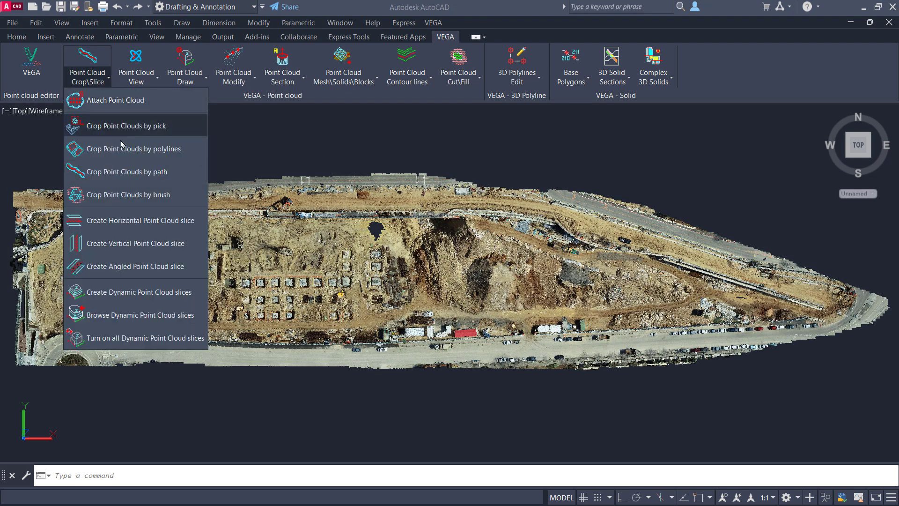
{"action": "left_click", "coordinate": [137, 196]}
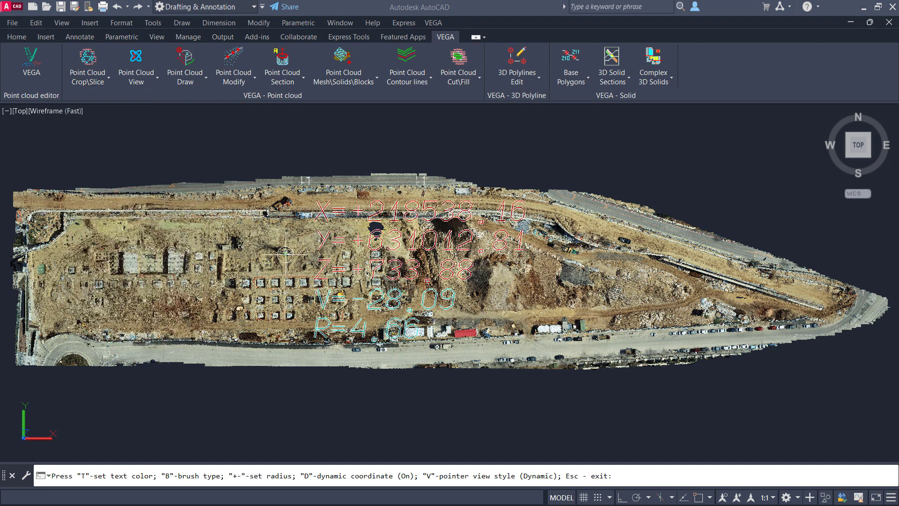
{"action": "scroll", "coordinate": [286, 254], "scroll_direction": "up", "scroll_amount": 5}
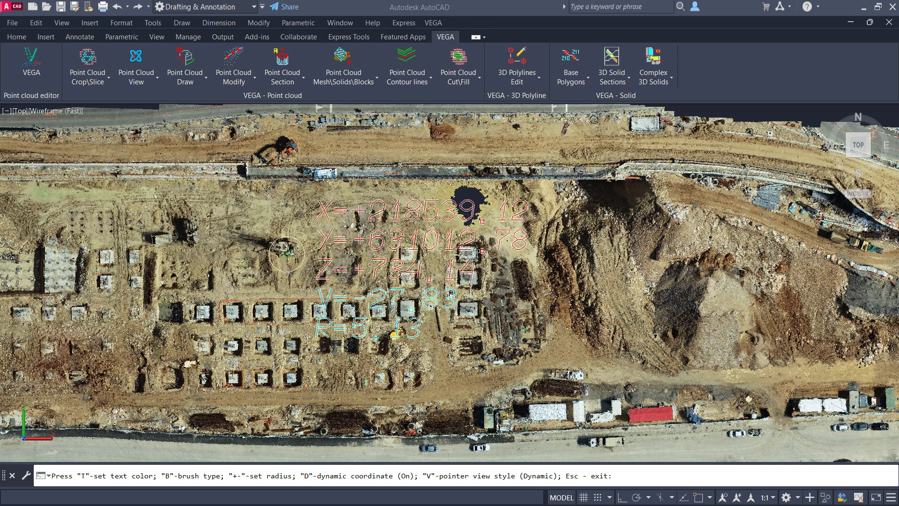
{"action": "left_click", "coordinate": [287, 255]}
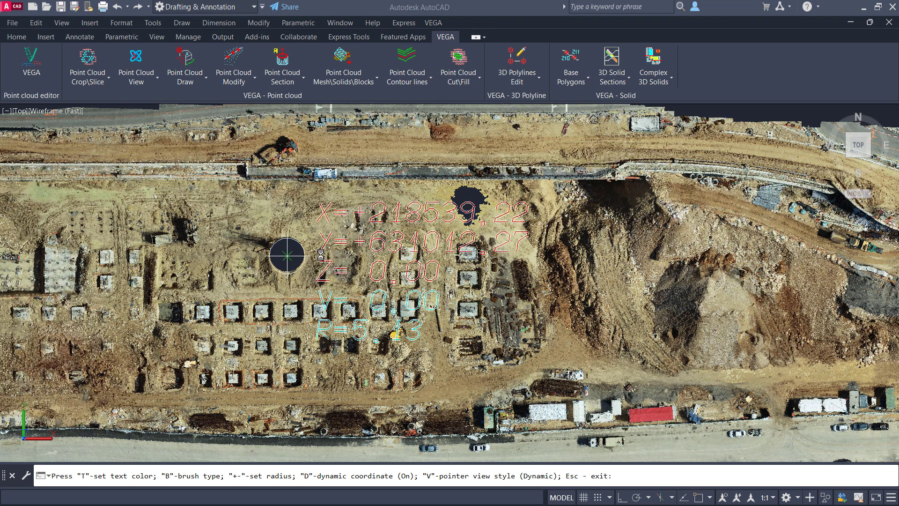
{"action": "left_click", "coordinate": [321, 256]}
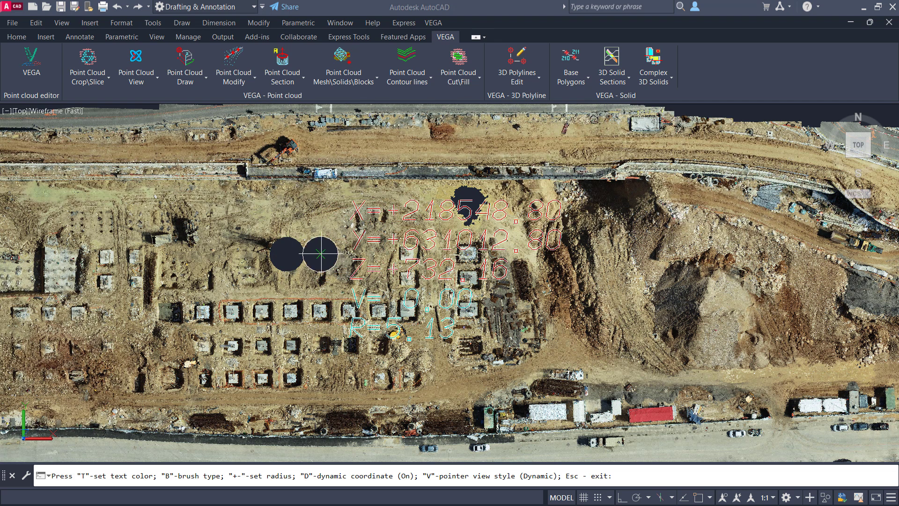
{"action": "left_click", "coordinate": [304, 231]}
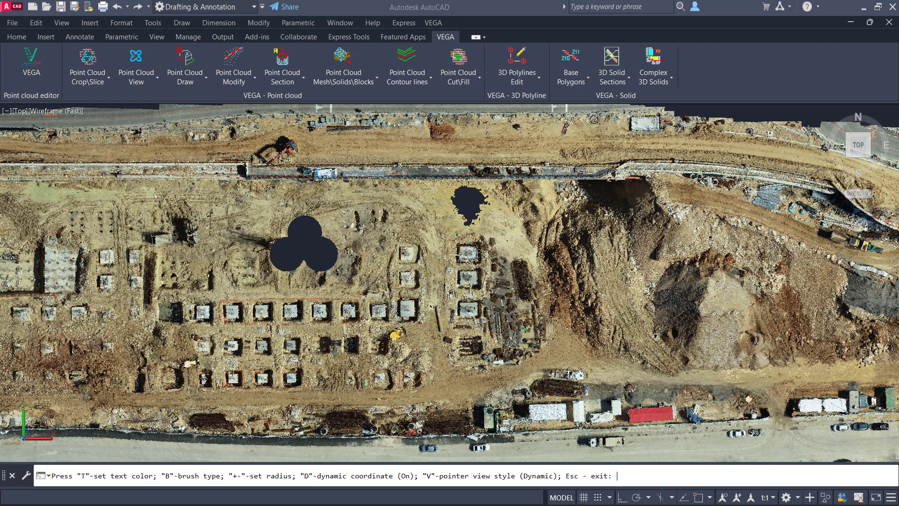
{"action": "left_click", "coordinate": [336, 230]}
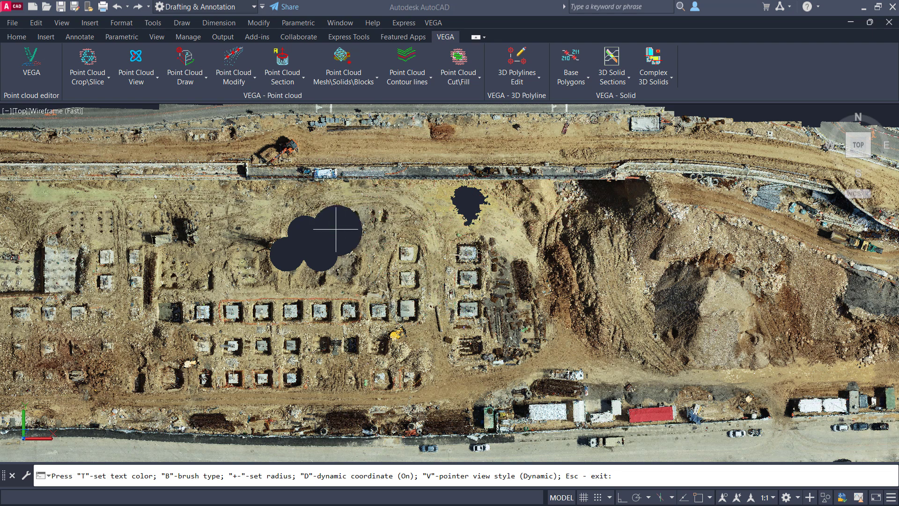
{"action": "key", "text": "Escape"}
{"action": "scroll", "coordinate": [336, 229], "scroll_direction": "down", "scroll_amount": 2}
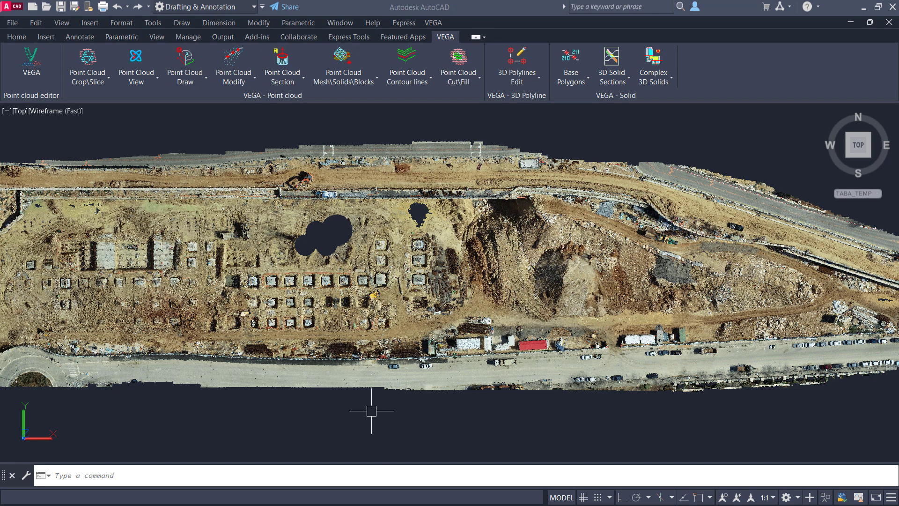
- Draw a small closed irregular, star-like polyline in the empty space south of the point cloud
{"action": "type", "text": "pl"}
{"action": "key", "text": "Return"}
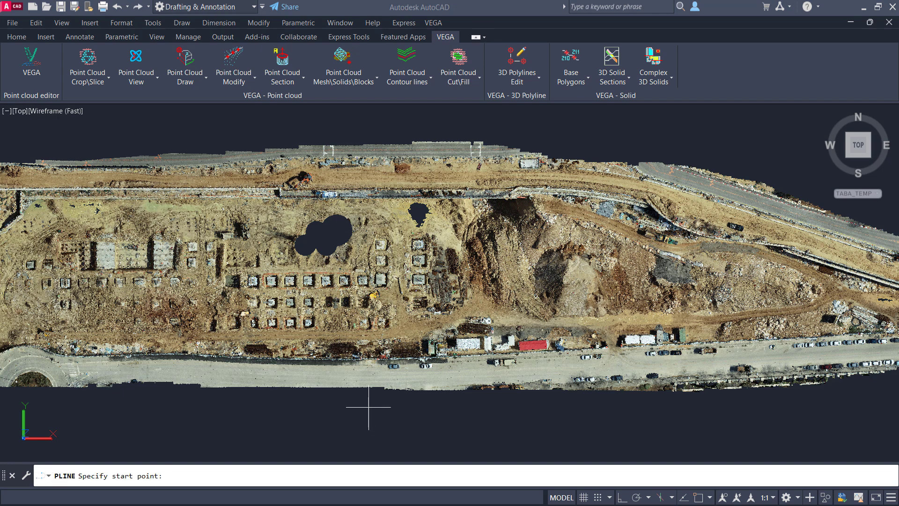
{"action": "left_click", "coordinate": [274, 429]}
{"action": "left_click", "coordinate": [287, 412]}
{"action": "left_click", "coordinate": [295, 418]}
{"action": "left_click", "coordinate": [311, 413]}
{"action": "left_click", "coordinate": [305, 447]}
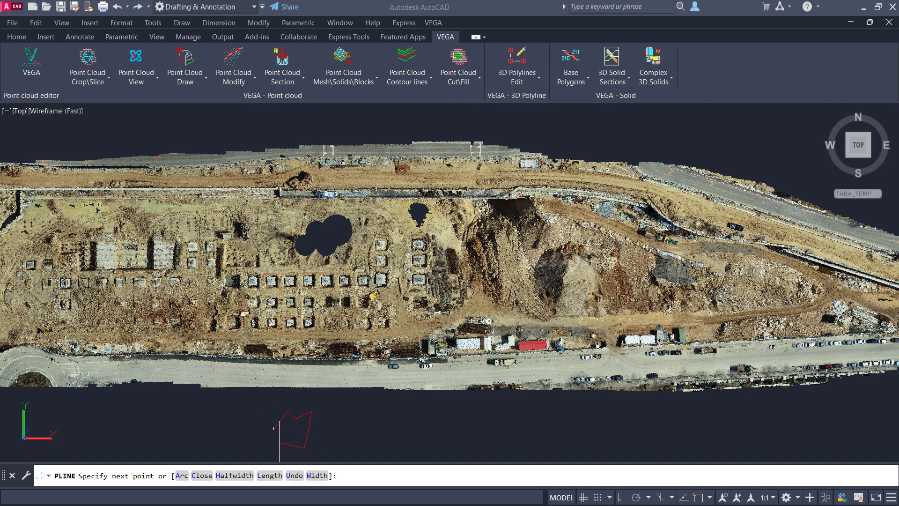
{"action": "left_click", "coordinate": [278, 445]}
{"action": "left_click", "coordinate": [284, 433]}
{"action": "left_click", "coordinate": [274, 428]}
{"action": "key", "text": "Return"}
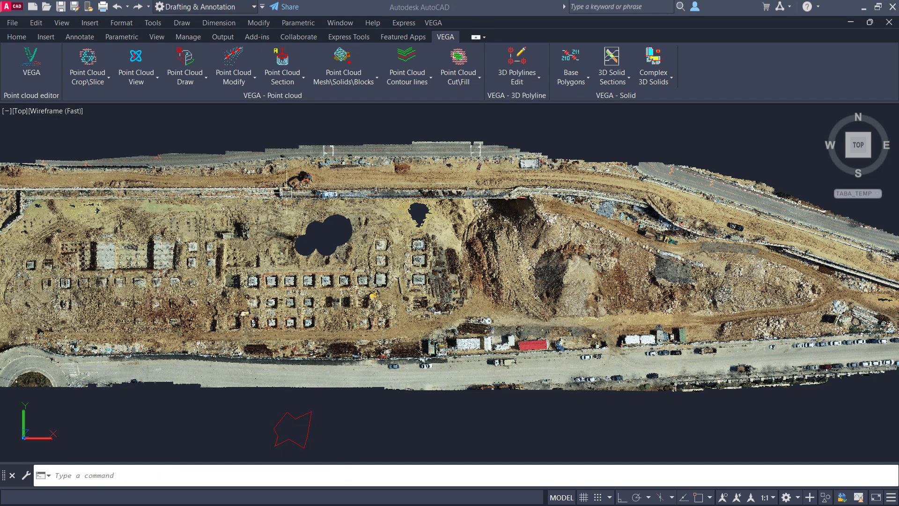
- Start cropping by brush with the Free form brush type, using the small closed polyline as the brush shape, and reduce the brush size
{"action": "left_click", "coordinate": [86, 61]}
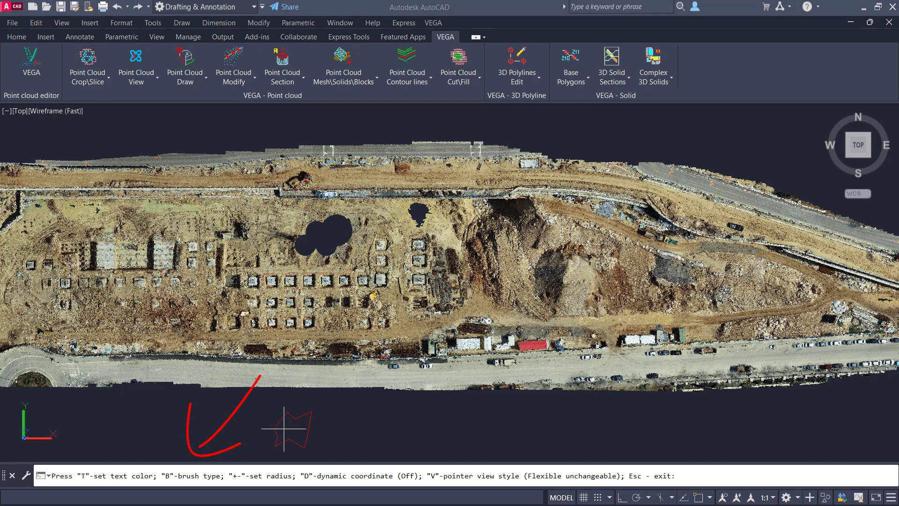
{"action": "key", "text": "b"}
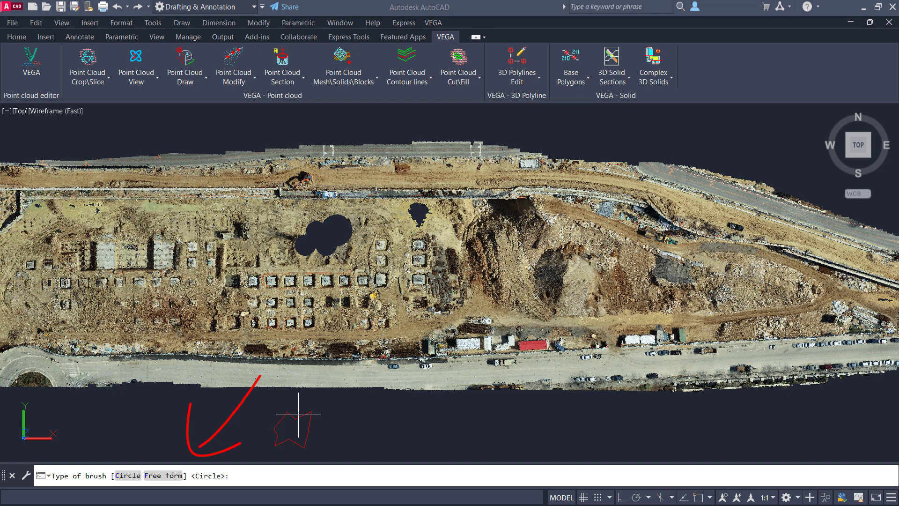
{"action": "left_click", "coordinate": [173, 475]}
{"action": "left_click", "coordinate": [278, 420]}
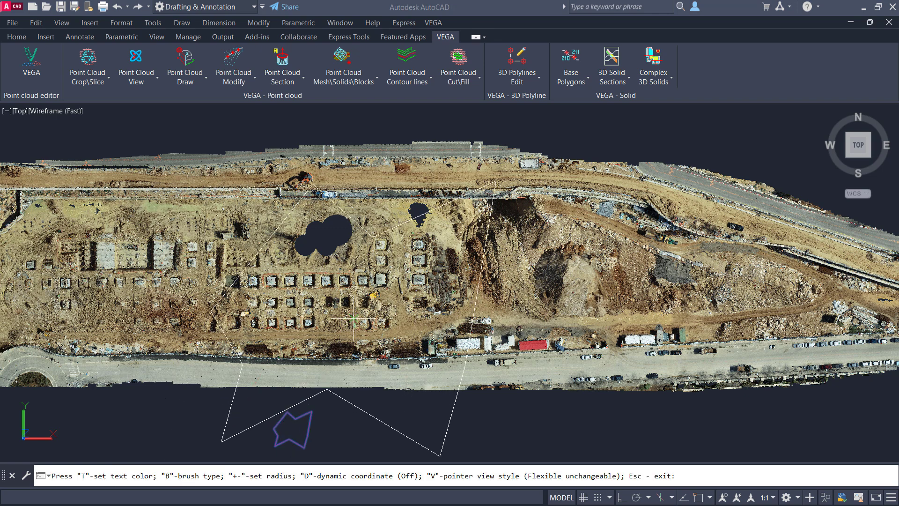
{"action": "key", "text": "minus"}
{"action": "key", "text": "minus"}
{"action": "key", "text": "minus"}
{"action": "key", "text": "minus"}
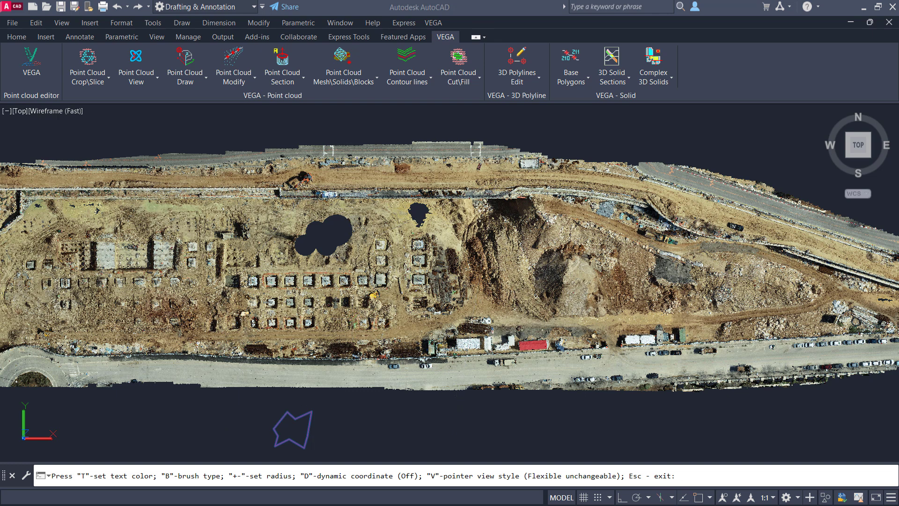
{"action": "key", "text": "minus"}
{"action": "key", "text": "minus"}
{"action": "key", "text": "minus"}
{"action": "key", "text": "minus"}
{"action": "key", "text": "minus"}
- Crop rows of separate star-shaped holes across the middle and eastern parts of the point cloud with the free-form brush, and finish brushing
{"action": "left_click", "coordinate": [520, 262]}
{"action": "left_click", "coordinate": [591, 266]}
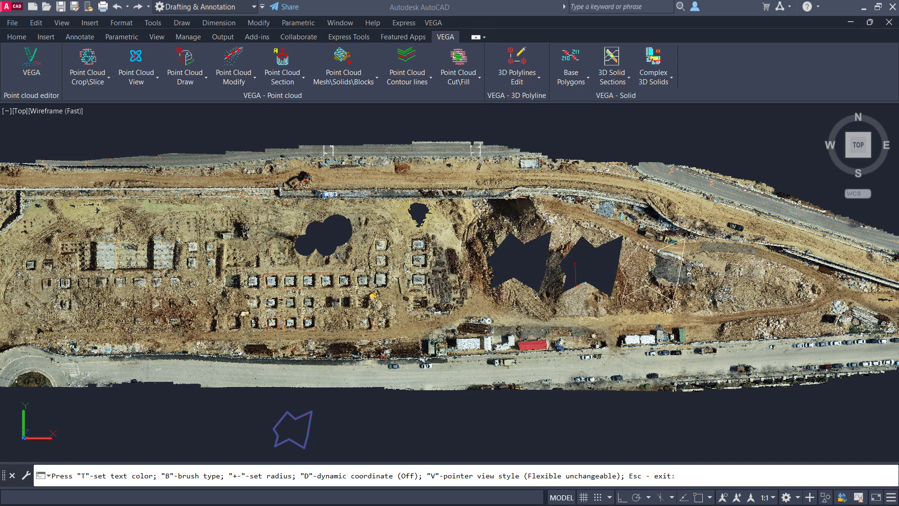
{"action": "left_click", "coordinate": [653, 269]}
{"action": "left_click", "coordinate": [718, 268]}
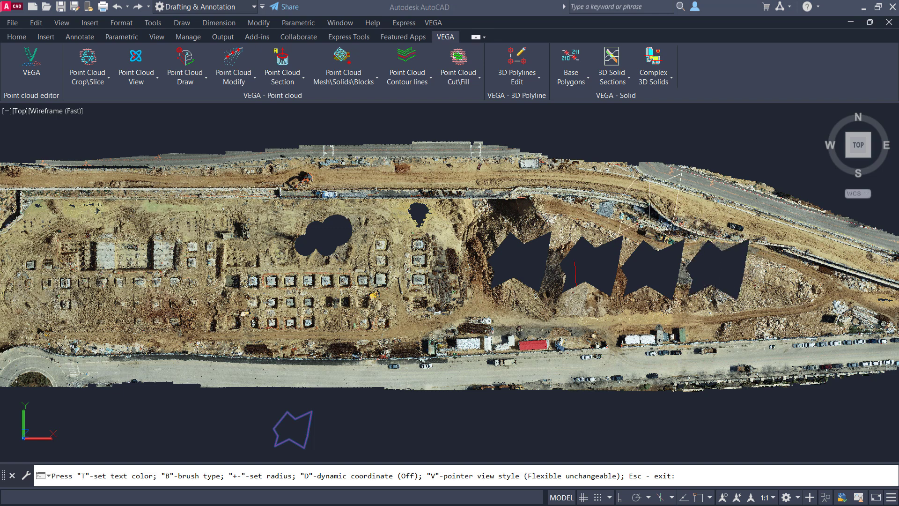
{"action": "left_click", "coordinate": [650, 204]}
{"action": "left_click", "coordinate": [574, 202]}
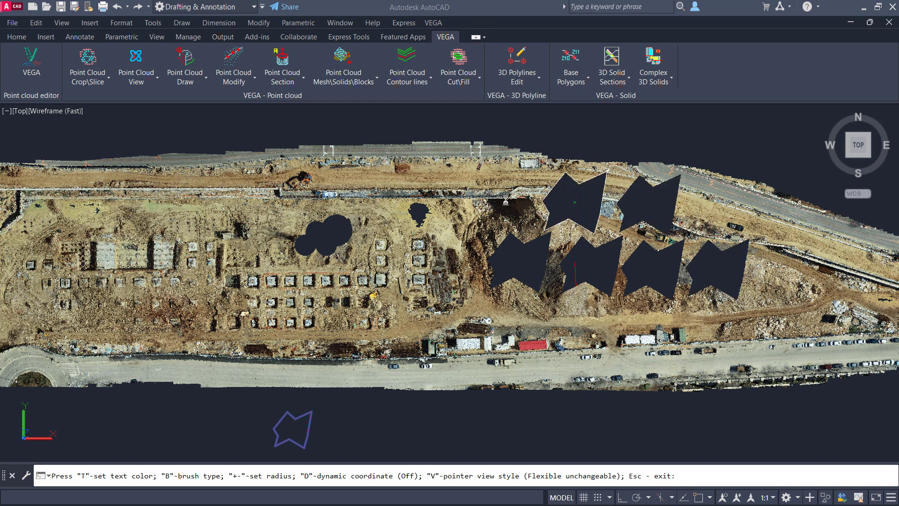
{"action": "left_click", "coordinate": [468, 201]}
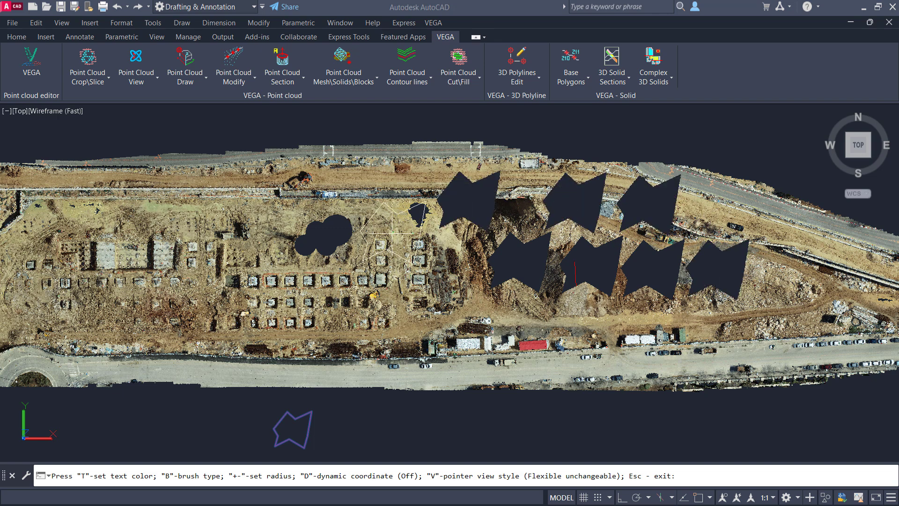
{"action": "left_click", "coordinate": [380, 198]}
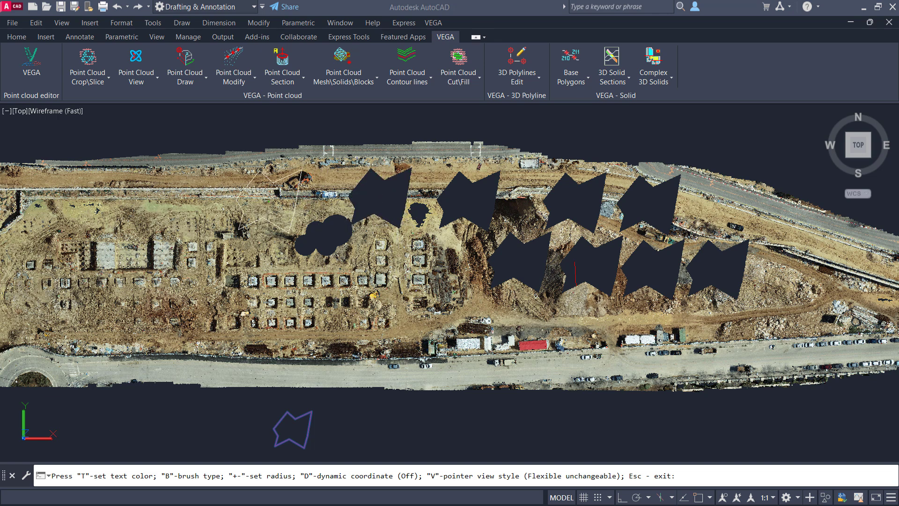
{"action": "left_click", "coordinate": [268, 202]}
{"action": "left_click", "coordinate": [243, 274]}
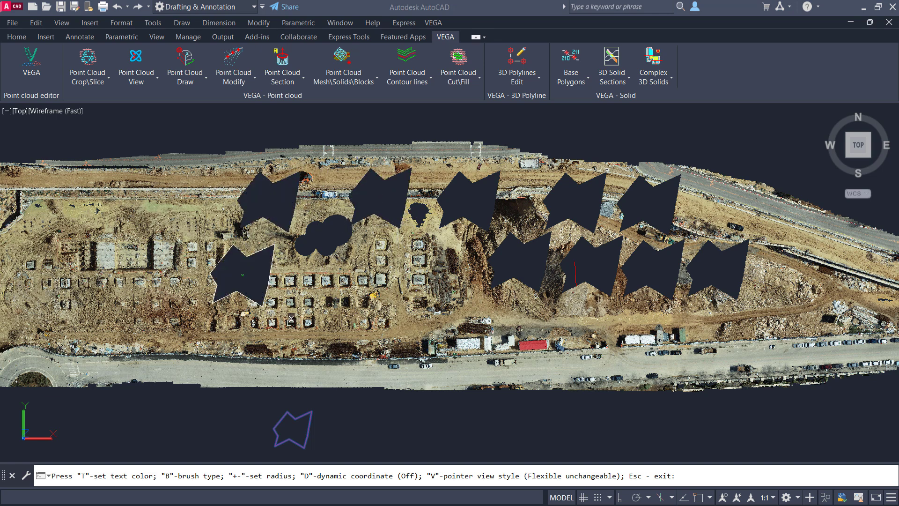
{"action": "left_click", "coordinate": [302, 307]}
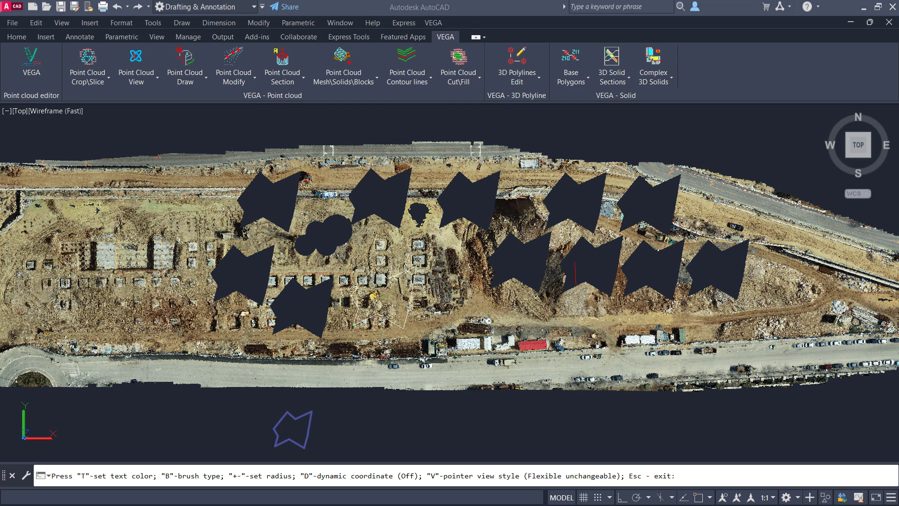
{"action": "left_click", "coordinate": [384, 296]}
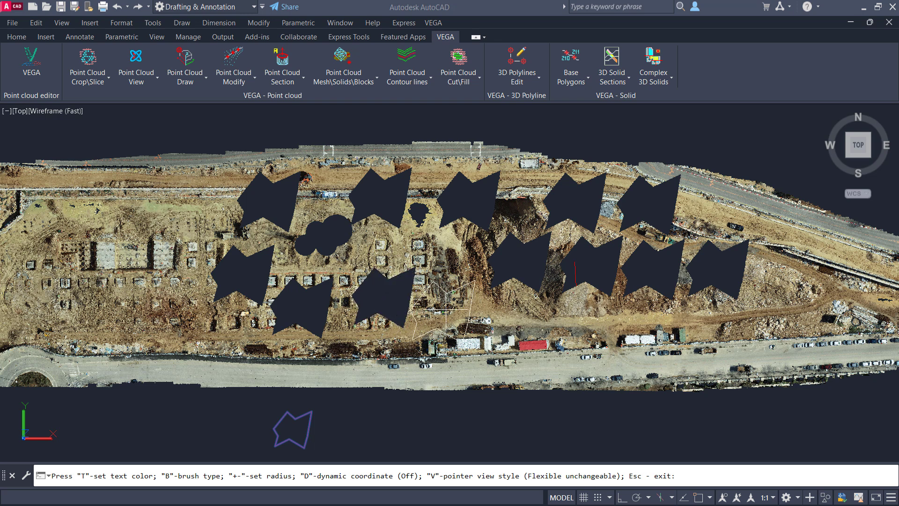
{"action": "left_click", "coordinate": [452, 304]}
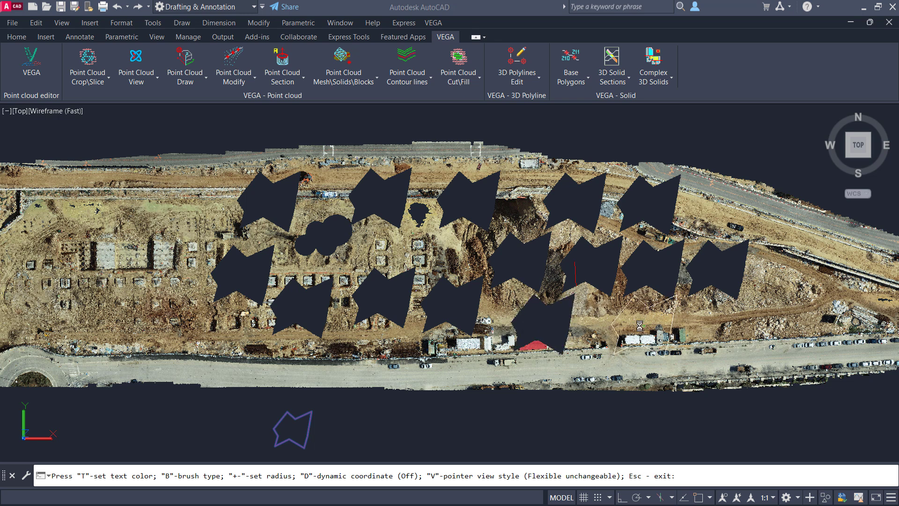
{"action": "key", "text": "Escape"}
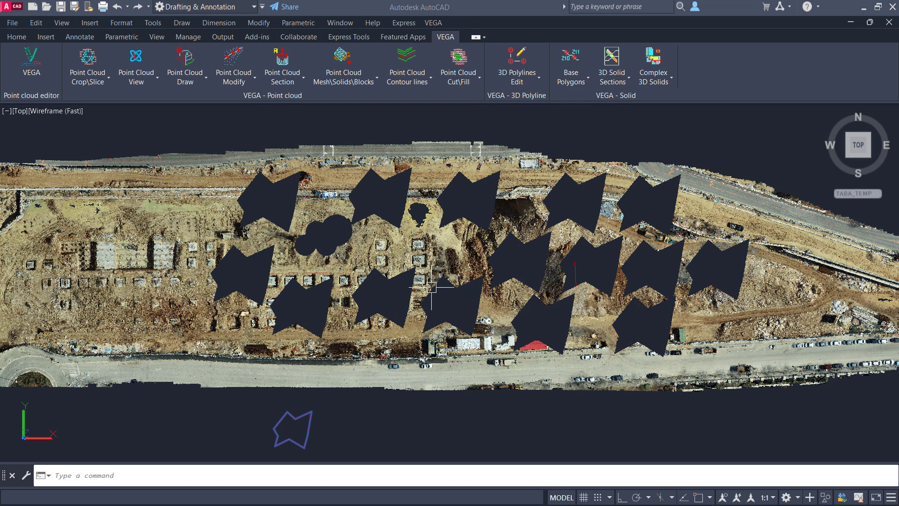
- Show the list of point cloud crop and slice tools to review the four crop methods
{"action": "left_click", "coordinate": [88, 78]}
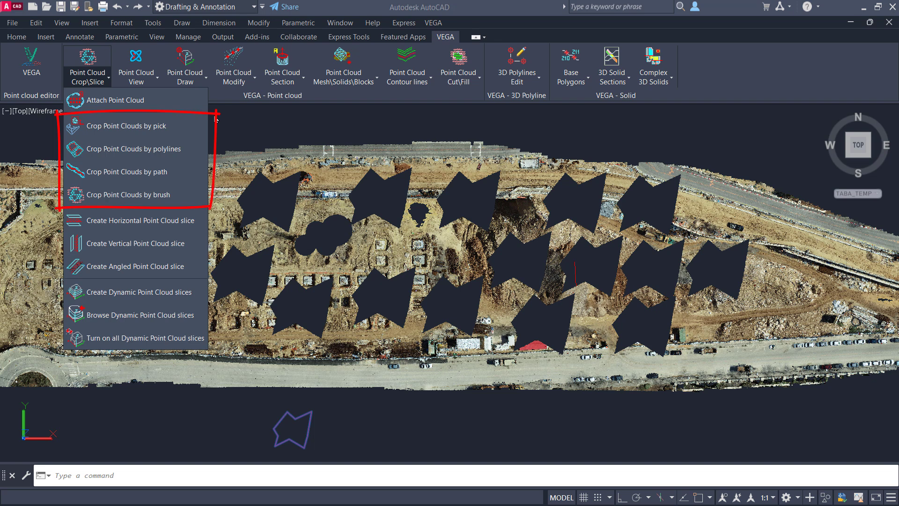